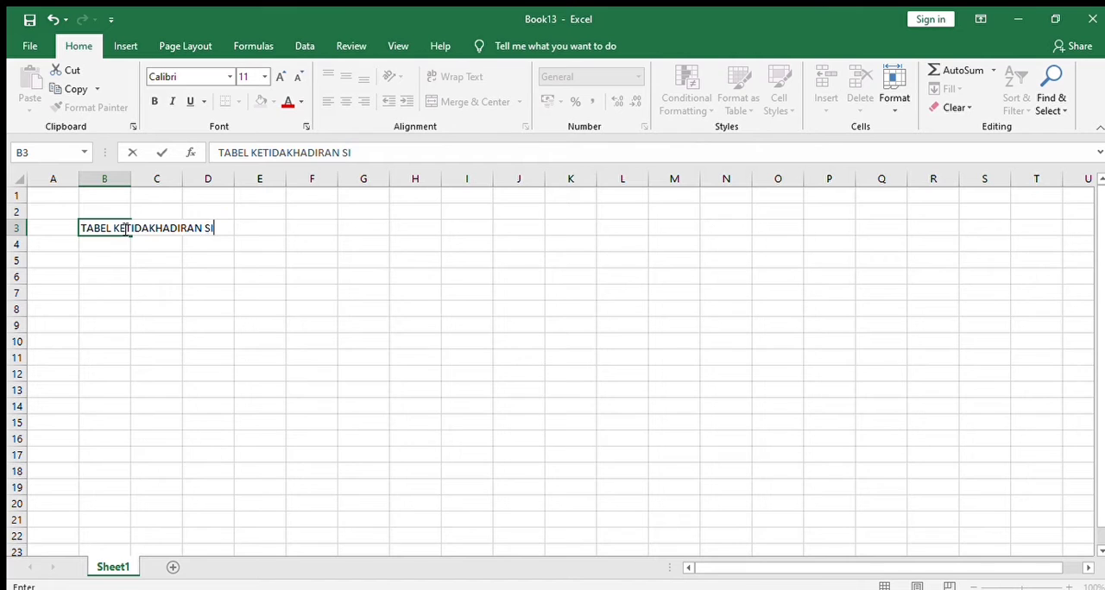
Complete the title in cell B3 as "TABEL KETIDAKHADIRAN SISWA KELAS X"
{"action": "type", "text": "SWA KELAS X"}
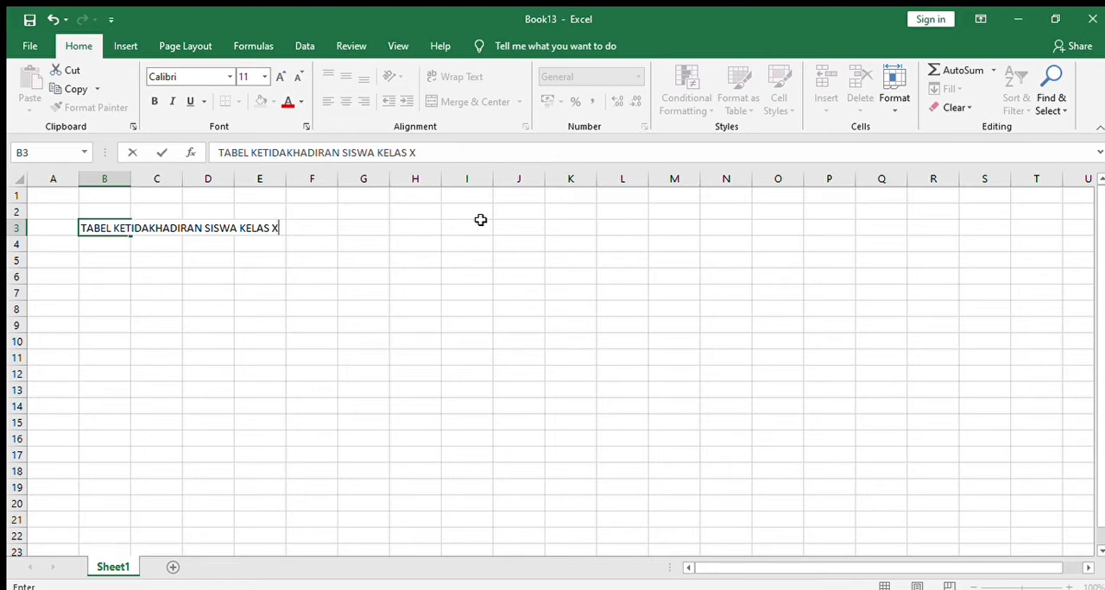
Create a table at B5 in a black-and-grey banded style and extend it to cover B5:D11
{"action": "left_click", "coordinate": [96, 262]}
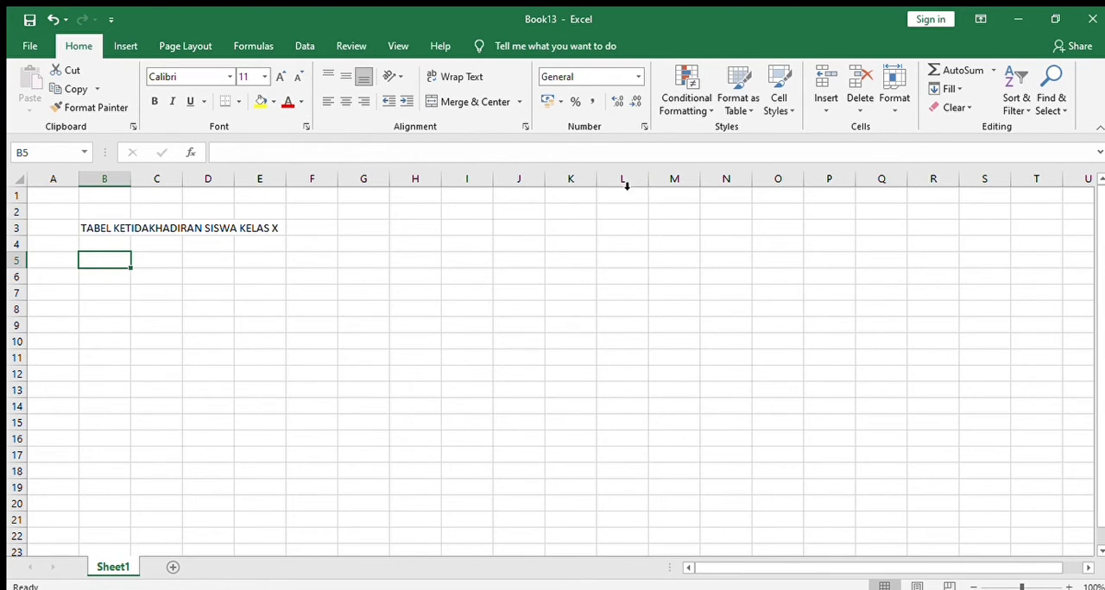
{"action": "left_click", "coordinate": [748, 103]}
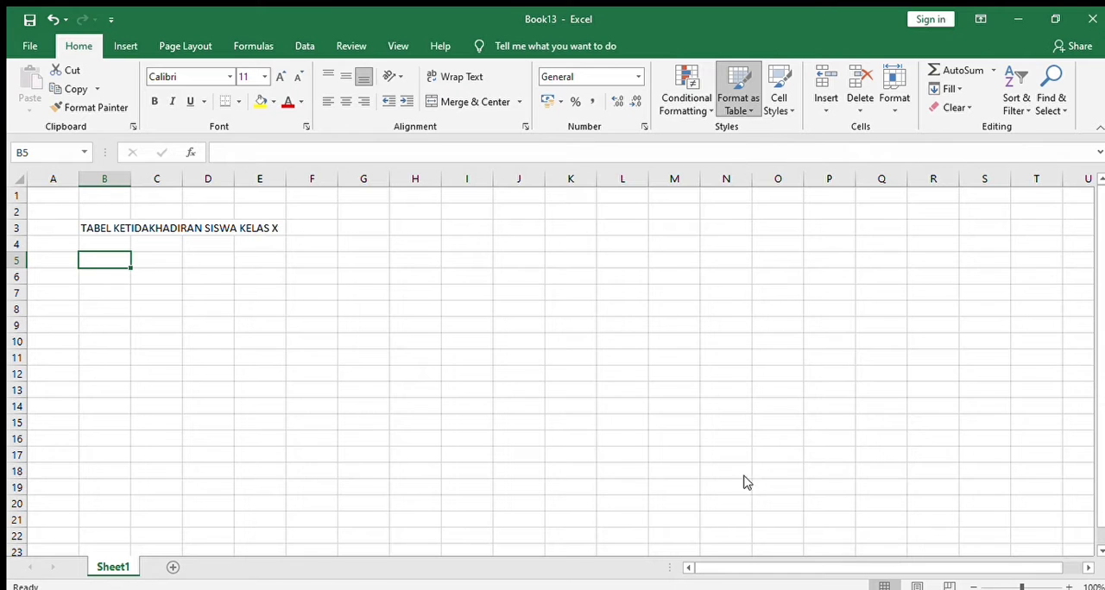
{"action": "left_click", "coordinate": [726, 151]}
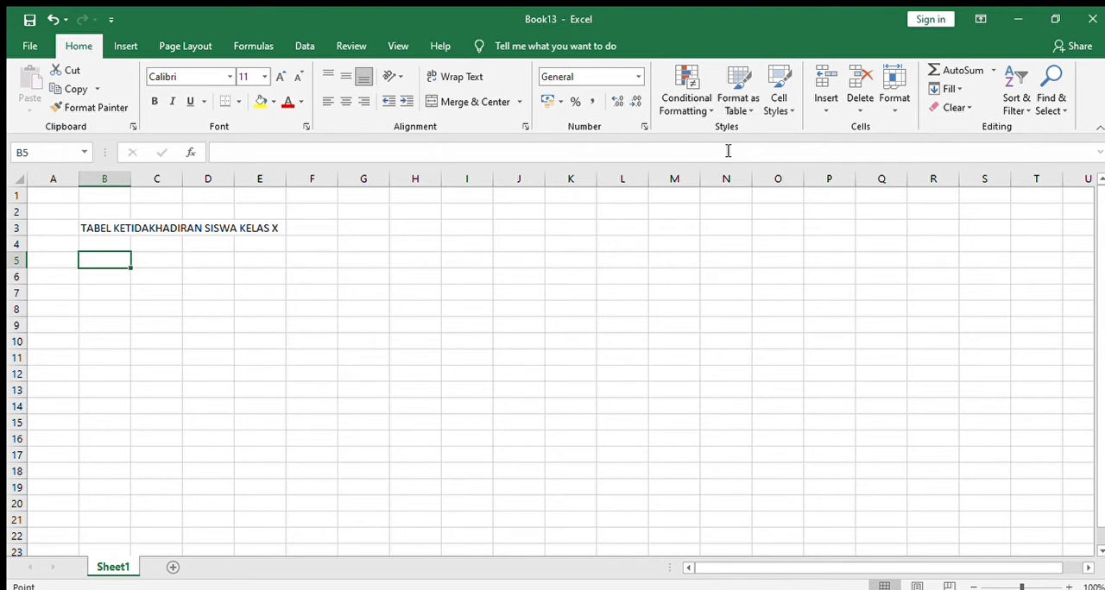
{"action": "left_click", "coordinate": [382, 442]}
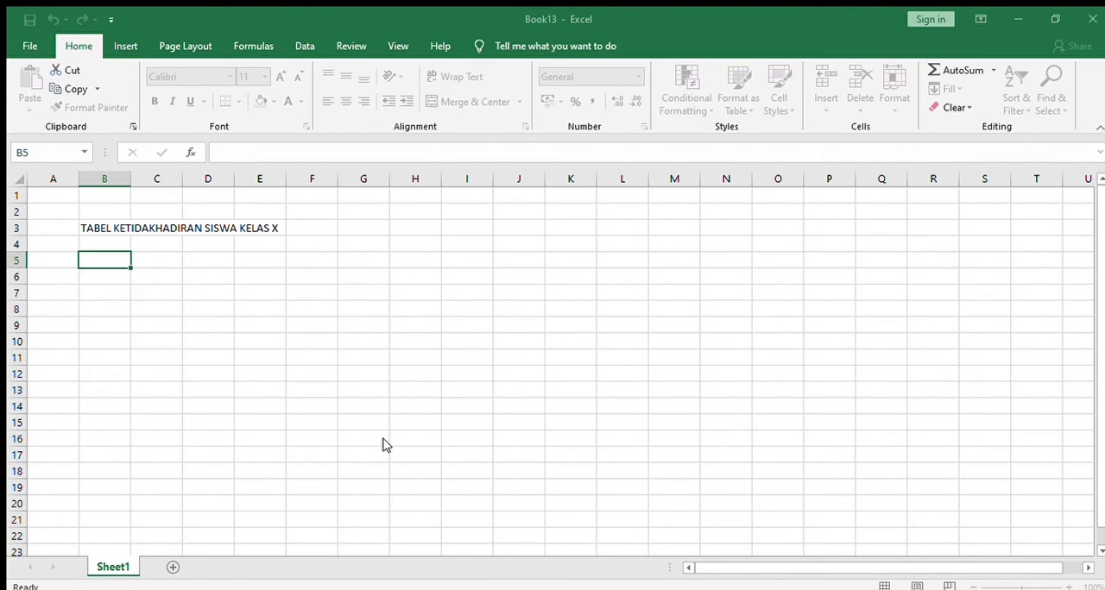
{"action": "left_click_drag", "start_coordinate": [140, 284], "coordinate": [249, 297]}
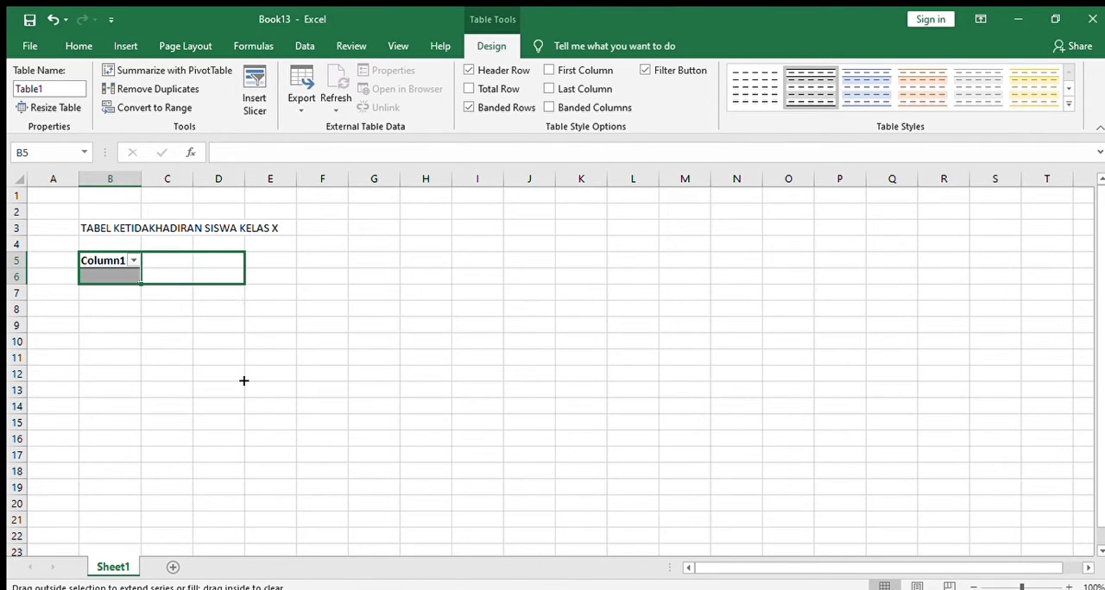
{"action": "left_click_drag", "start_coordinate": [244, 268], "coordinate": [246, 285]}
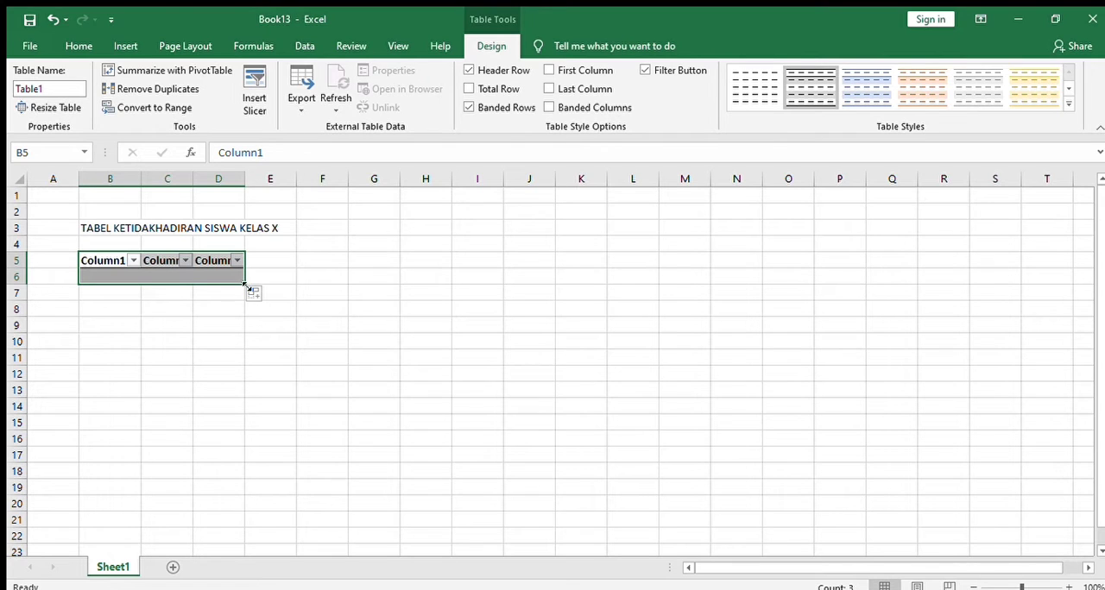
{"action": "mouse_move", "coordinate": [246, 286]}
{"action": "left_mouse_down"}
{"action": "mouse_move", "coordinate": [240, 389]}
{"action": "mouse_move", "coordinate": [240, 366]}
{"action": "left_mouse_up"}
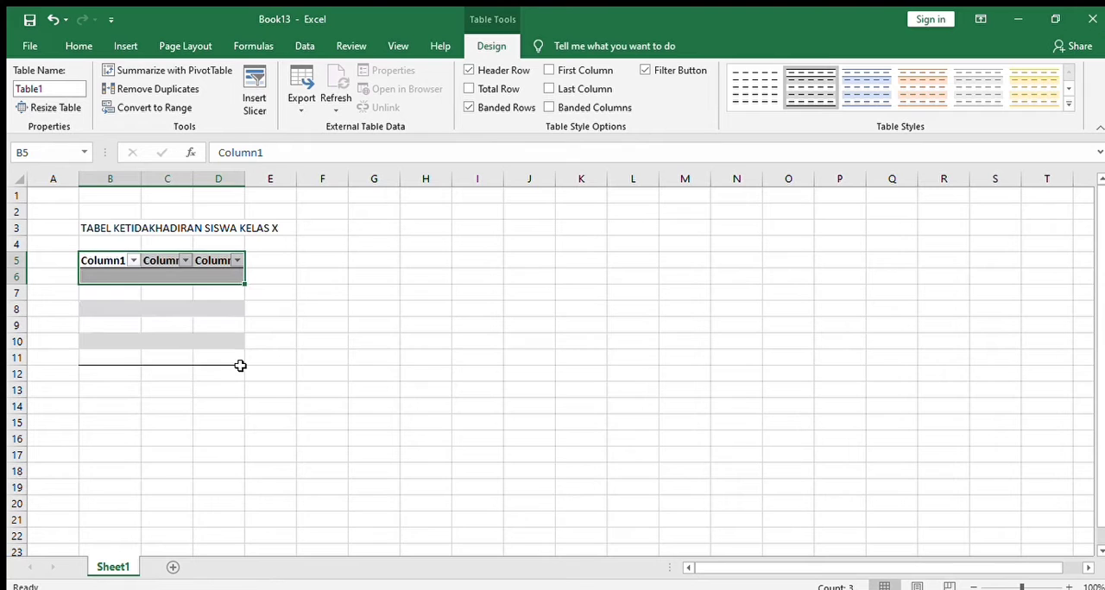
Rename the three table headers in B5:D5 as NAMA, JANUARI and FEBRUARI
{"action": "left_click", "coordinate": [104, 261]}
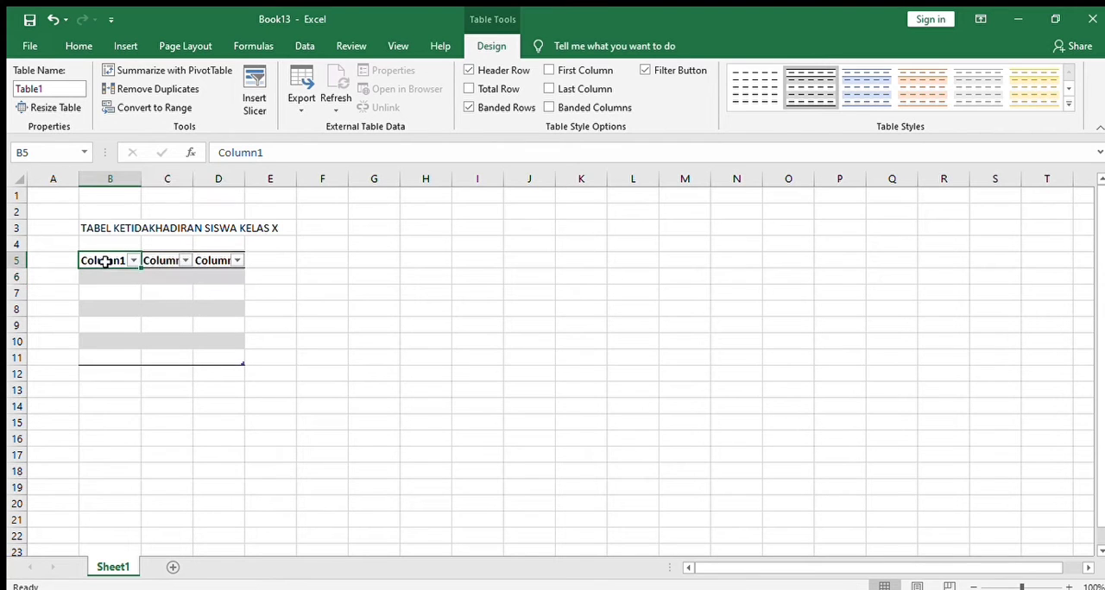
{"action": "key", "text": "BackSpace"}
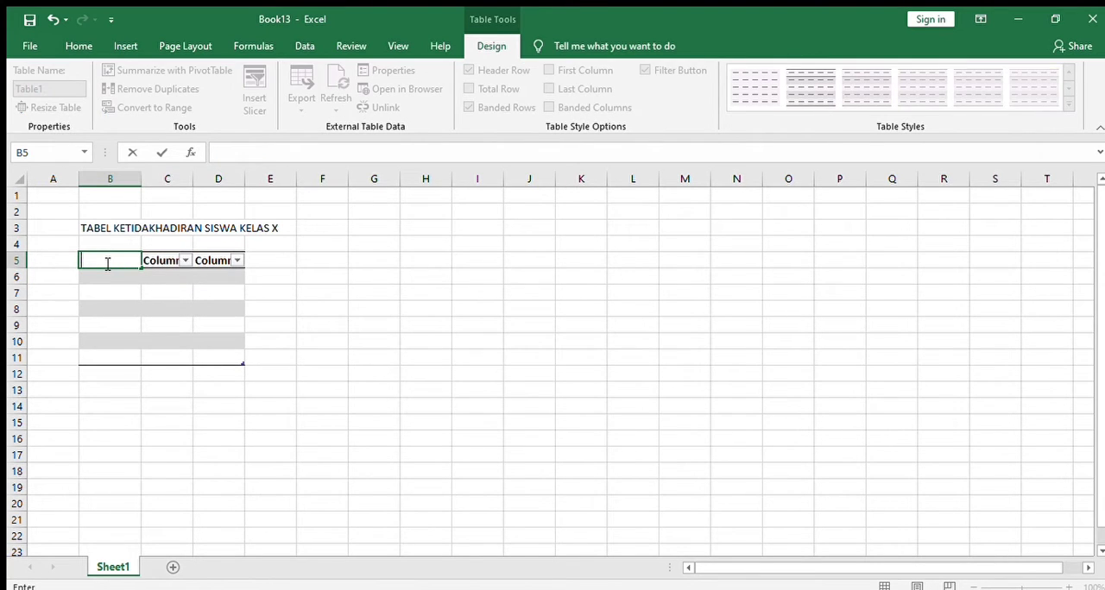
{"action": "type", "text": "NAMA"}
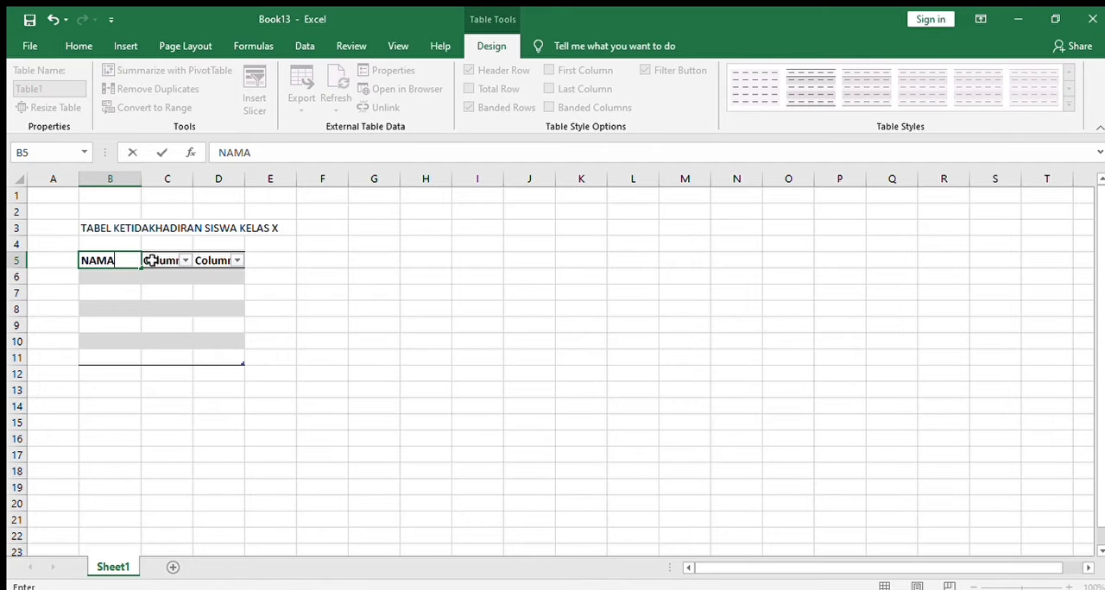
{"action": "left_click", "coordinate": [153, 261]}
{"action": "type", "text": "JANUARI"}
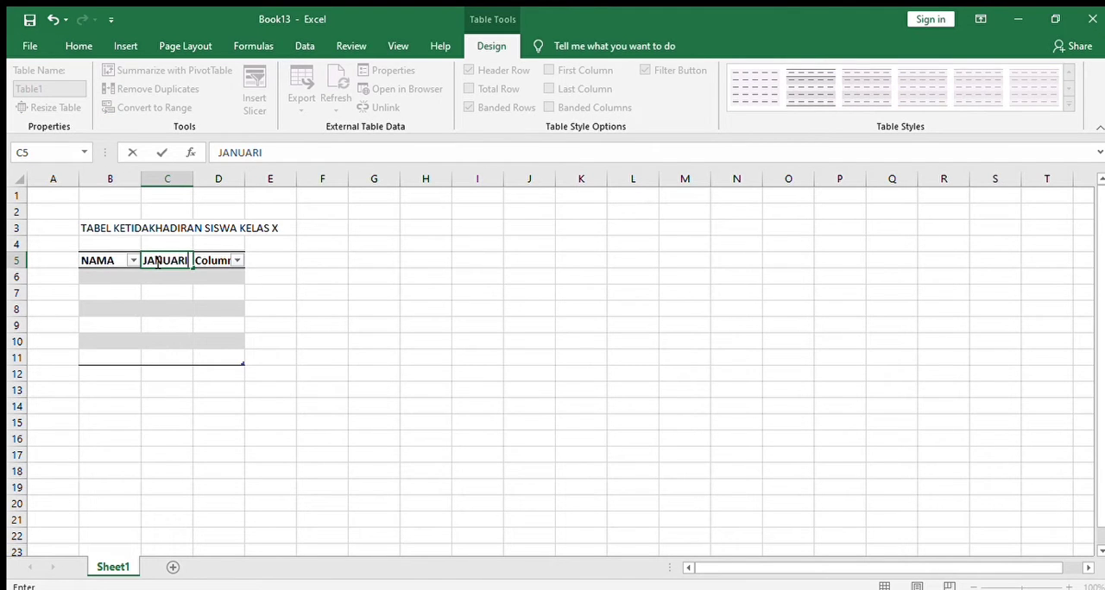
{"action": "left_click", "coordinate": [205, 260]}
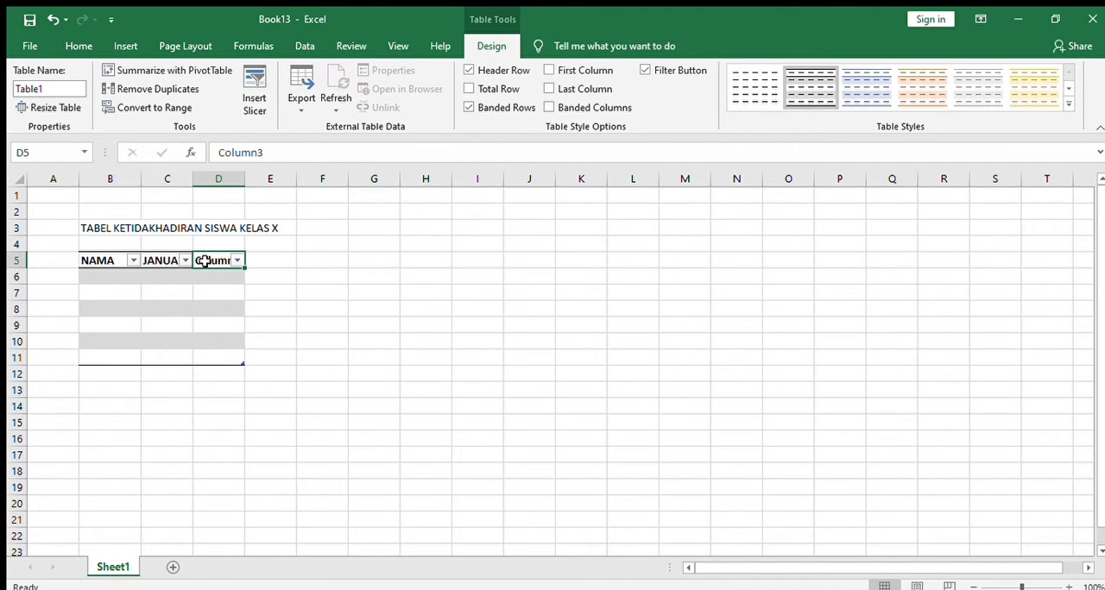
{"action": "type", "text": "FEBRUA"}
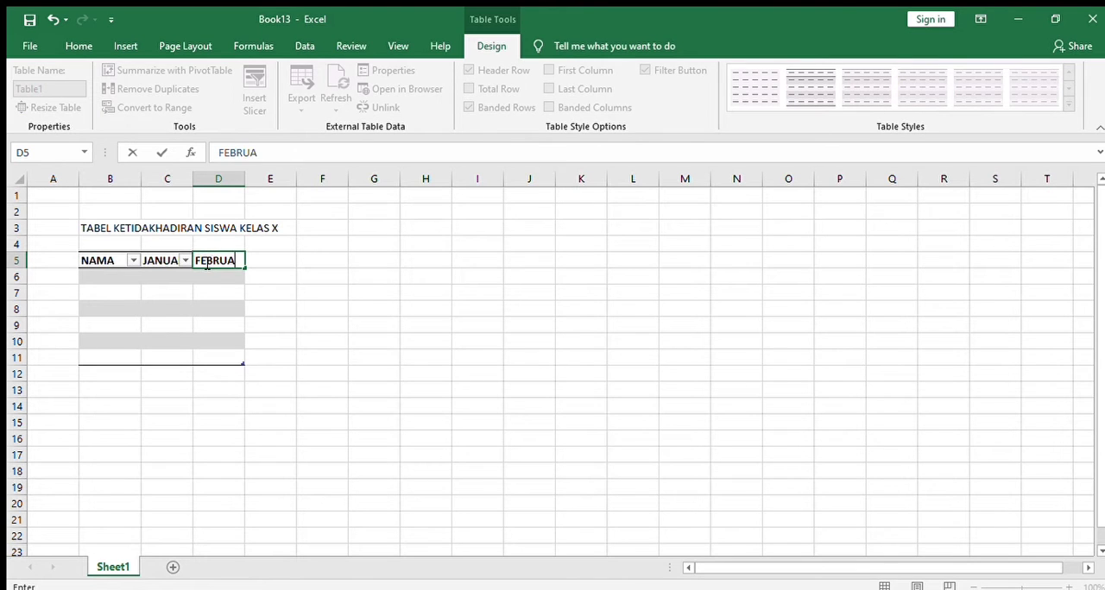
{"action": "type", "text": "RI"}
Enter the first three students' names in the NAMA column, cells B6 to B8
{"action": "left_click", "coordinate": [112, 278]}
{"action": "type", "text": "DELA"}
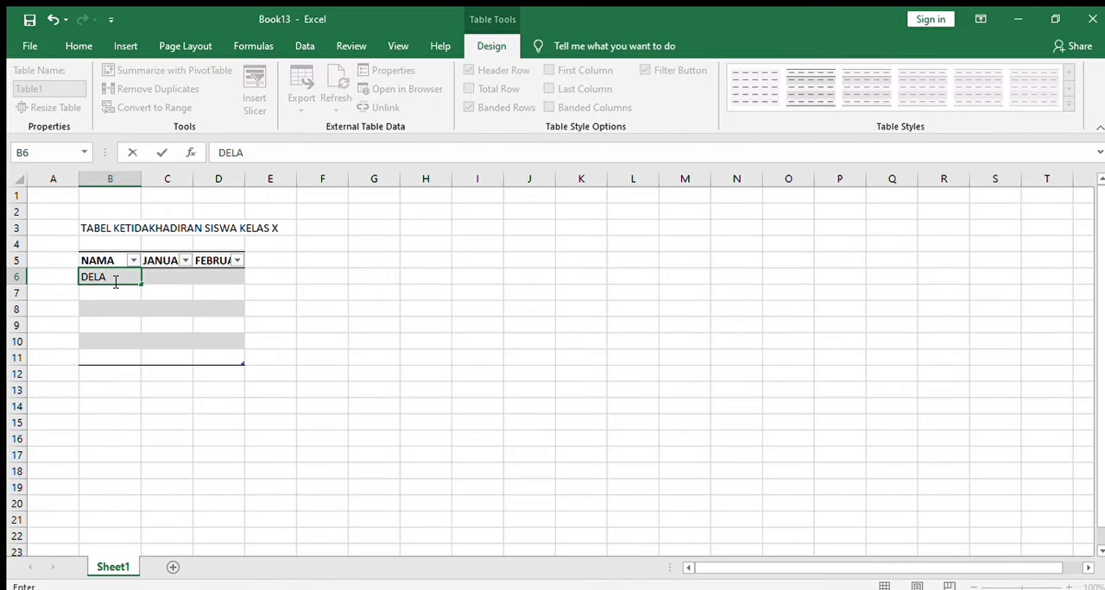
{"action": "left_click", "coordinate": [116, 289]}
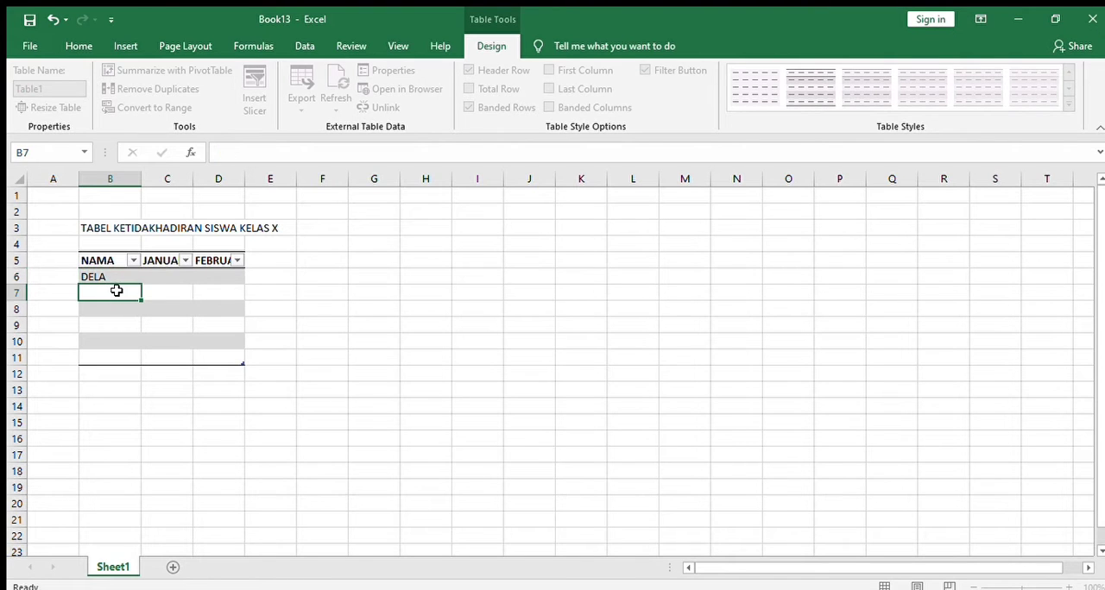
{"action": "type", "text": "FAKR"}
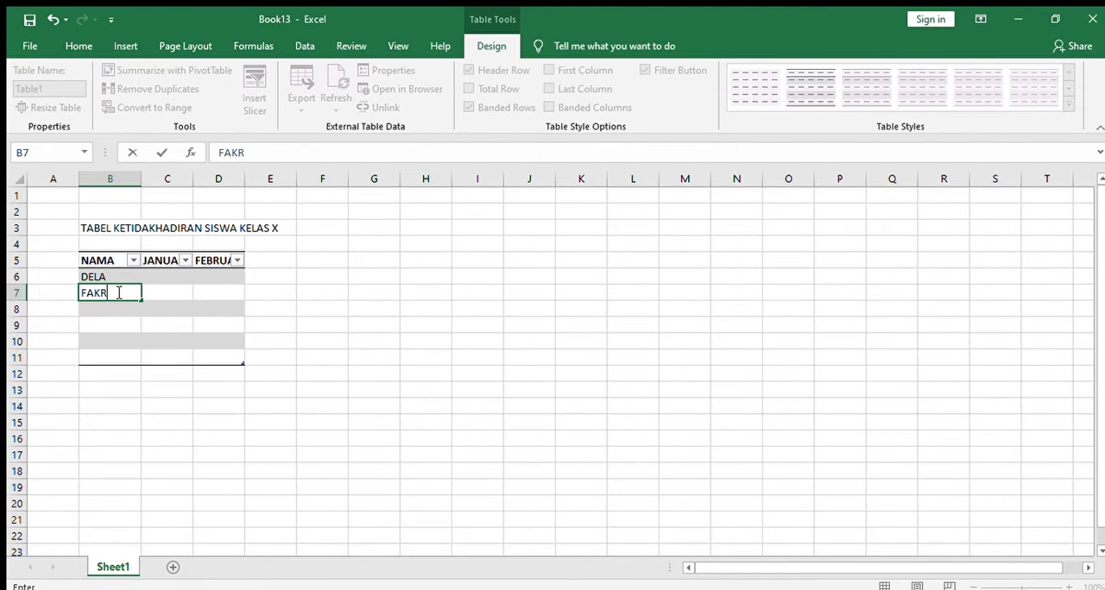
{"action": "type", "text": "AINI"}
{"action": "left_click", "coordinate": [124, 307]}
{"action": "type", "text": "GRACE"}
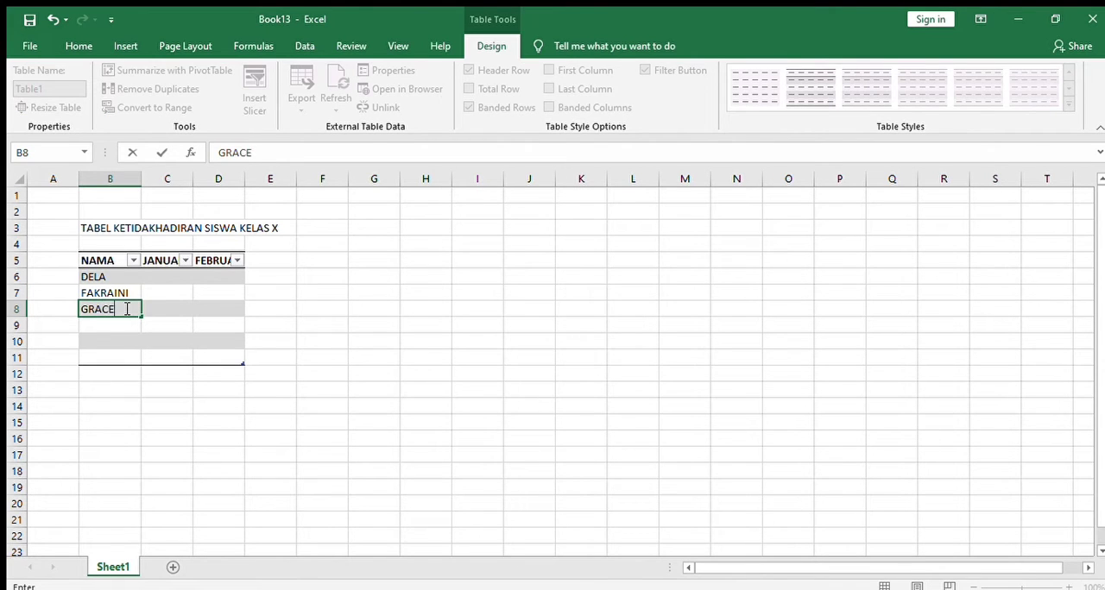
Enter the remaining three students' names in the NAMA column, cells B9 to B11
{"action": "left_click", "coordinate": [127, 324]}
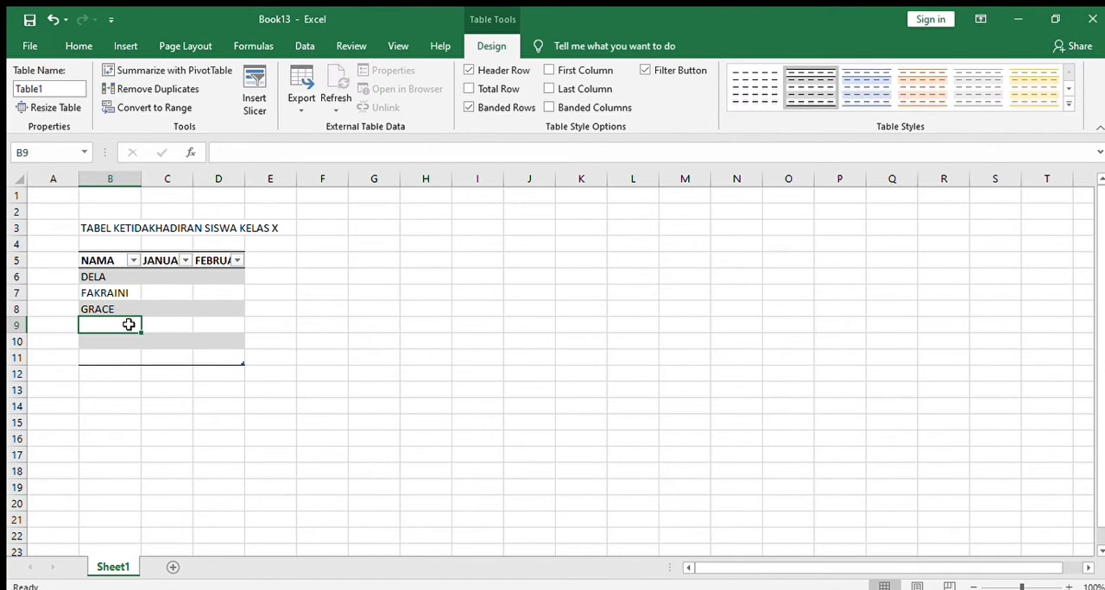
{"action": "type", "text": "HILDA"}
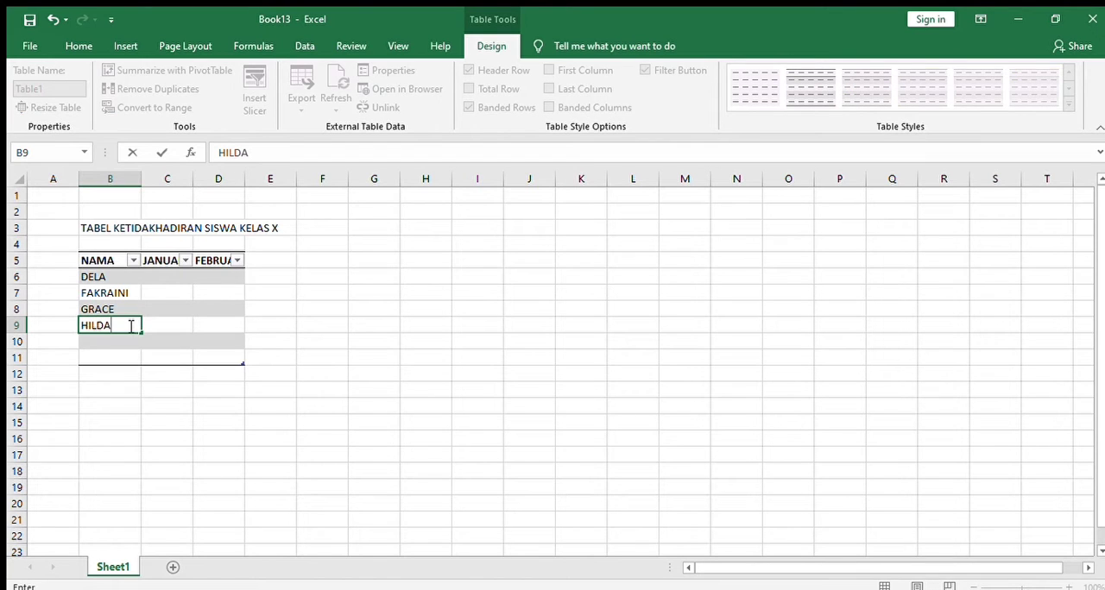
{"action": "left_click", "coordinate": [130, 340]}
{"action": "type", "text": "ROY"}
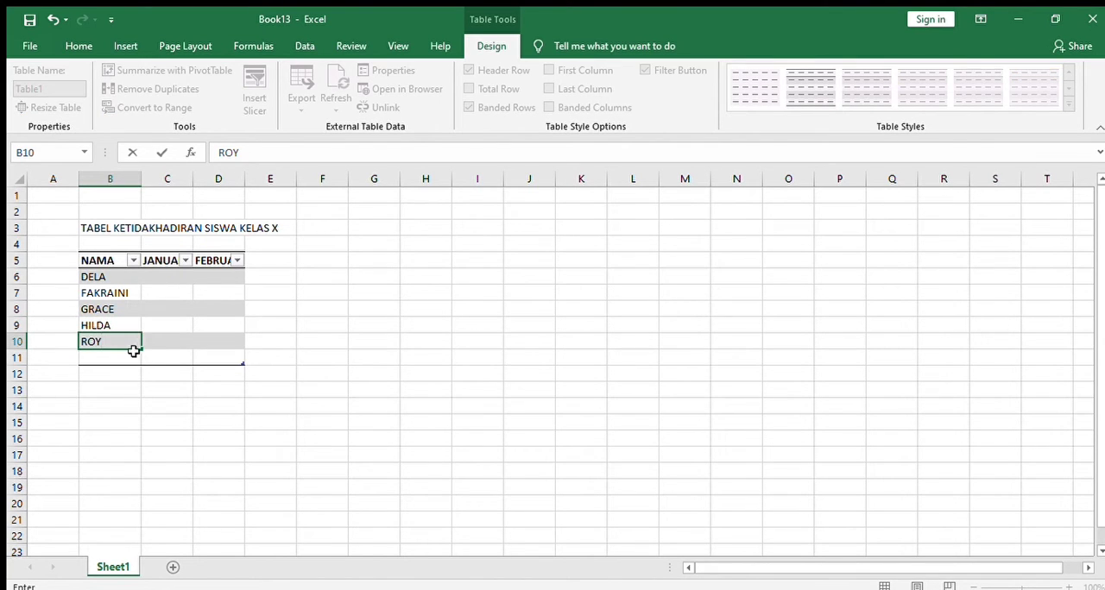
{"action": "left_click", "coordinate": [132, 355]}
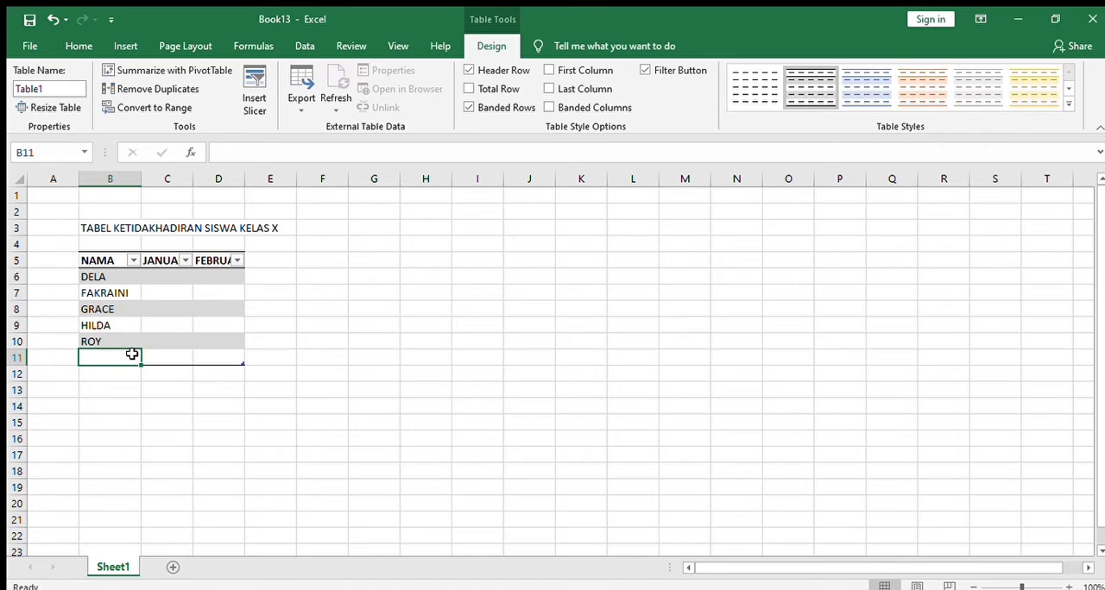
{"action": "type", "text": "WAHYU"}
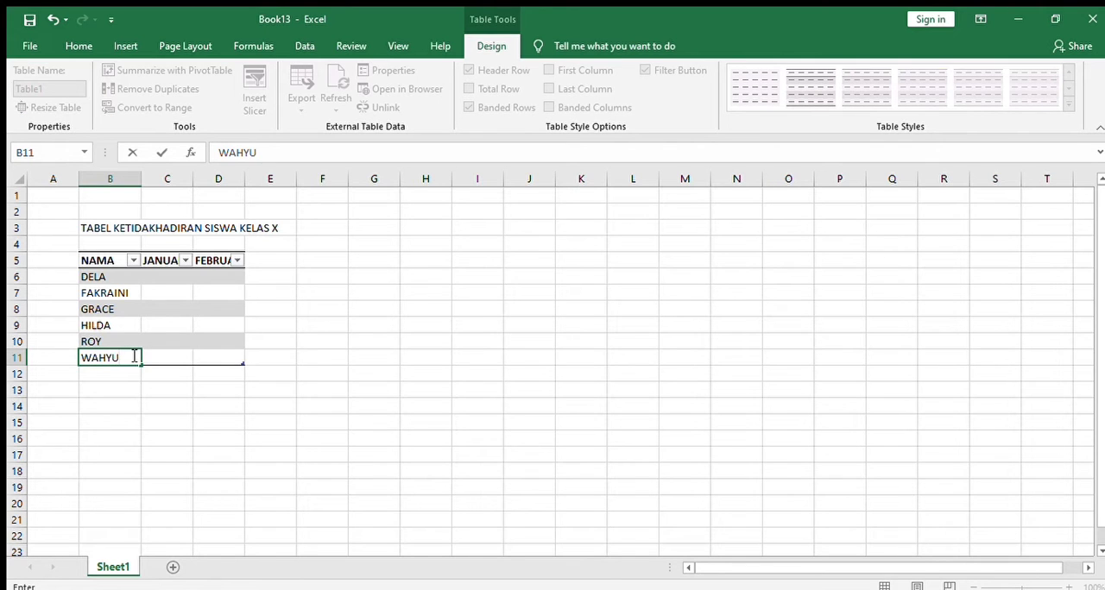
Fill in January and February absences for rows 6 to 8: 2 and 4, 2 and 3, 4 and 1
{"action": "left_click", "coordinate": [170, 274]}
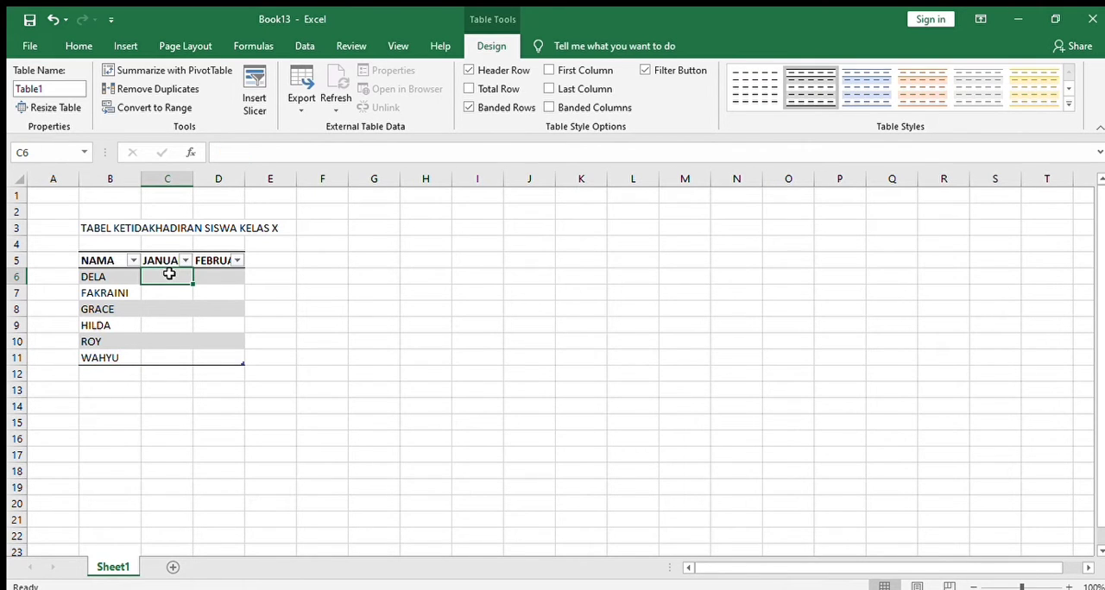
{"action": "type", "text": "2"}
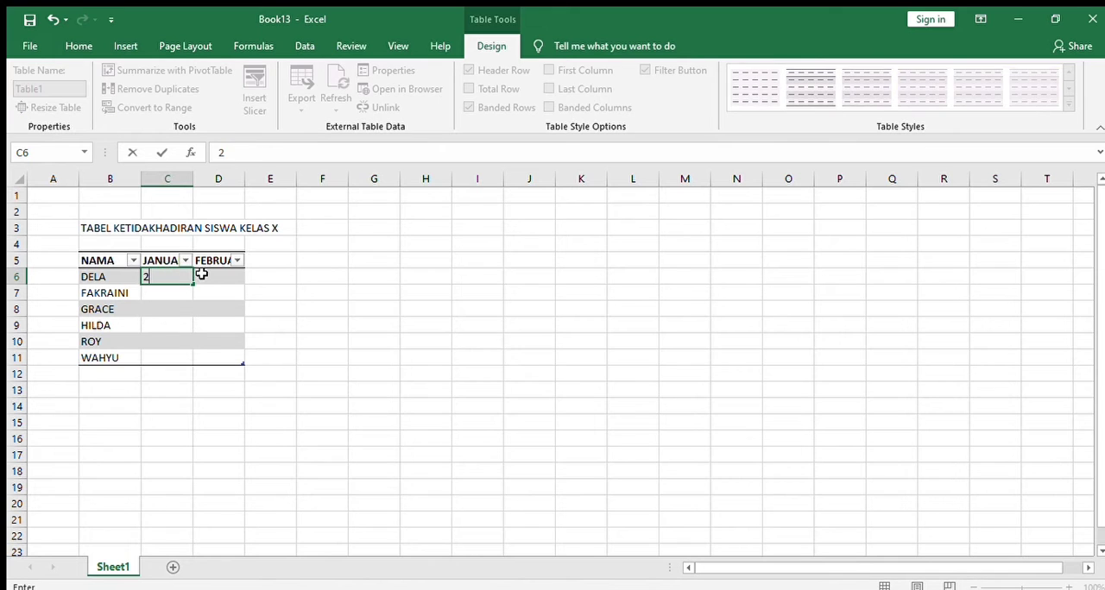
{"action": "left_click", "coordinate": [200, 275]}
{"action": "type", "text": "4"}
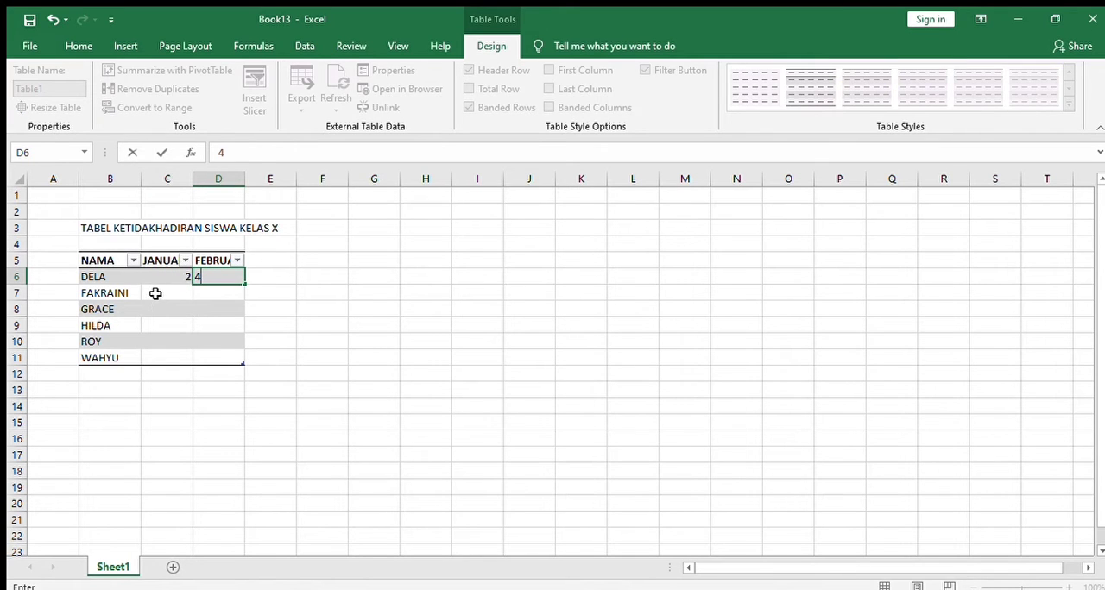
{"action": "left_click", "coordinate": [153, 292]}
{"action": "type", "text": "2"}
{"action": "left_click", "coordinate": [226, 292]}
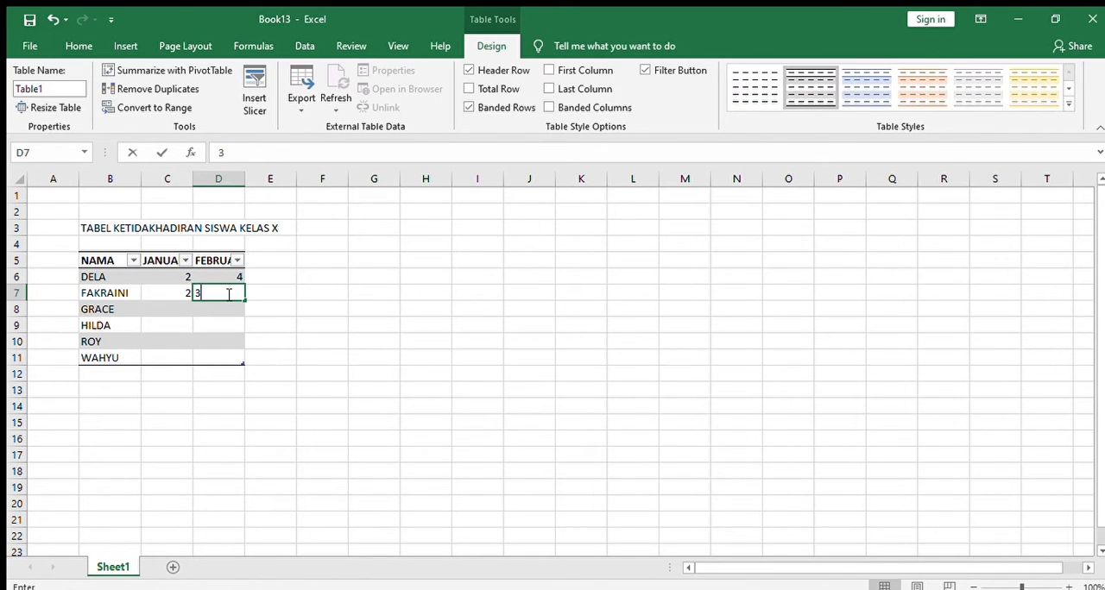
{"action": "type", "text": "3"}
{"action": "left_click", "coordinate": [166, 311]}
{"action": "type", "text": "4"}
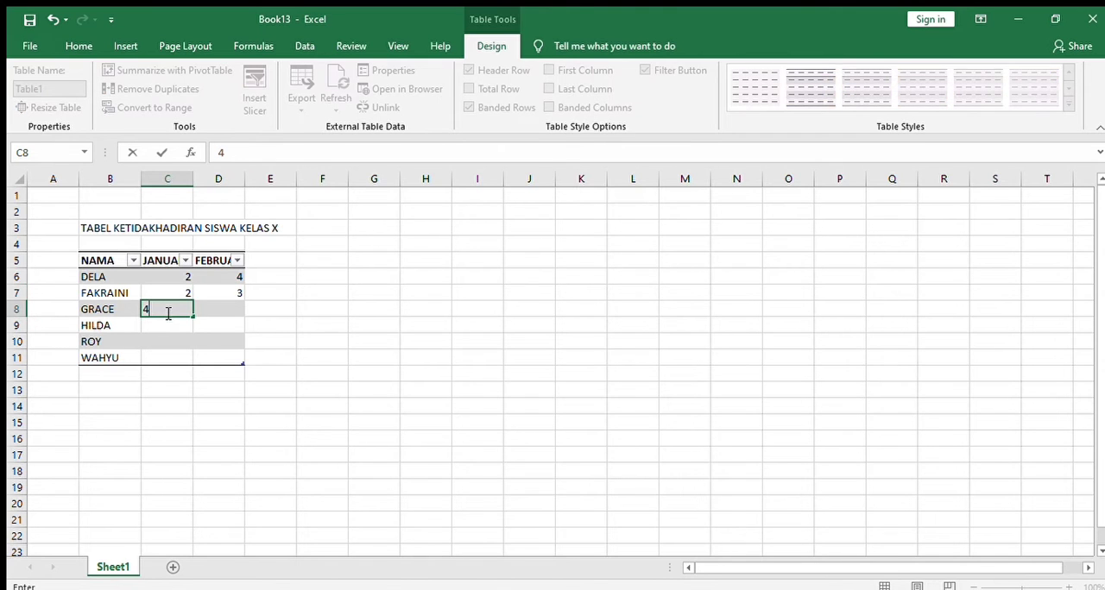
{"action": "left_click", "coordinate": [212, 309]}
{"action": "type", "text": "1"}
Fill in January and February absences for rows 9 to 11: 2 and 4, 5 and 6, 3 and 1
{"action": "left_click", "coordinate": [171, 327]}
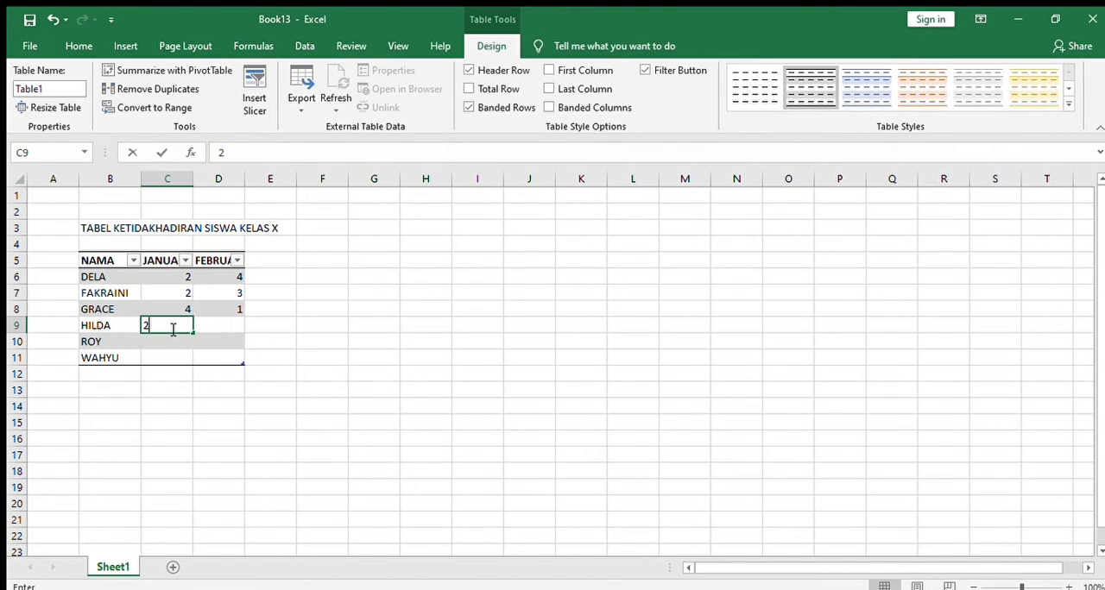
{"action": "type", "text": "2"}
{"action": "left_click", "coordinate": [222, 326]}
{"action": "type", "text": "4"}
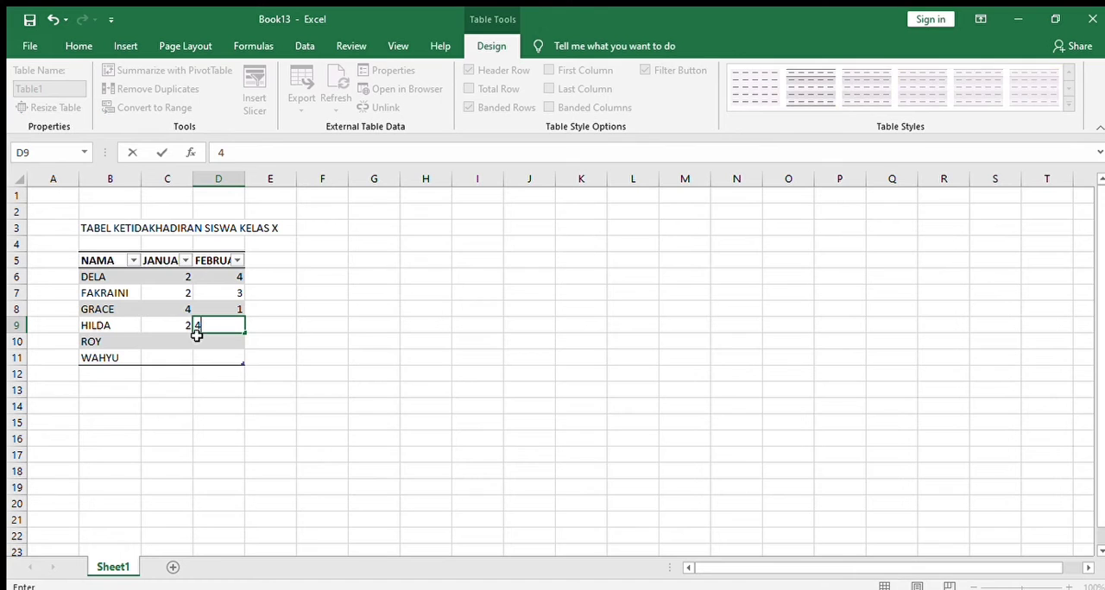
{"action": "left_click", "coordinate": [183, 342]}
{"action": "type", "text": "5"}
{"action": "left_click", "coordinate": [201, 341]}
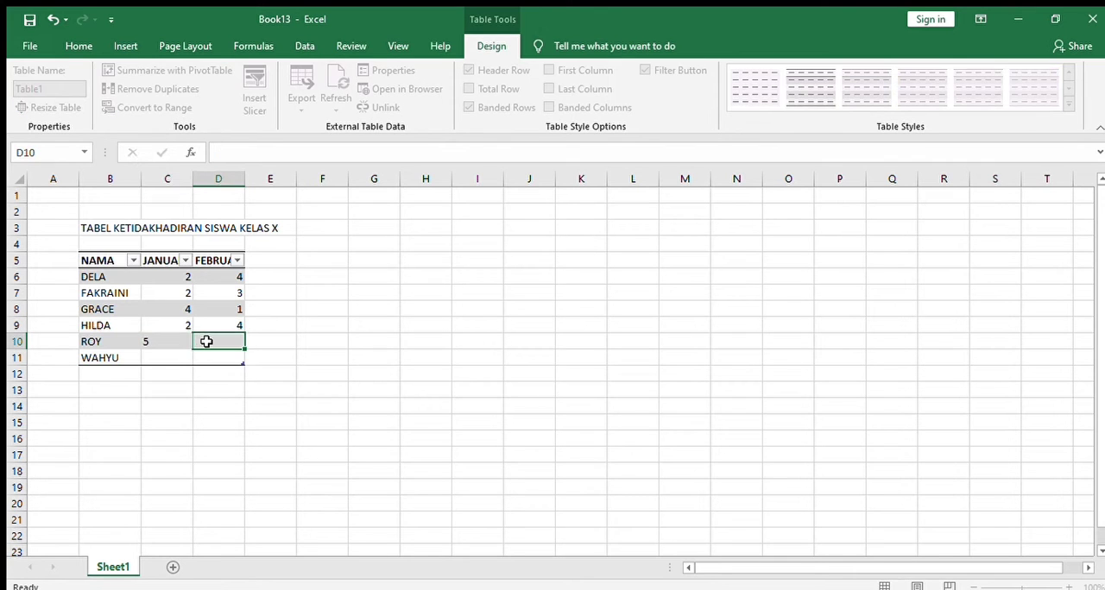
{"action": "type", "text": "6"}
{"action": "left_click", "coordinate": [182, 358]}
{"action": "type", "text": "3"}
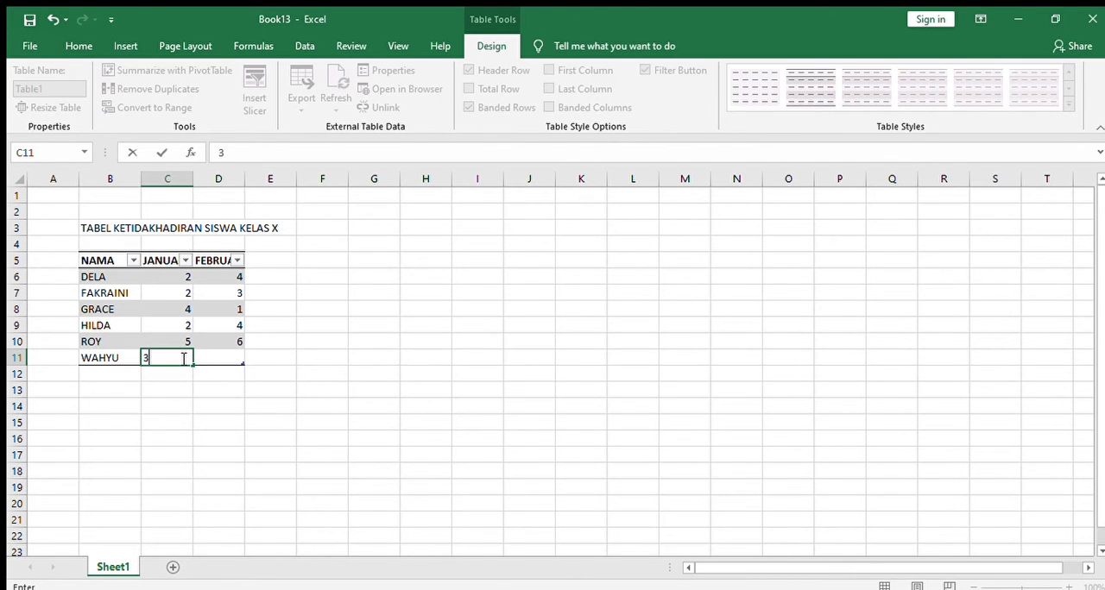
{"action": "left_click", "coordinate": [218, 355]}
{"action": "type", "text": "1"}
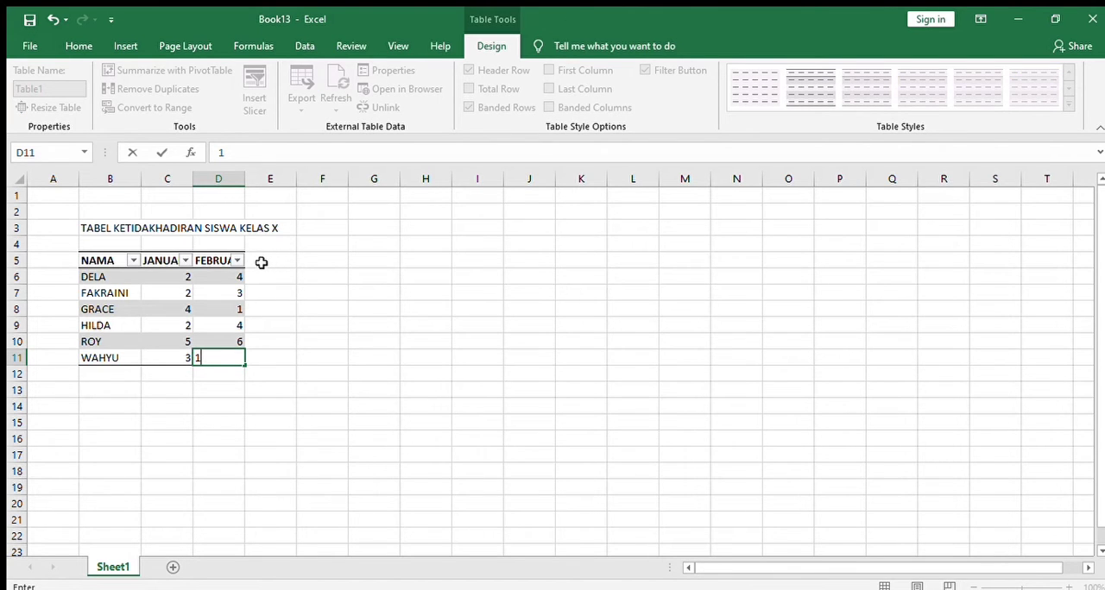
Add a fourth table column in E by filling the FEBRUARI header from D5 into E5
{"action": "left_click", "coordinate": [215, 260]}
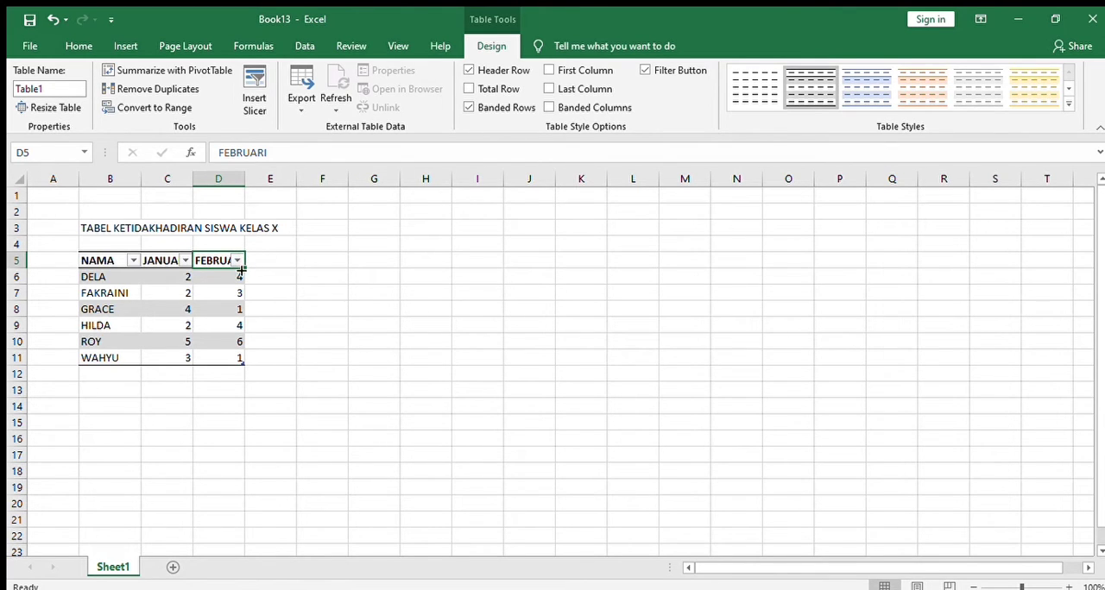
{"action": "left_click_drag", "start_coordinate": [244, 268], "coordinate": [291, 269]}
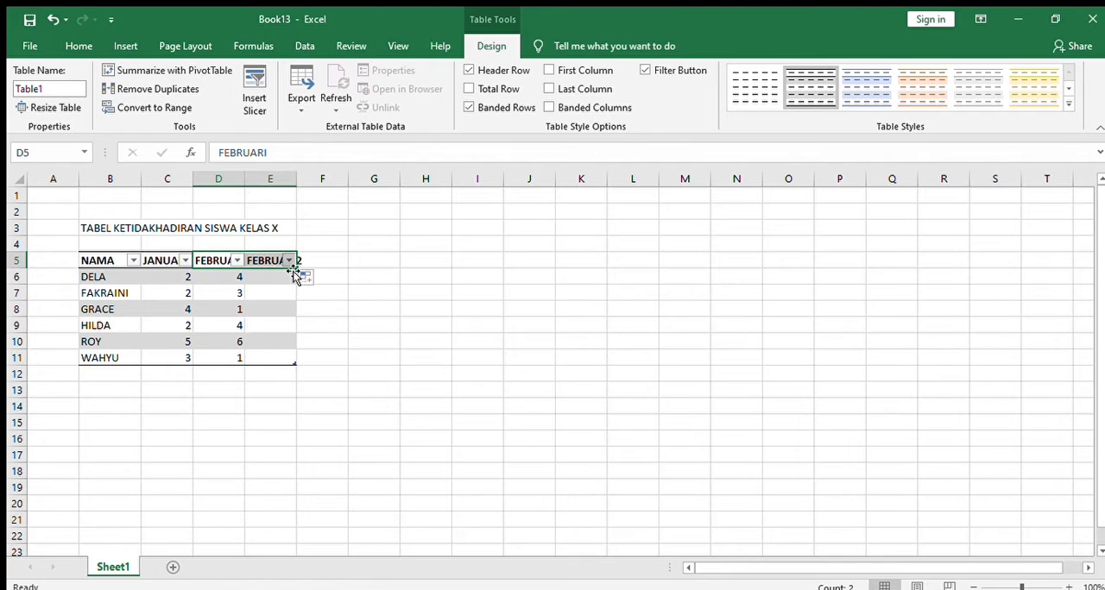
Replace the header in cell E5 with JUMLAH
{"action": "left_click", "coordinate": [275, 260]}
{"action": "key", "text": "BackSpace"}
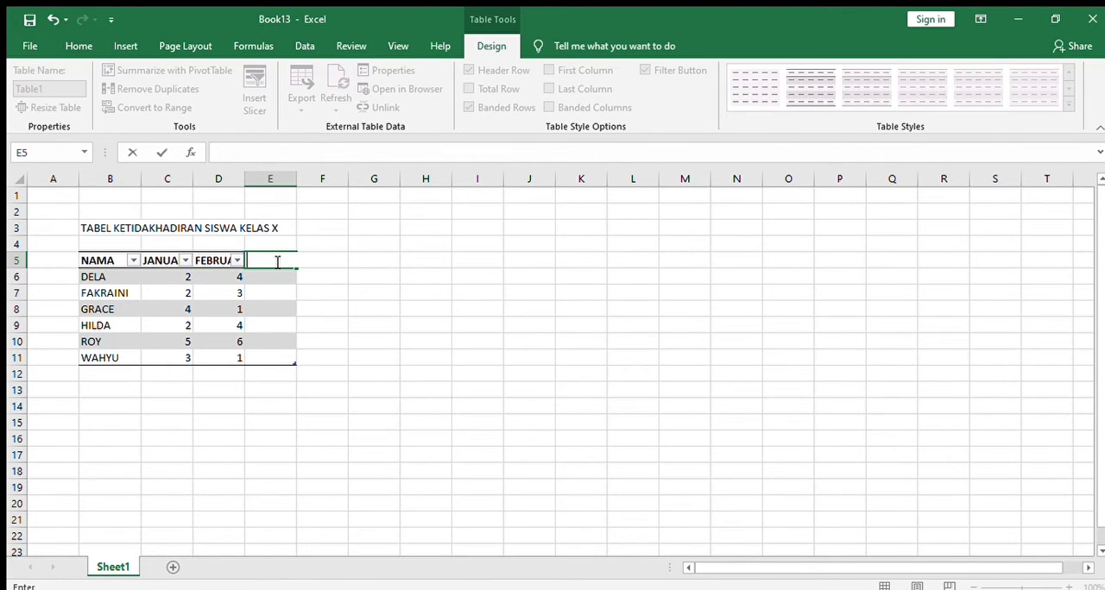
{"action": "type", "text": "JUMLAH"}
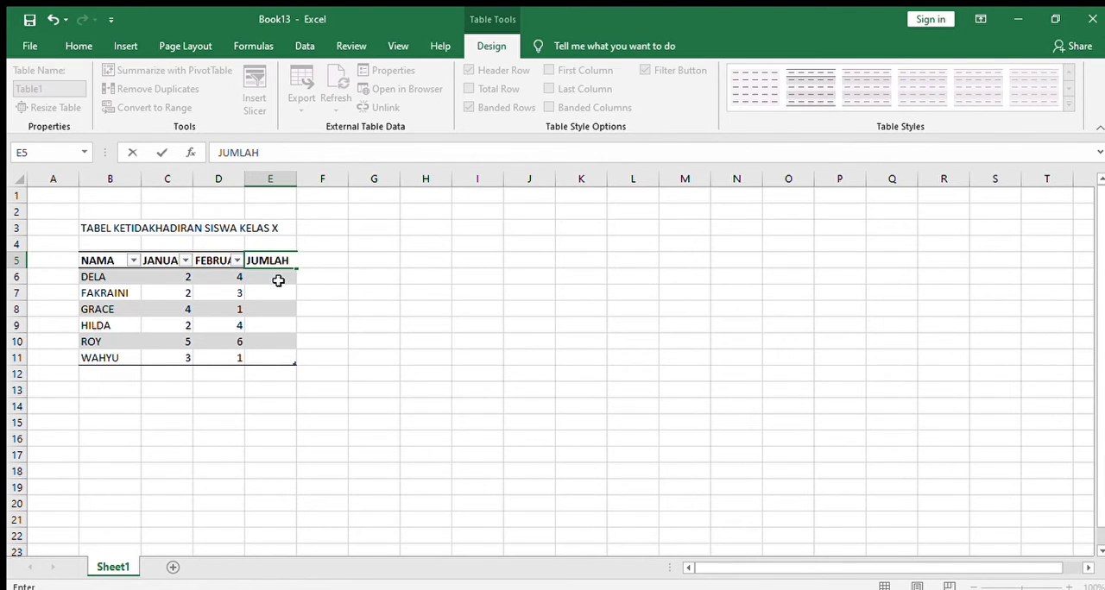
{"action": "key", "text": "Return"}
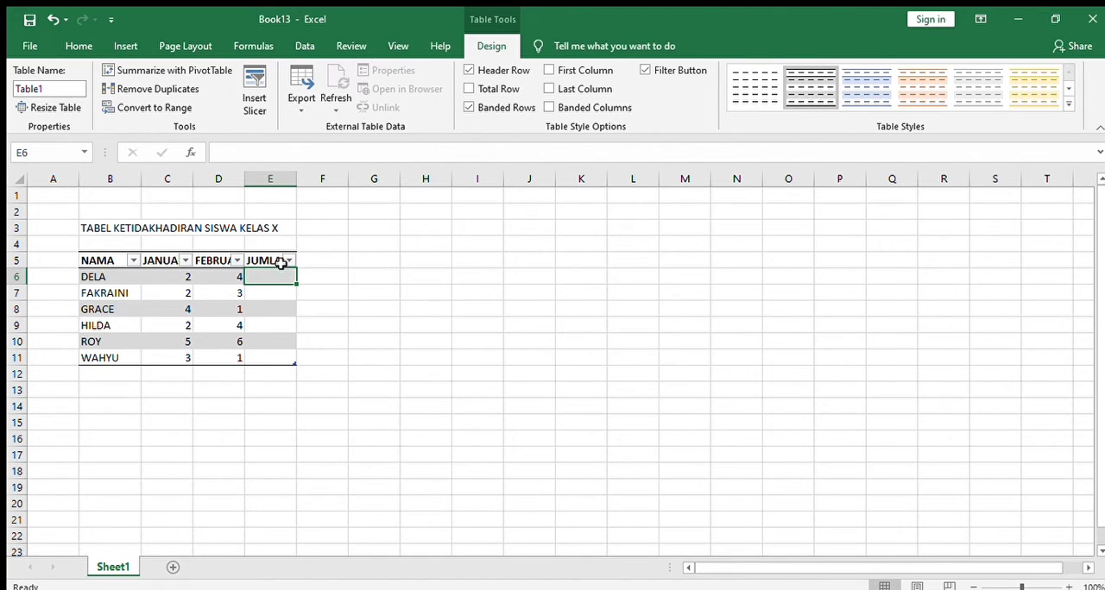
Widen columns C, D and E so the JANUARI, FEBRUARI and JUMLAH headers fit fully
{"action": "left_click", "coordinate": [173, 257]}
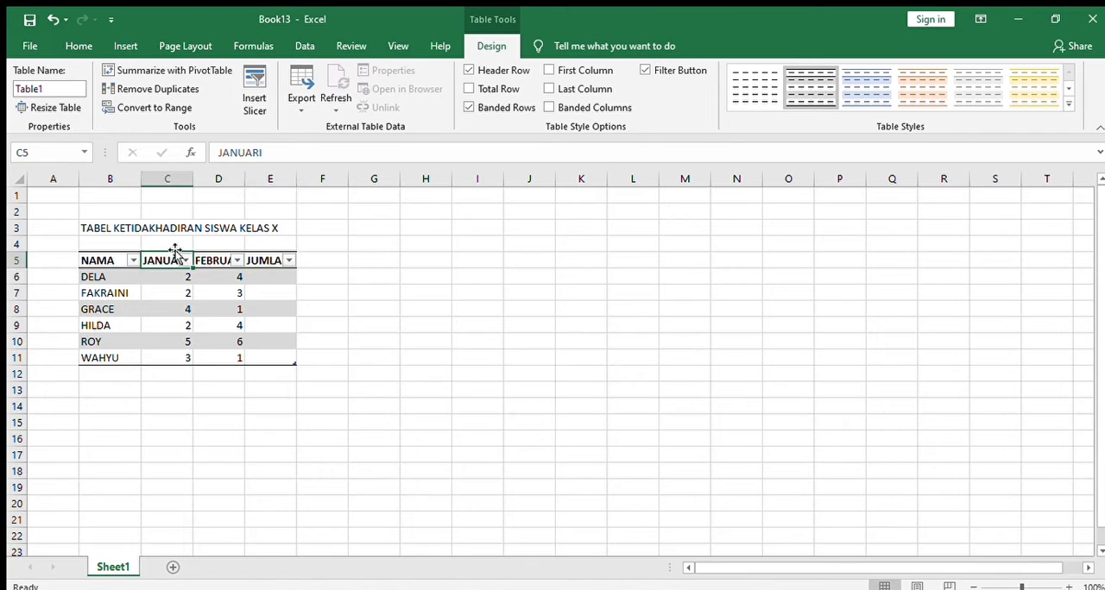
{"action": "left_click_drag", "start_coordinate": [195, 178], "coordinate": [224, 178]}
{"action": "left_click", "coordinate": [250, 266]}
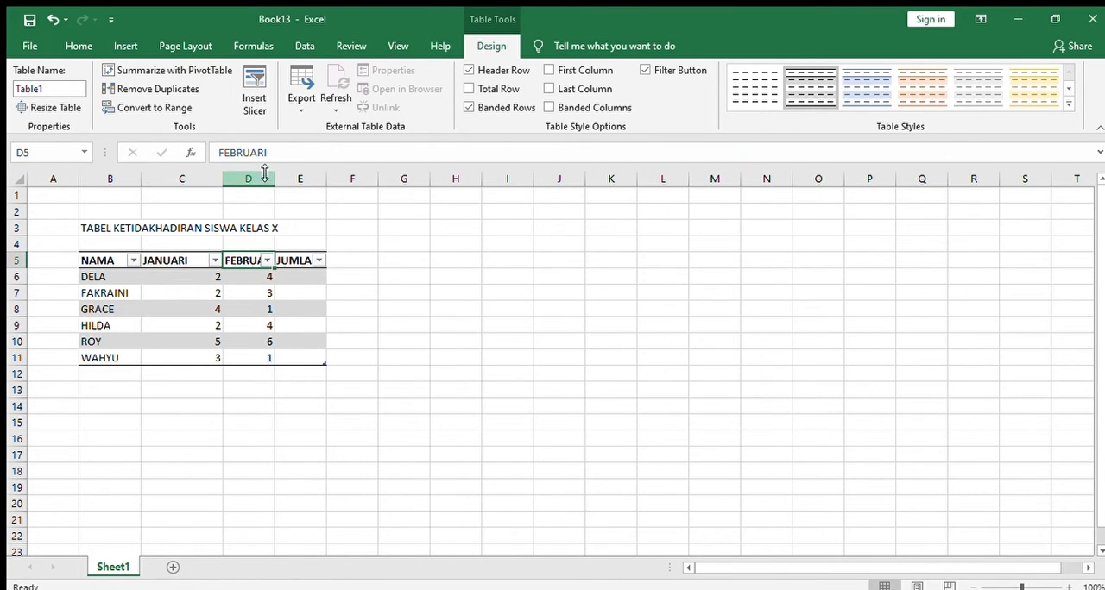
{"action": "left_click_drag", "start_coordinate": [276, 179], "coordinate": [382, 186]}
{"action": "left_click", "coordinate": [313, 260]}
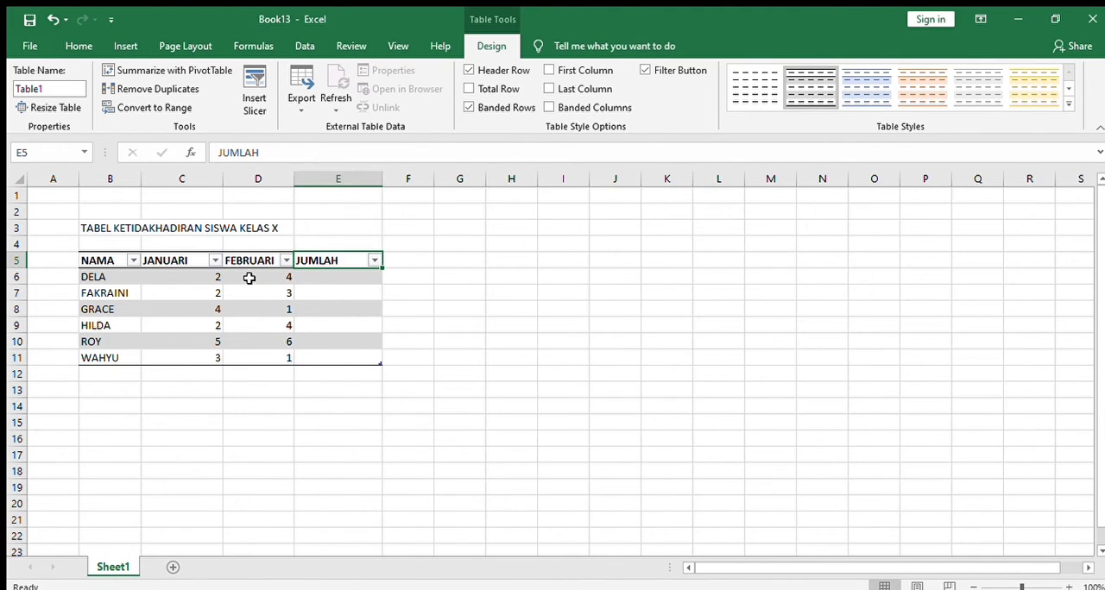
{"action": "left_click", "coordinate": [306, 278]}
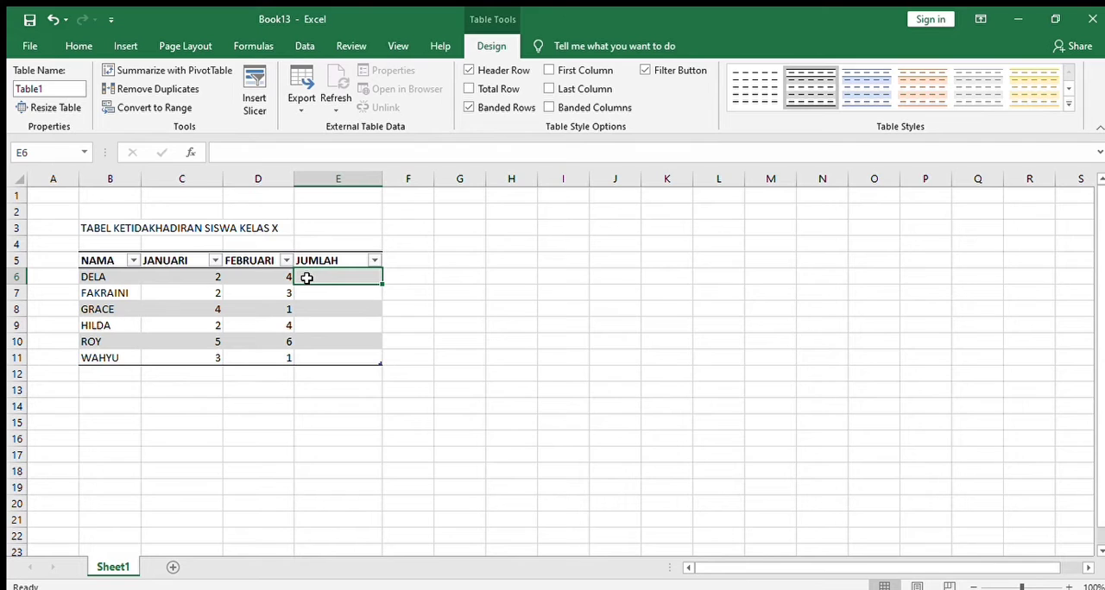
{"action": "type", "text": "="}
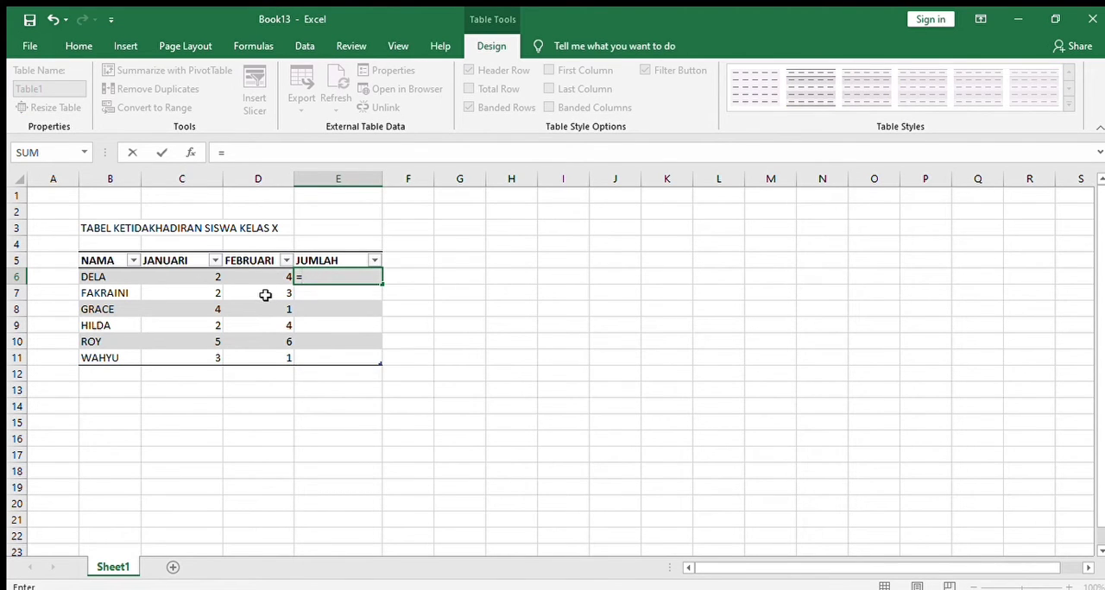
{"action": "left_click", "coordinate": [214, 277]}
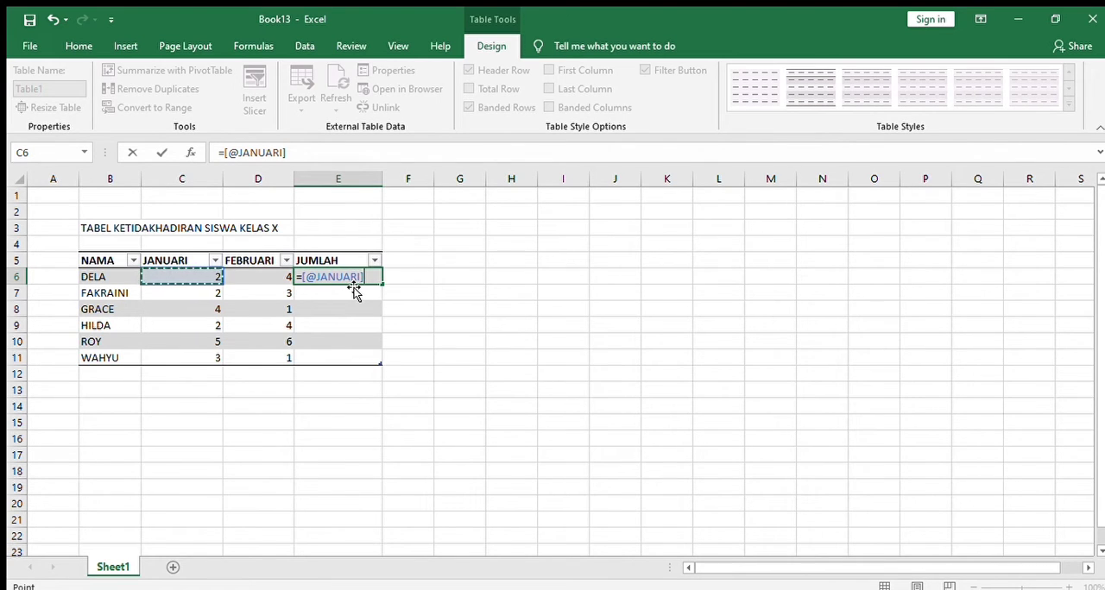
{"action": "type", "text": "+"}
{"action": "left_click", "coordinate": [275, 274]}
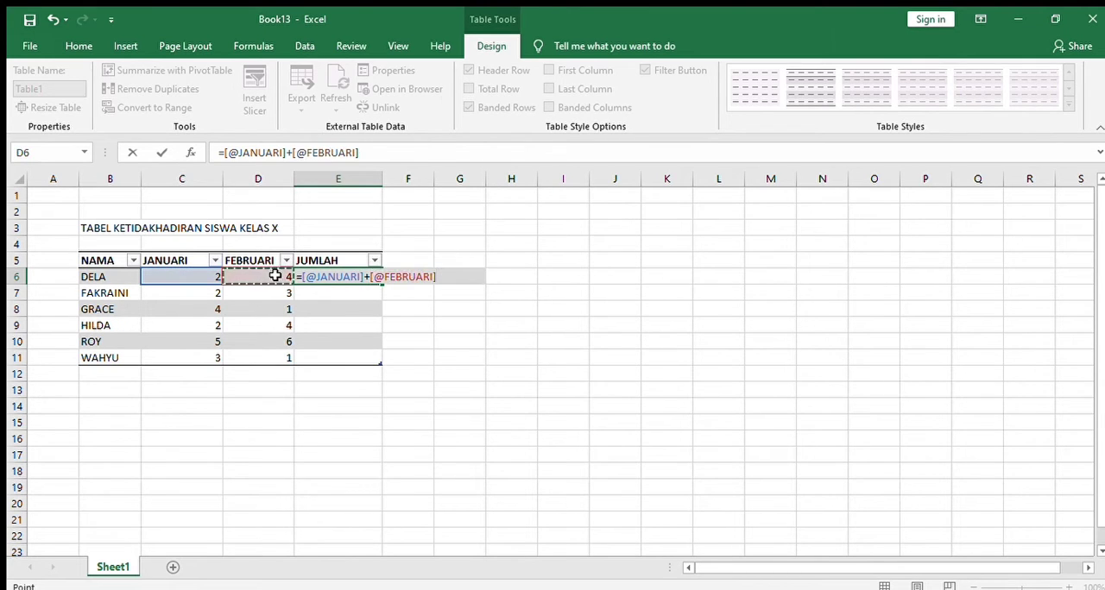
{"action": "key", "text": "Return"}
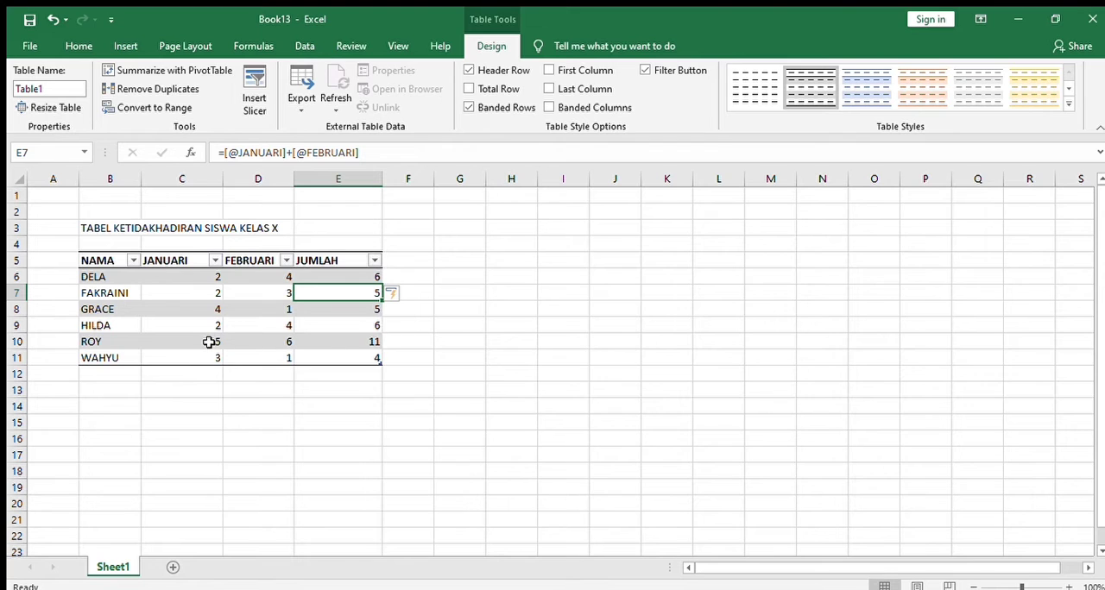
Insert a 2-D pie chart from the absence data in B6:E11 and place it beside the table, clear of column E
{"action": "left_click", "coordinate": [125, 46]}
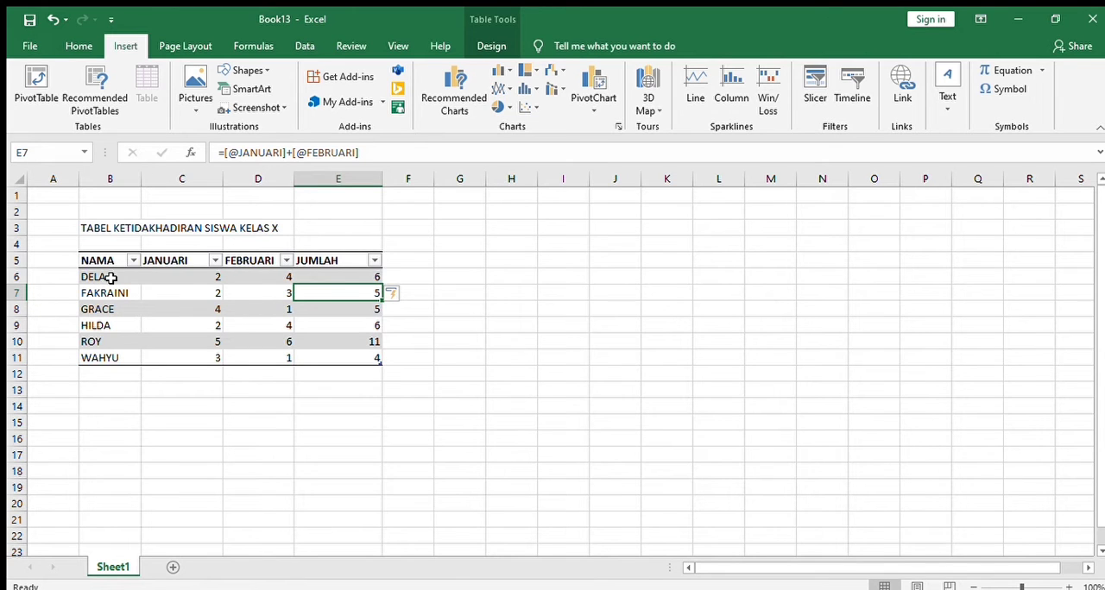
{"action": "left_click_drag", "start_coordinate": [109, 276], "coordinate": [355, 356]}
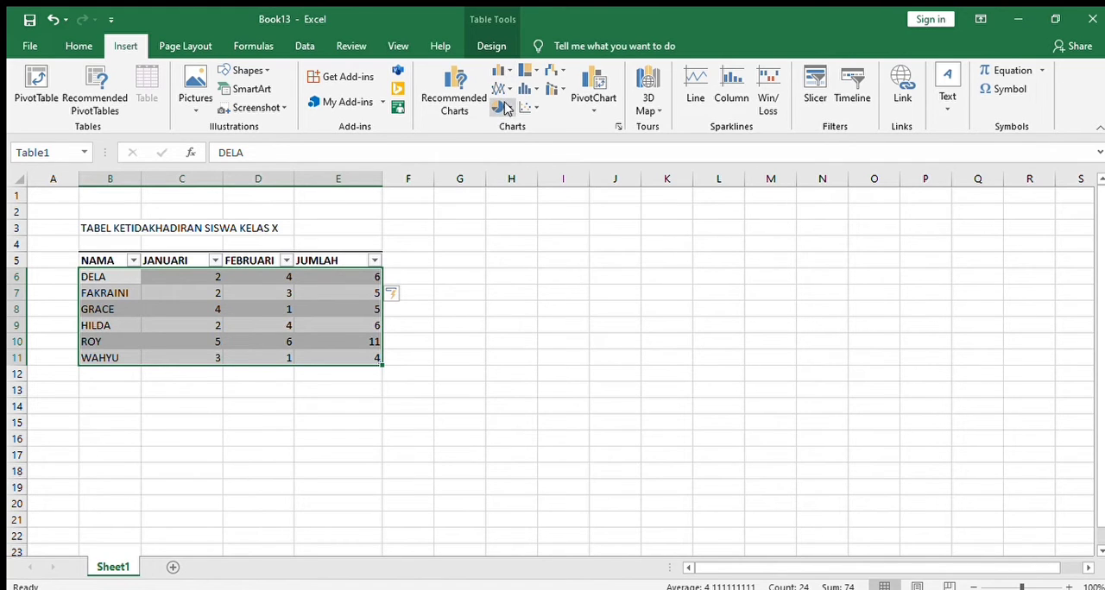
{"action": "left_click", "coordinate": [506, 107]}
{"action": "left_click", "coordinate": [509, 162]}
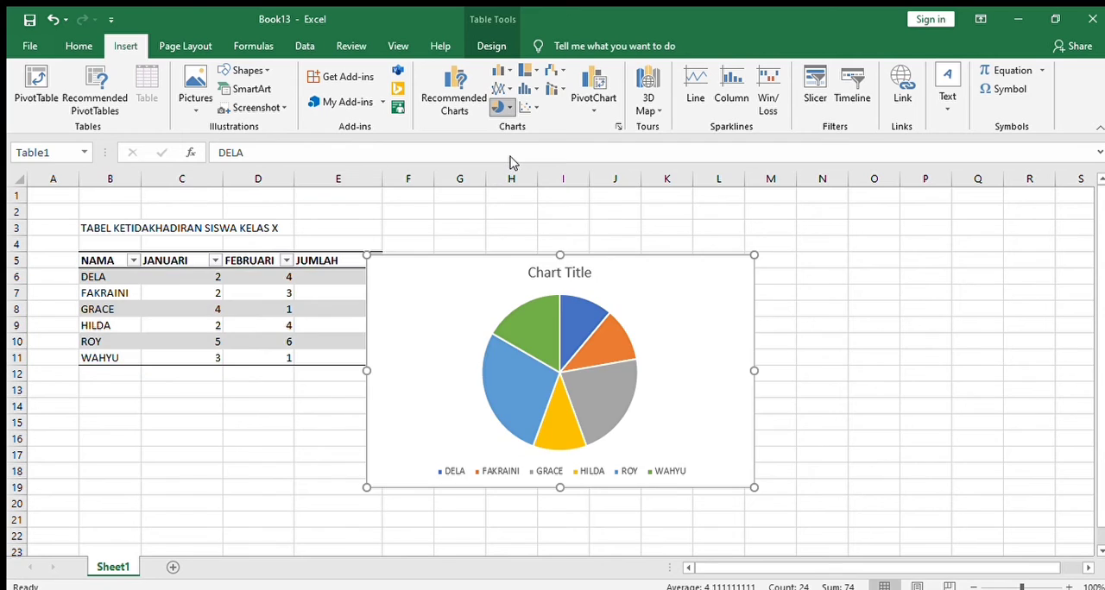
{"action": "left_click_drag", "start_coordinate": [708, 316], "coordinate": [748, 298]}
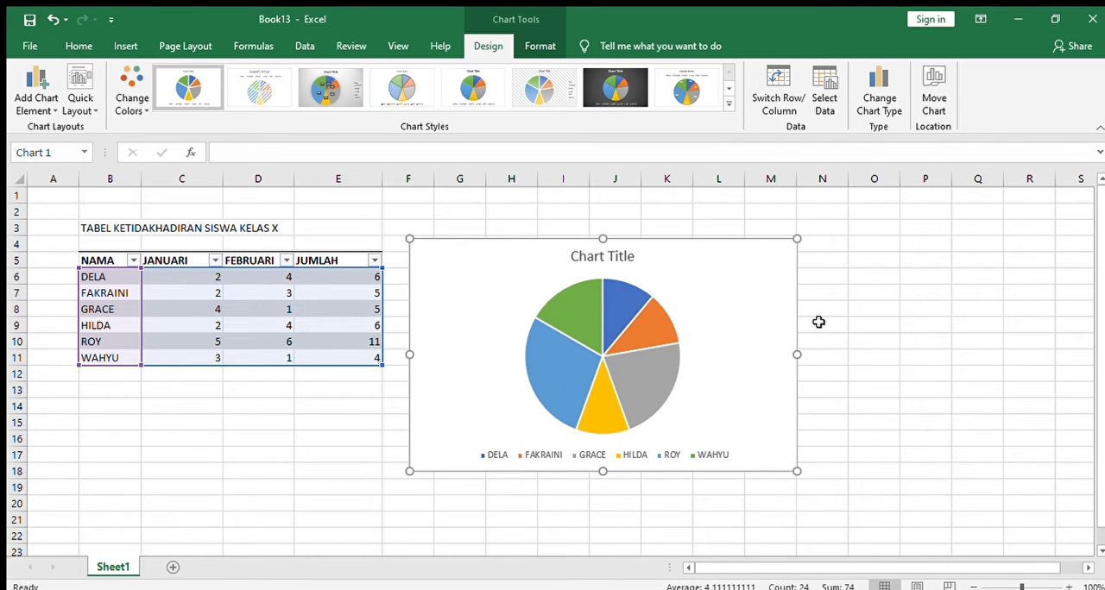
Shrink the pie chart to span about columns F to J and rows 4 to 12, and apply the hatched-background chart style
{"action": "left_click_drag", "start_coordinate": [799, 352], "coordinate": [626, 350]}
{"action": "left_click_drag", "start_coordinate": [518, 471], "coordinate": [518, 386]}
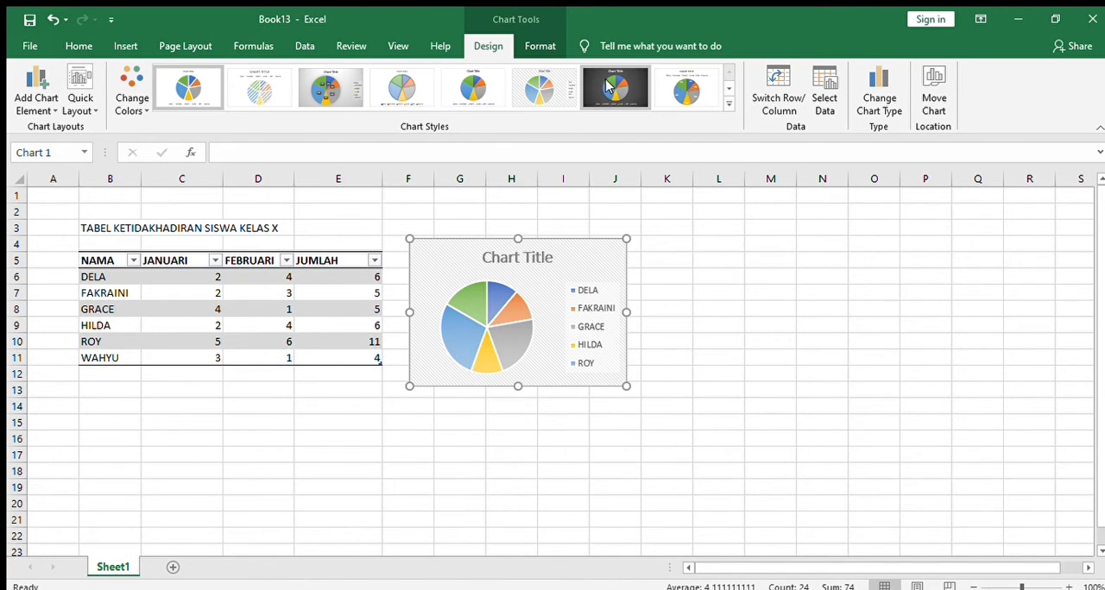
{"action": "left_click", "coordinate": [560, 84]}
{"action": "left_click", "coordinate": [690, 332]}
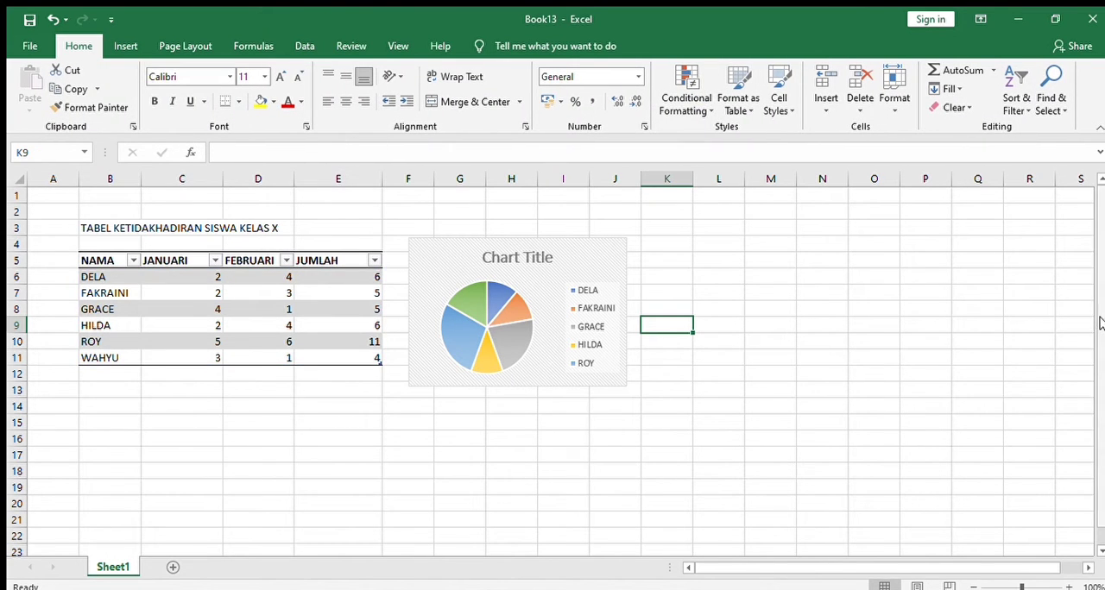
Enter the title TABEL PENGURANGAN in cell B15 below the absence table
{"action": "scroll", "coordinate": [1097, 328], "scroll_direction": "down", "scroll_amount": 1}
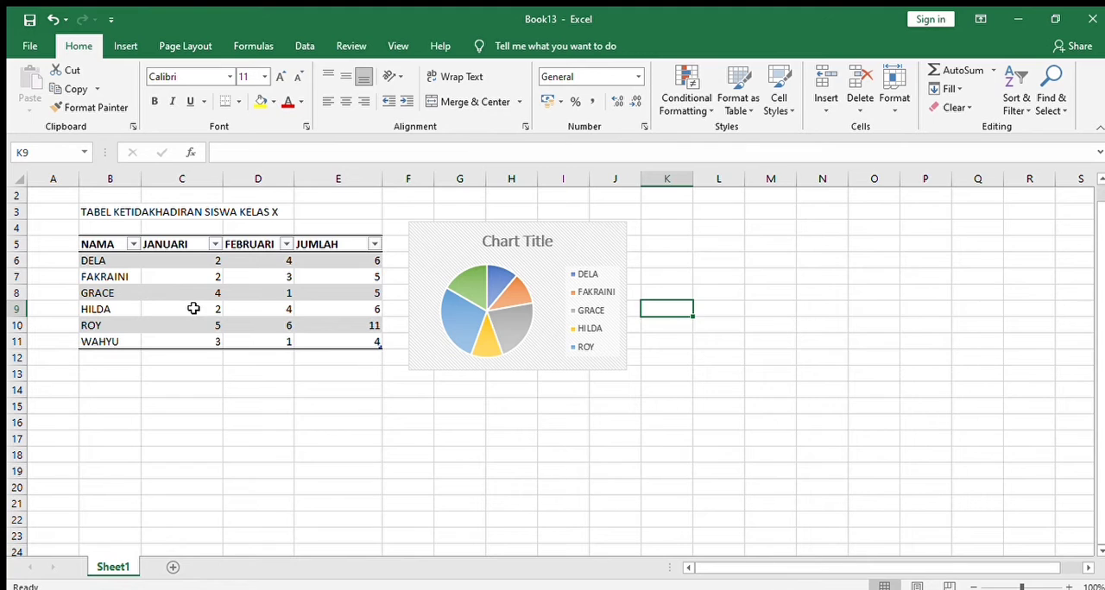
{"action": "left_click", "coordinate": [128, 406]}
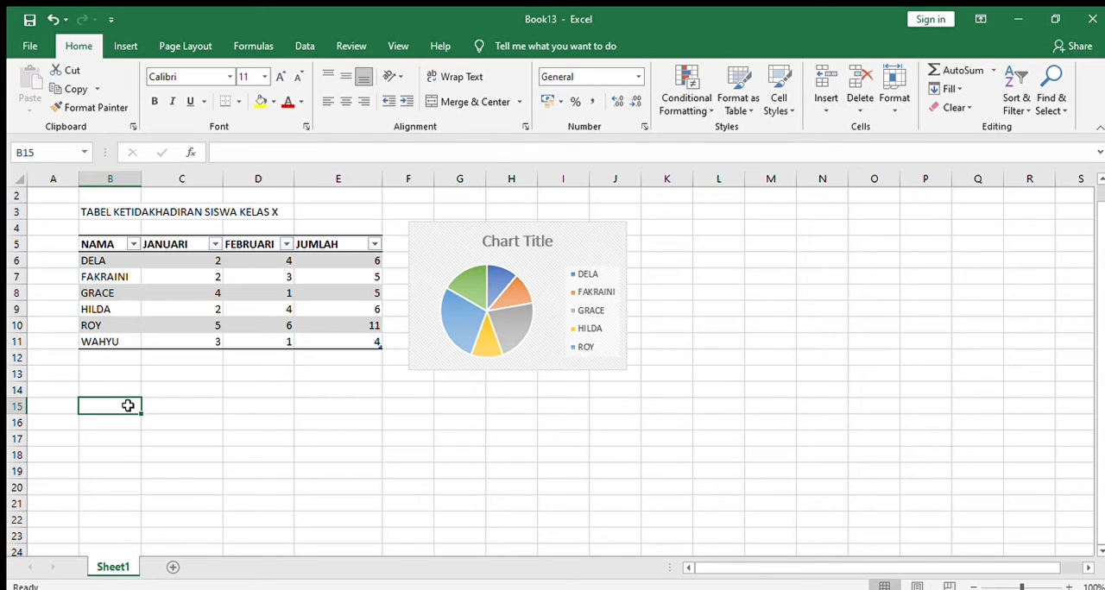
{"action": "type", "text": "TABEL"}
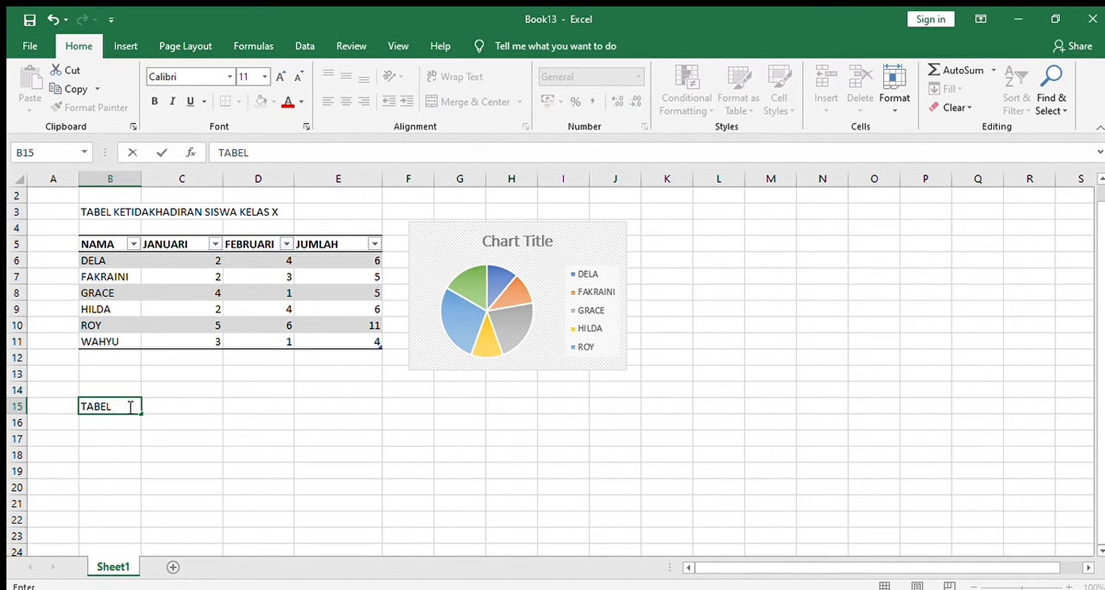
{"action": "type", "text": " PENGURANGAN"}
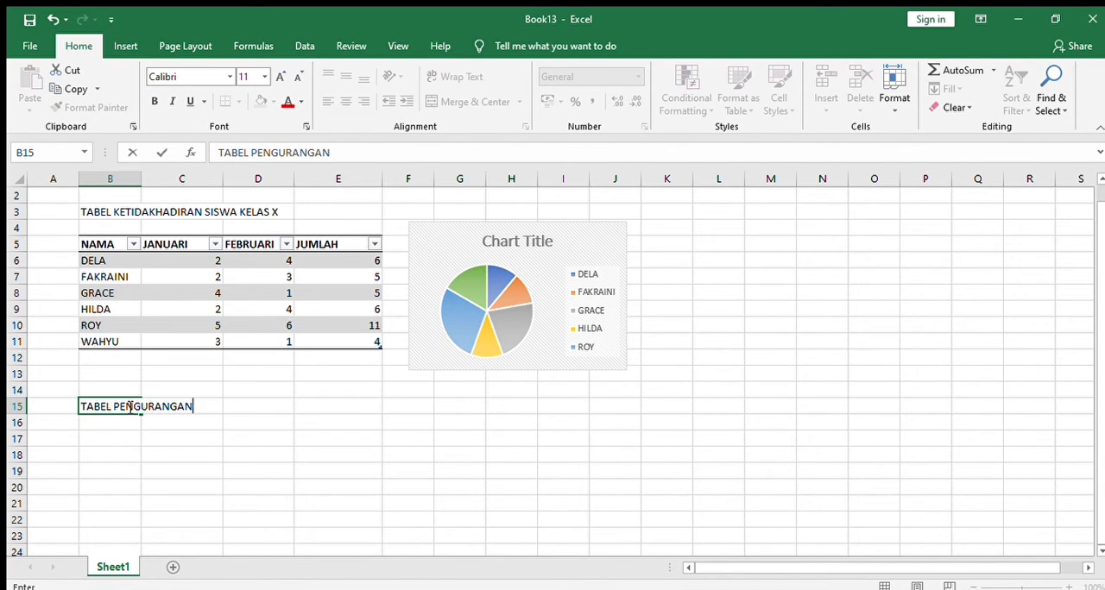
{"action": "left_click", "coordinate": [113, 424]}
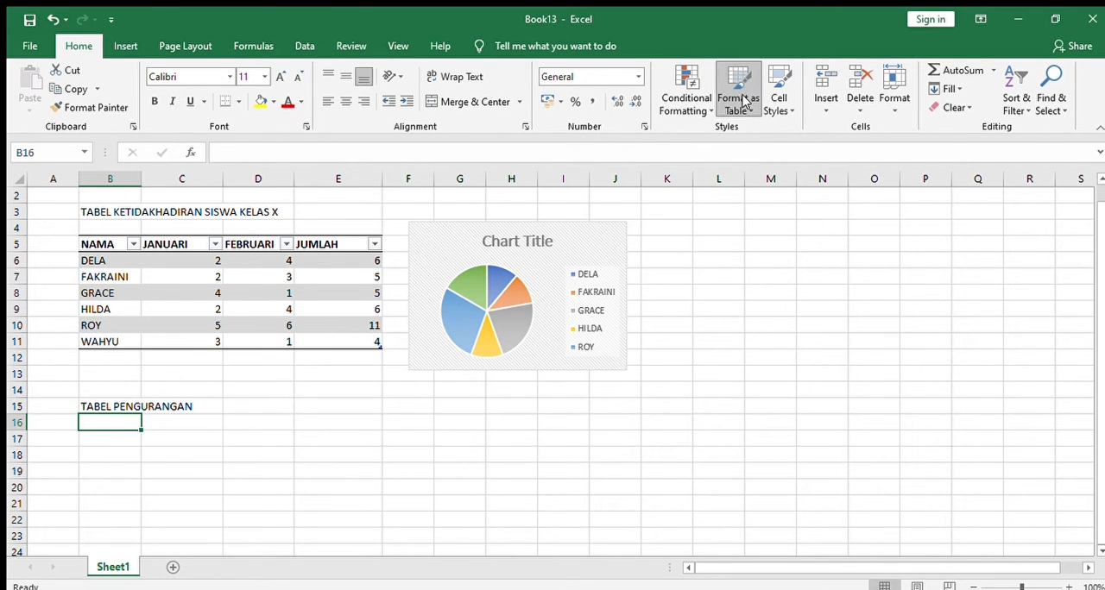
Format cell B15 as a gold-styled table without existing headers and extend the table to cover B15:D22
{"action": "left_click", "coordinate": [925, 205]}
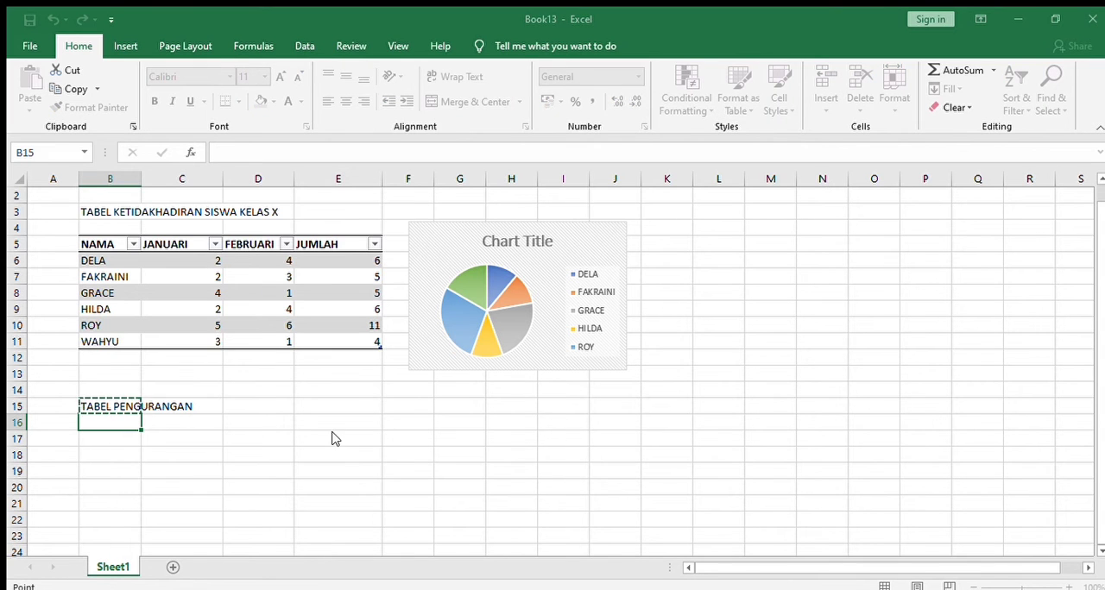
{"action": "left_click", "coordinate": [395, 433]}
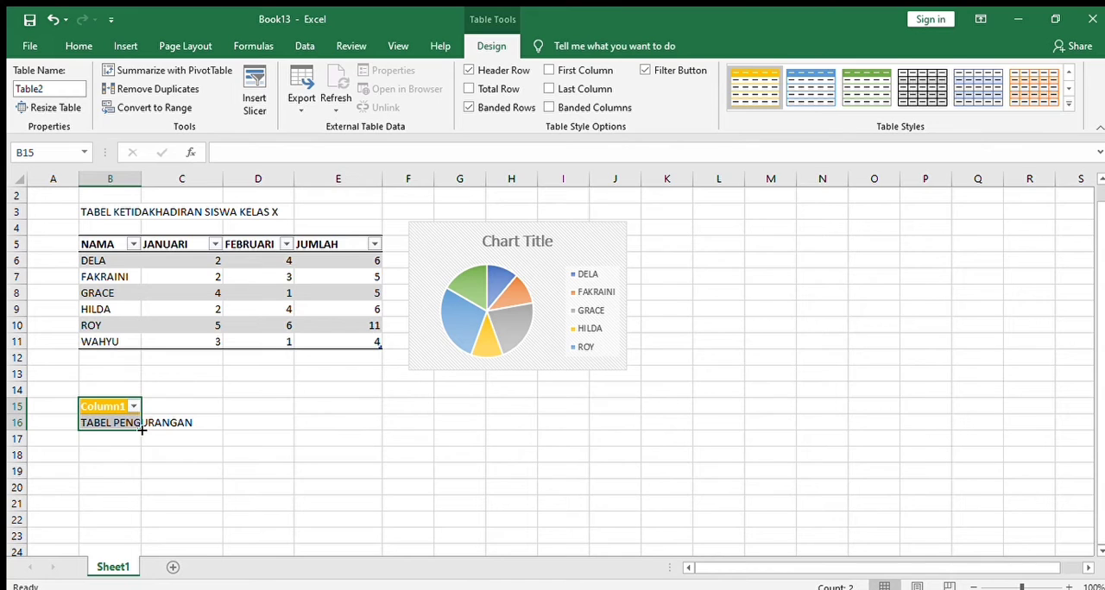
{"action": "left_click_drag", "start_coordinate": [140, 430], "coordinate": [280, 467]}
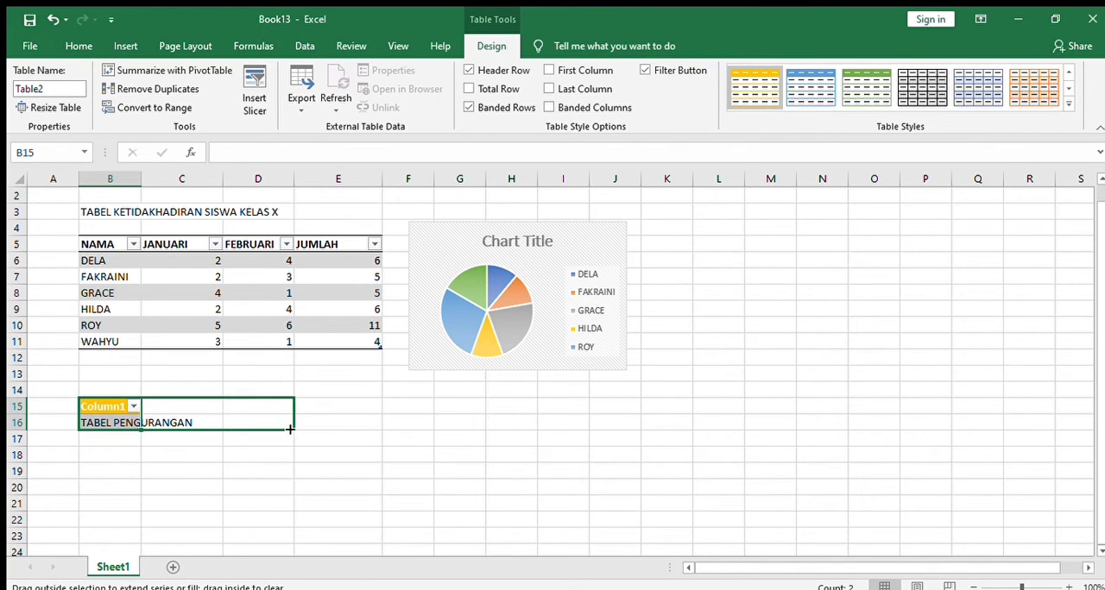
{"action": "left_click_drag", "start_coordinate": [292, 430], "coordinate": [291, 431]}
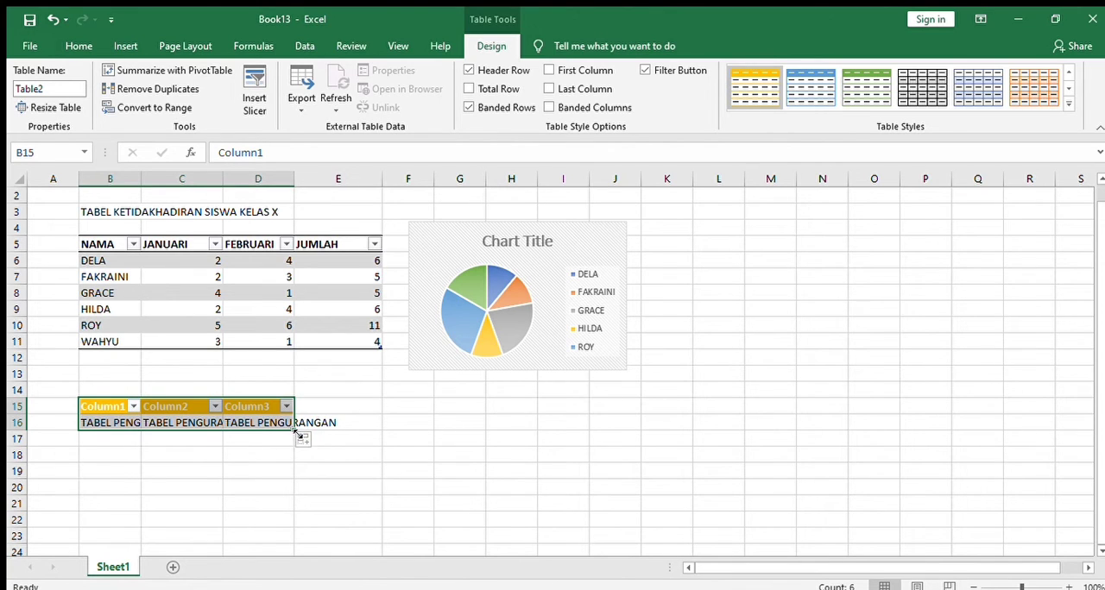
{"action": "left_click_drag", "start_coordinate": [296, 432], "coordinate": [294, 529]}
Clear the TABEL PENGURANGAN text from cells D16, C16 and B16 of the gold table
{"action": "left_click", "coordinate": [269, 423]}
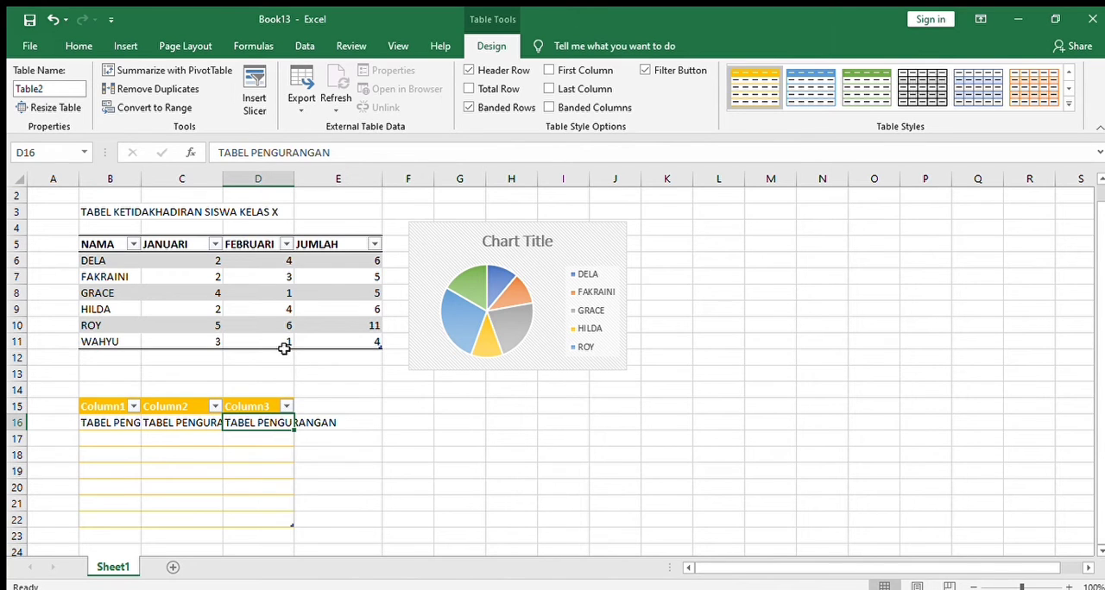
{"action": "left_click", "coordinate": [381, 151]}
{"action": "key", "text": "BackSpace"}
{"action": "key", "text": "BackSpace"}
{"action": "key", "text": "BackSpace"}
{"action": "key", "text": "BackSpace"}
{"action": "key", "text": "BackSpace"}
{"action": "key", "text": "BackSpace"}
{"action": "key", "text": "BackSpace"}
{"action": "key", "text": "BackSpace"}
{"action": "key", "text": "BackSpace"}
{"action": "key", "text": "BackSpace"}
{"action": "key", "text": "BackSpace"}
{"action": "key", "text": "BackSpace"}
{"action": "key", "text": "BackSpace"}
{"action": "key", "text": "BackSpace"}
{"action": "key", "text": "BackSpace"}
{"action": "key", "text": "BackSpace"}
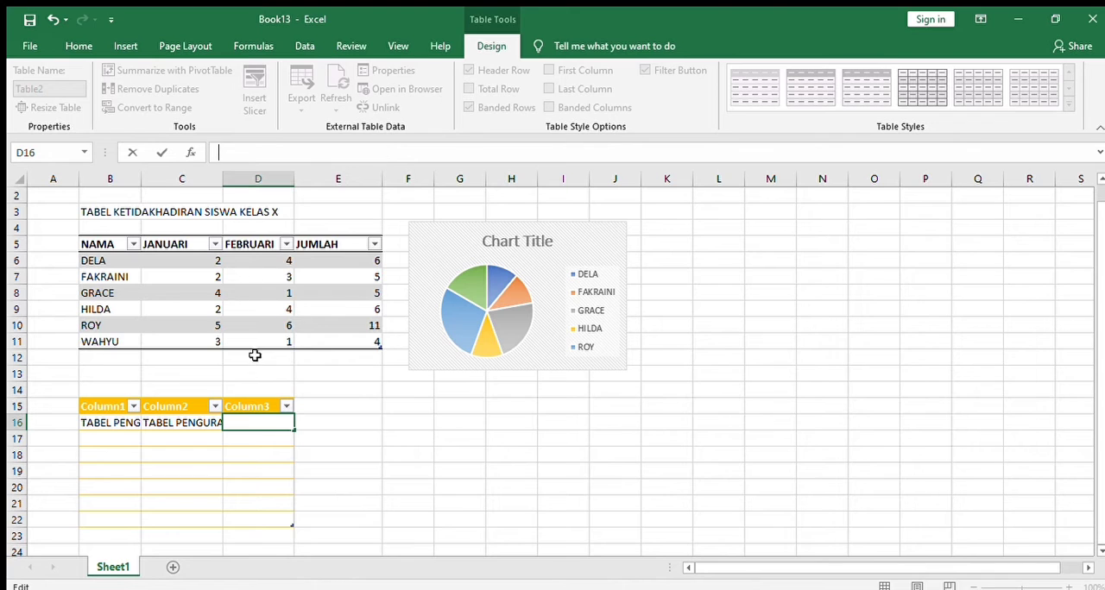
{"action": "left_click", "coordinate": [213, 421]}
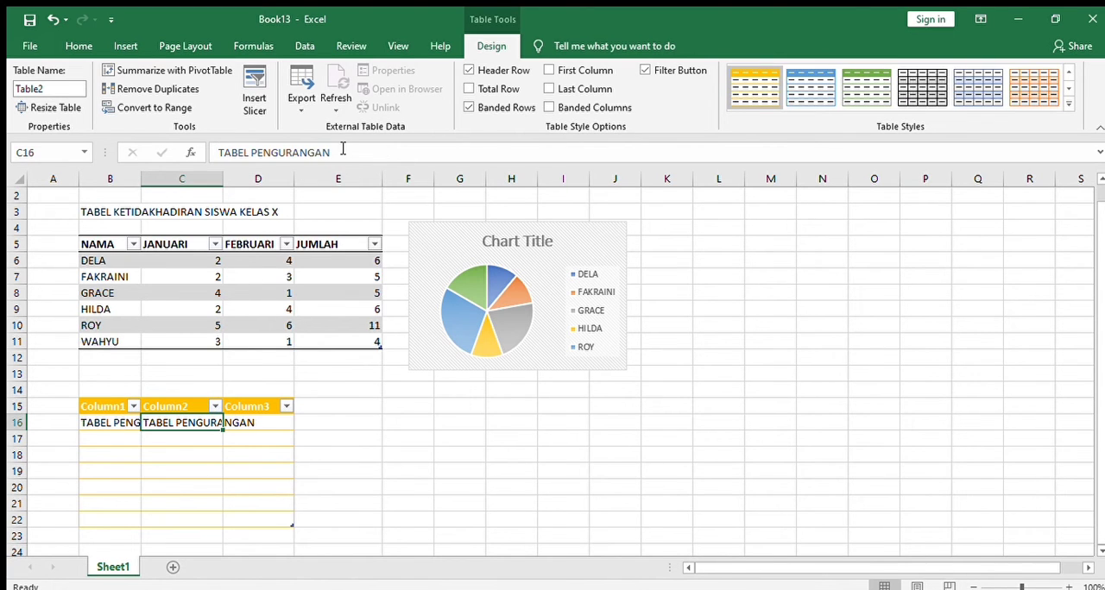
{"action": "key", "text": "BackSpace"}
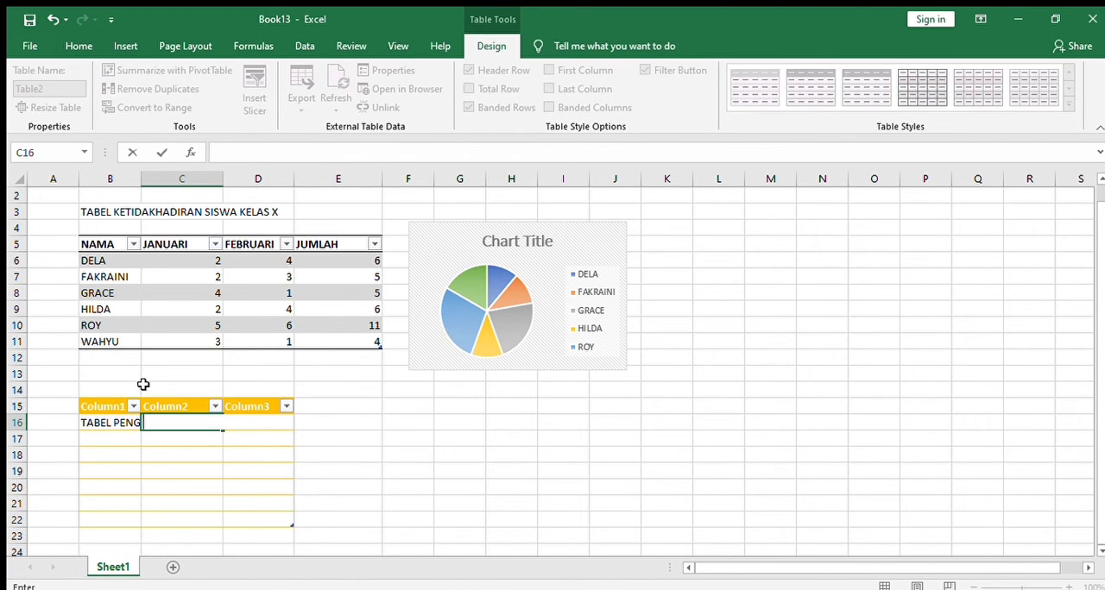
{"action": "left_click", "coordinate": [126, 421]}
{"action": "key", "text": "BackSpace"}
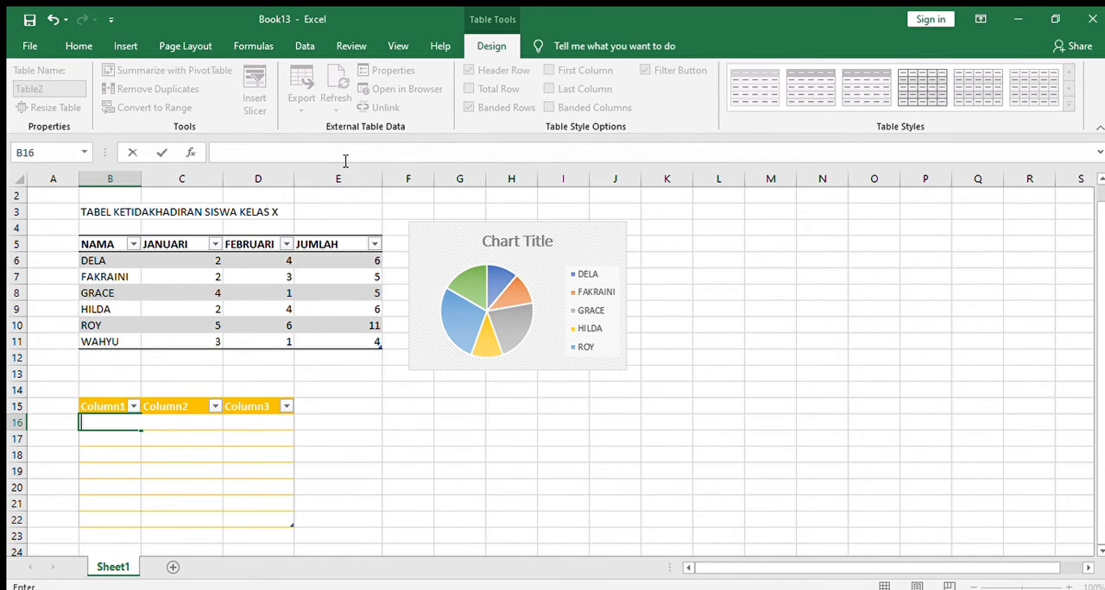
Enter the title TABEL PENURANGAN in cell C14 above the gold table
{"action": "left_click", "coordinate": [149, 388]}
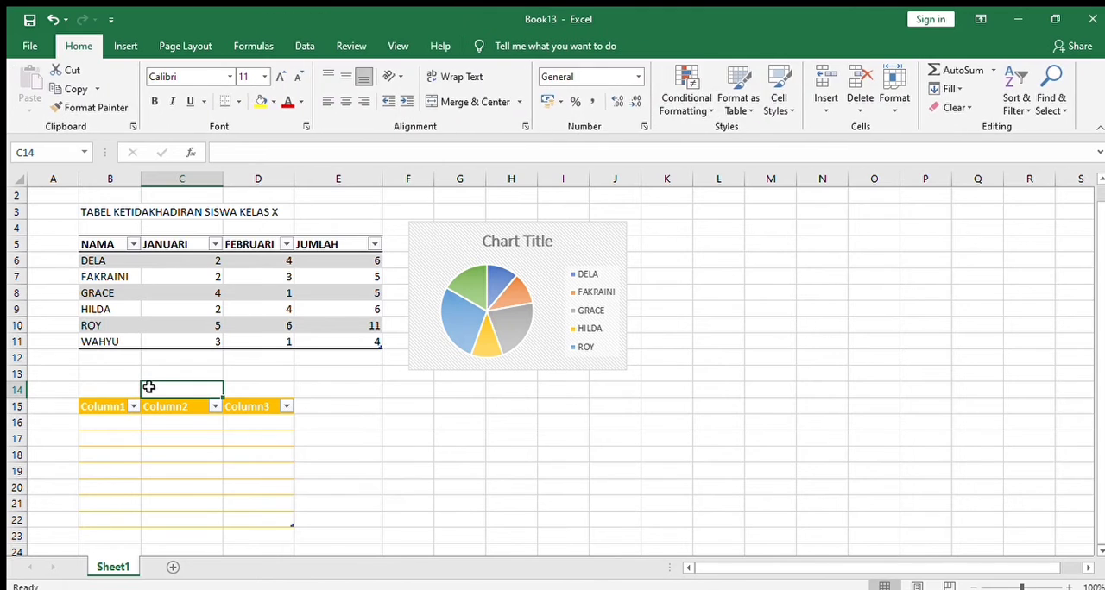
{"action": "type", "text": "TABEL PENURANGAN"}
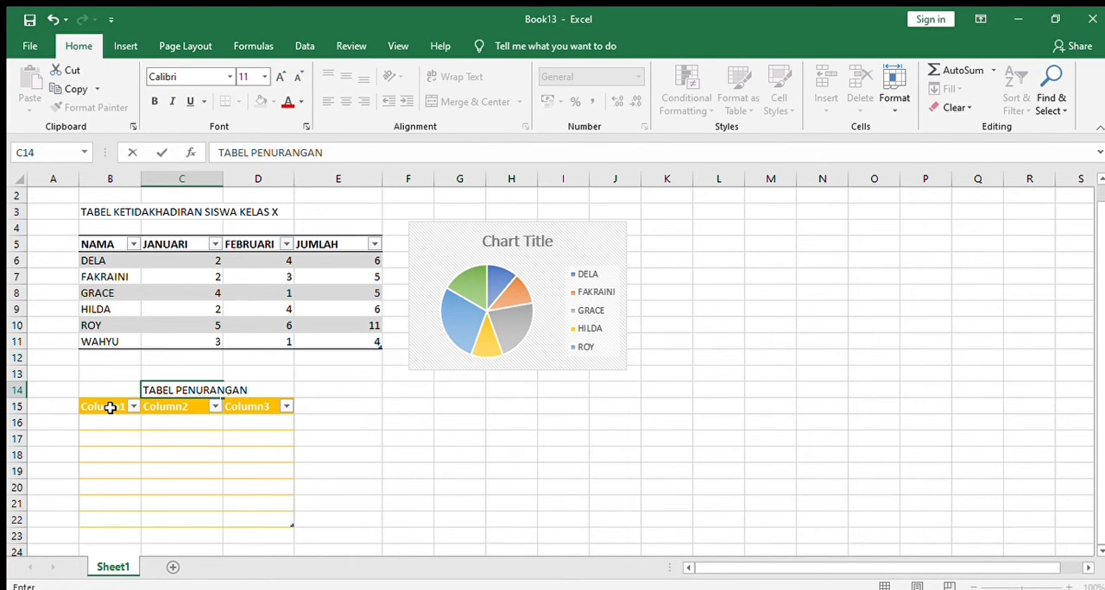
Set the gold table's column headers in B15:D15 to ANGKA, ANGKA2 and JUMLAH
{"action": "left_click", "coordinate": [111, 407]}
{"action": "type", "text": "AN"}
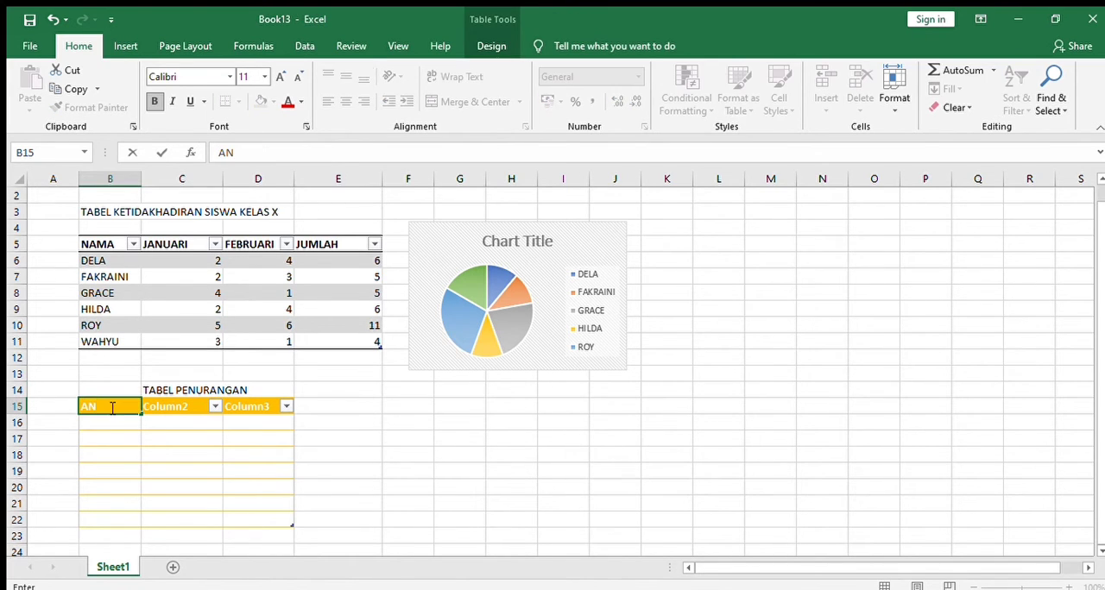
{"action": "type", "text": "GKA"}
{"action": "left_click", "coordinate": [161, 409]}
{"action": "type", "text": "ANGKA"}
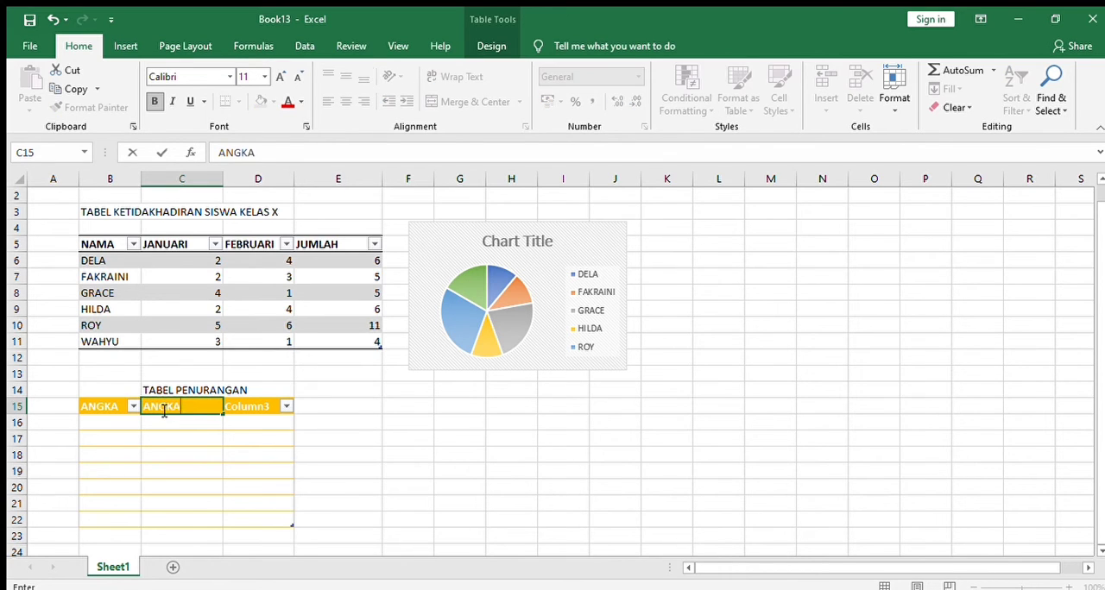
{"action": "type", "text": "2"}
{"action": "left_click", "coordinate": [251, 407]}
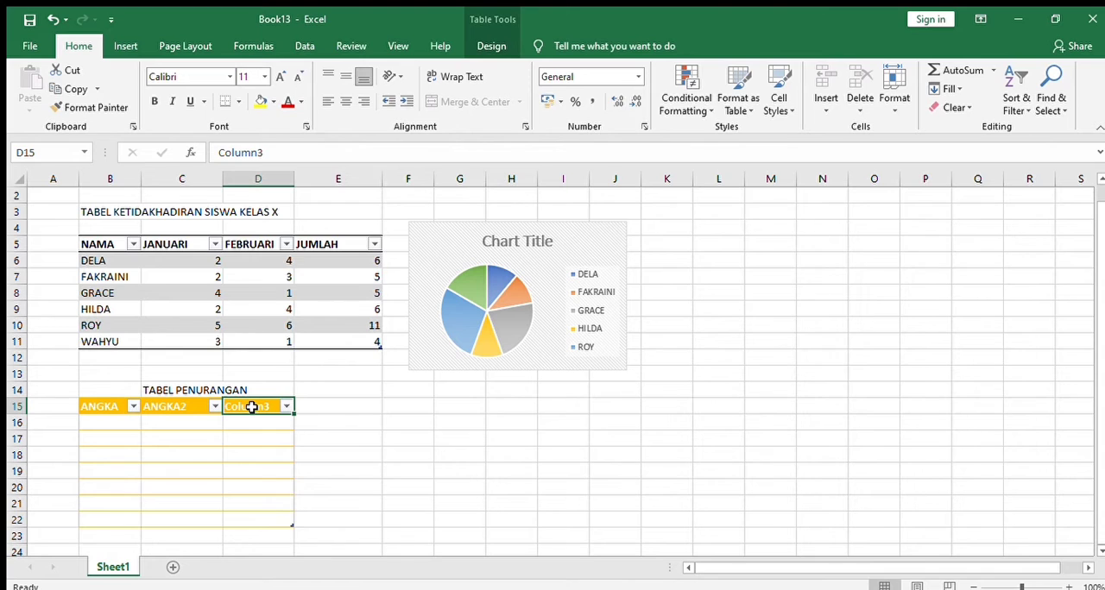
{"action": "type", "text": "JUMLAH"}
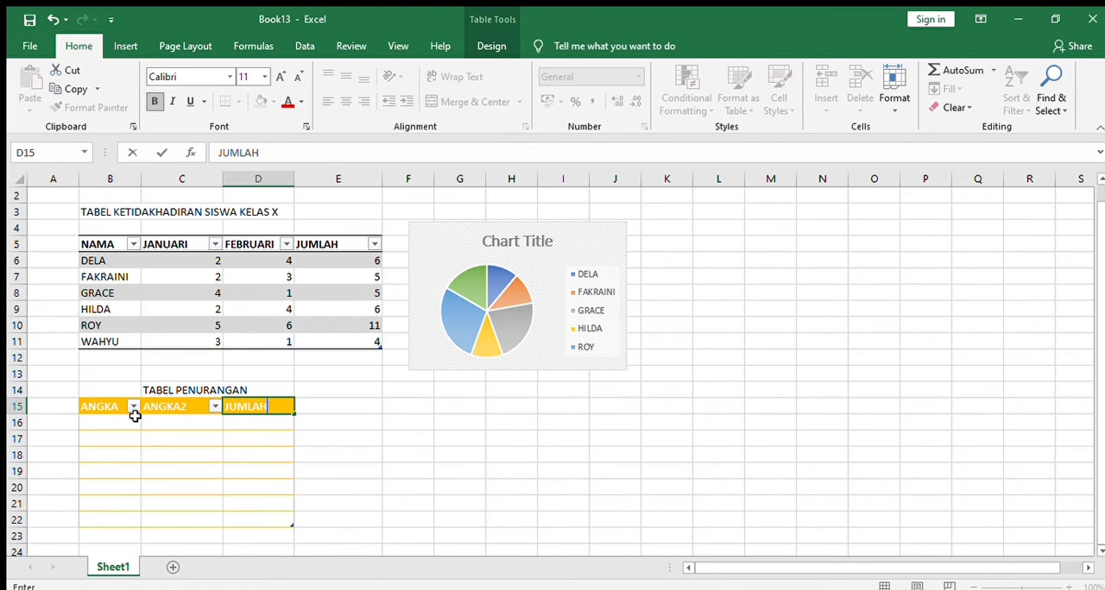
Fill ANGKA and ANGKA2 with 345 and 230 in row 16, and 110 and 200 in row 17
{"action": "left_click", "coordinate": [129, 420]}
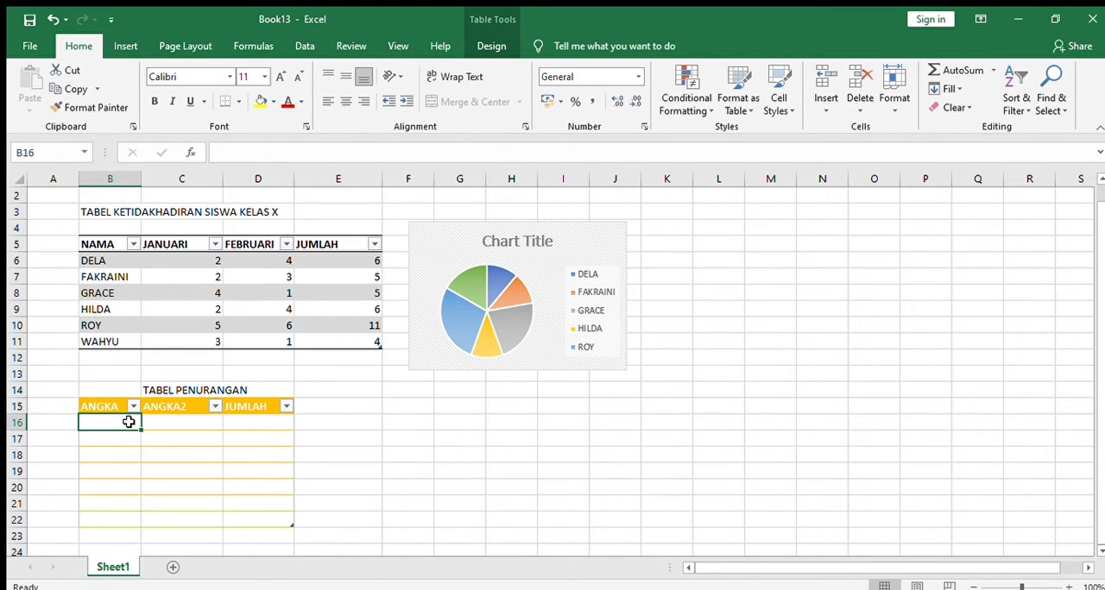
{"action": "type", "text": "345"}
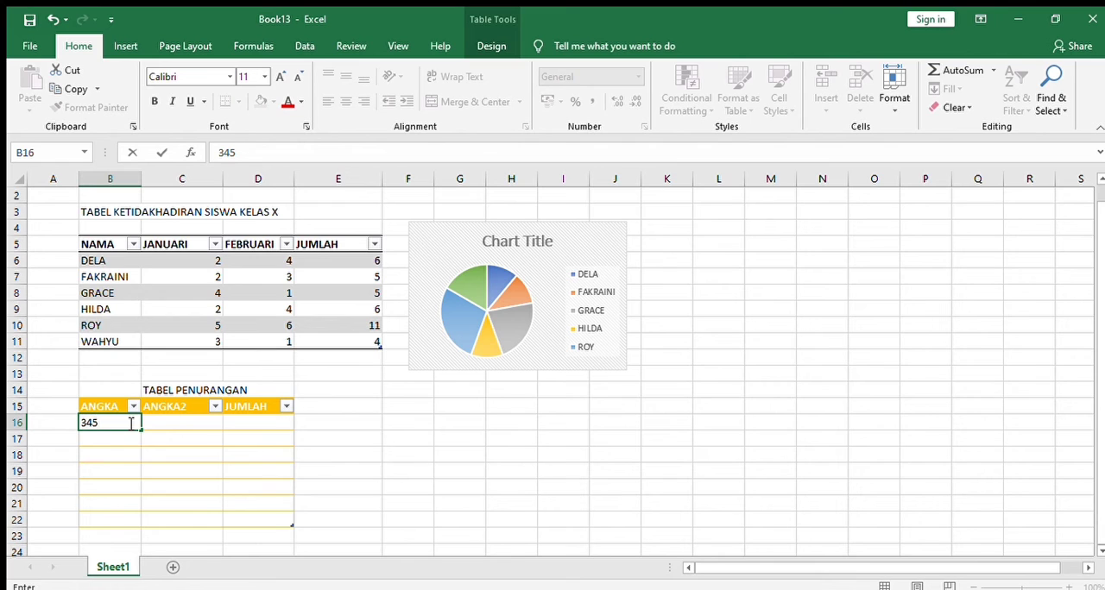
{"action": "left_click", "coordinate": [169, 423]}
{"action": "type", "text": "23"}
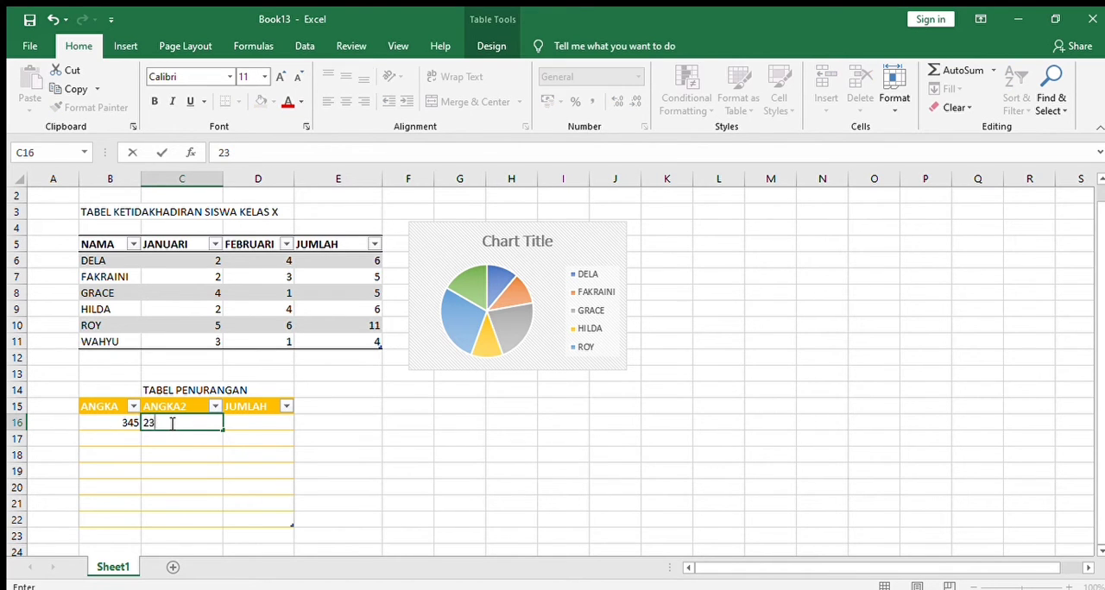
{"action": "type", "text": "0"}
{"action": "left_click", "coordinate": [129, 438]}
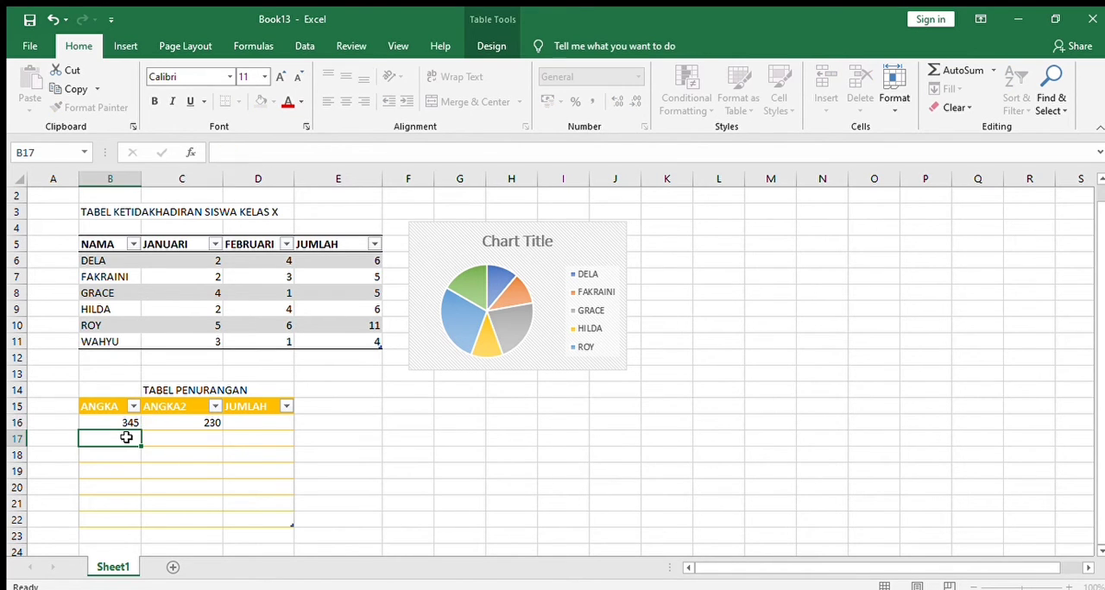
{"action": "type", "text": "110"}
{"action": "left_click", "coordinate": [170, 439]}
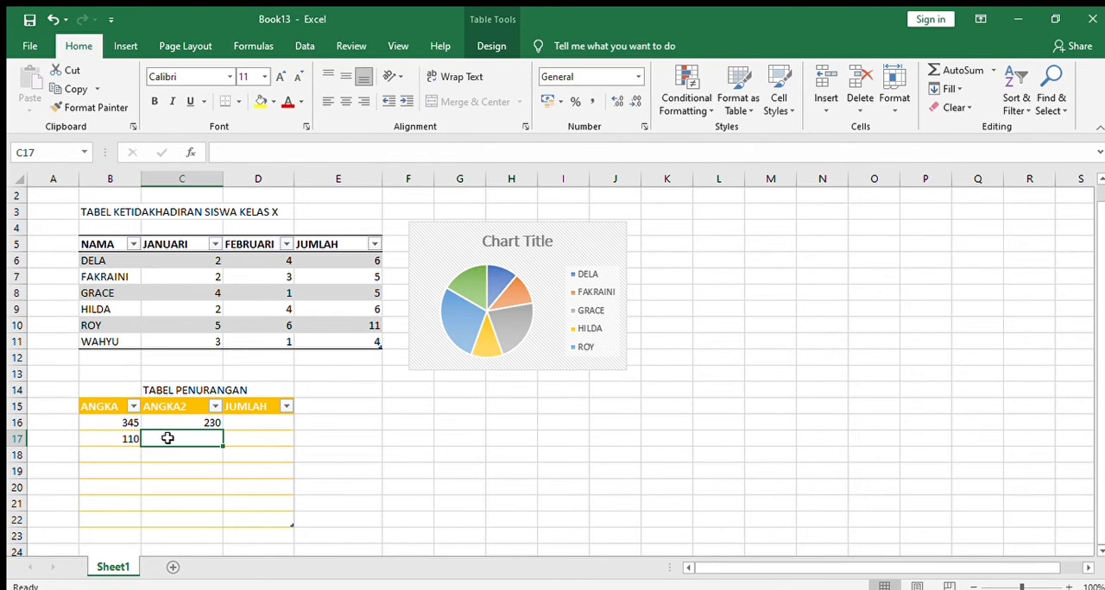
{"action": "type", "text": "200"}
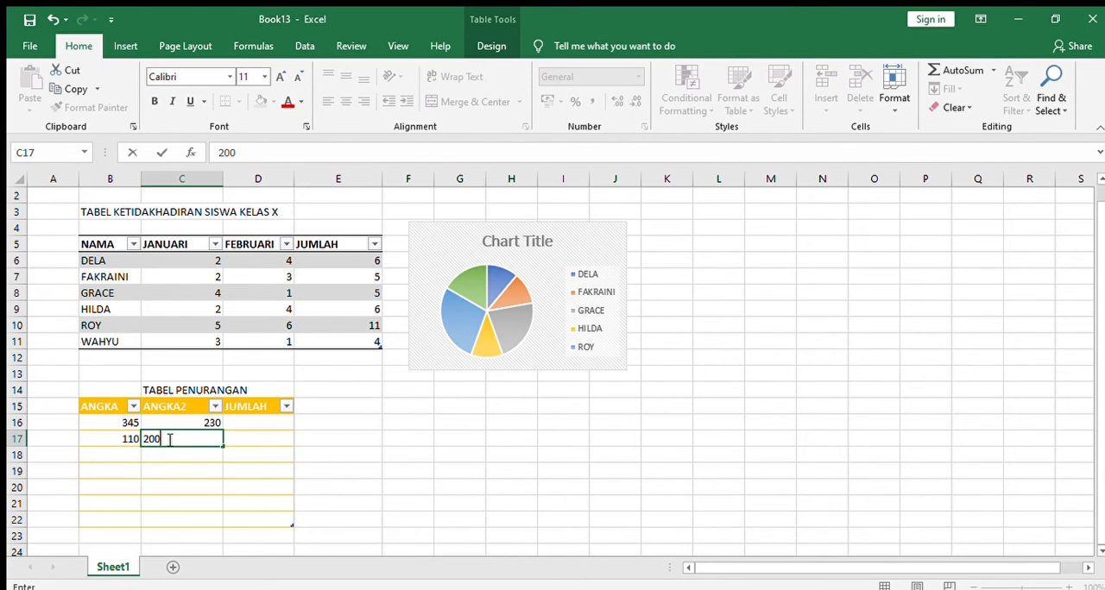
Fill ANGKA and ANGKA2 with 1110 and 200 in row 18, and 3000 and 599 in row 19
{"action": "left_click", "coordinate": [127, 454]}
{"action": "type", "text": "1110"}
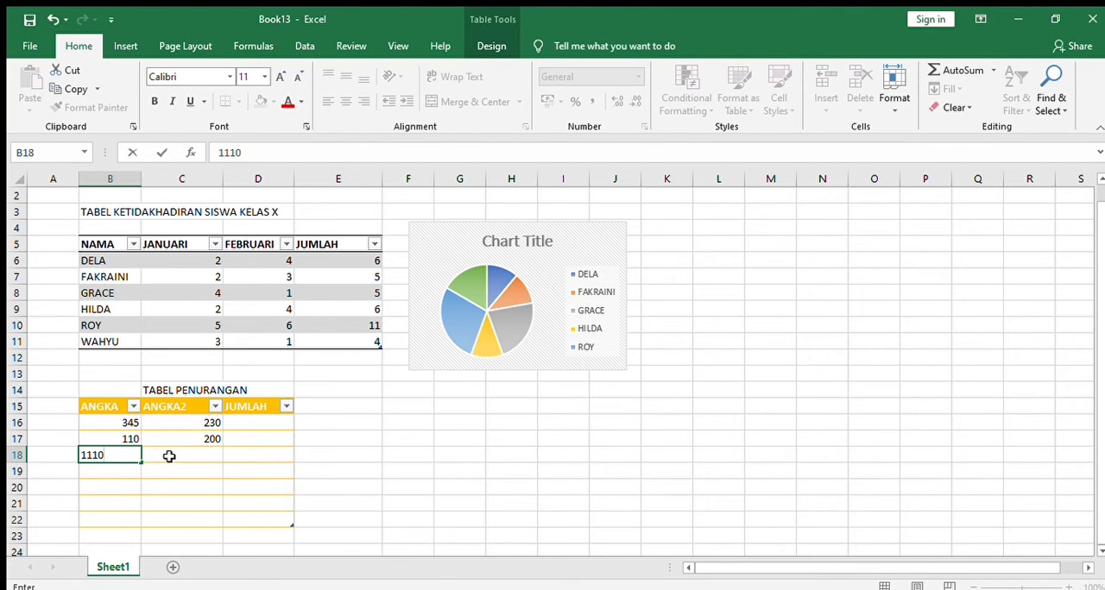
{"action": "left_click", "coordinate": [170, 455]}
{"action": "type", "text": "200"}
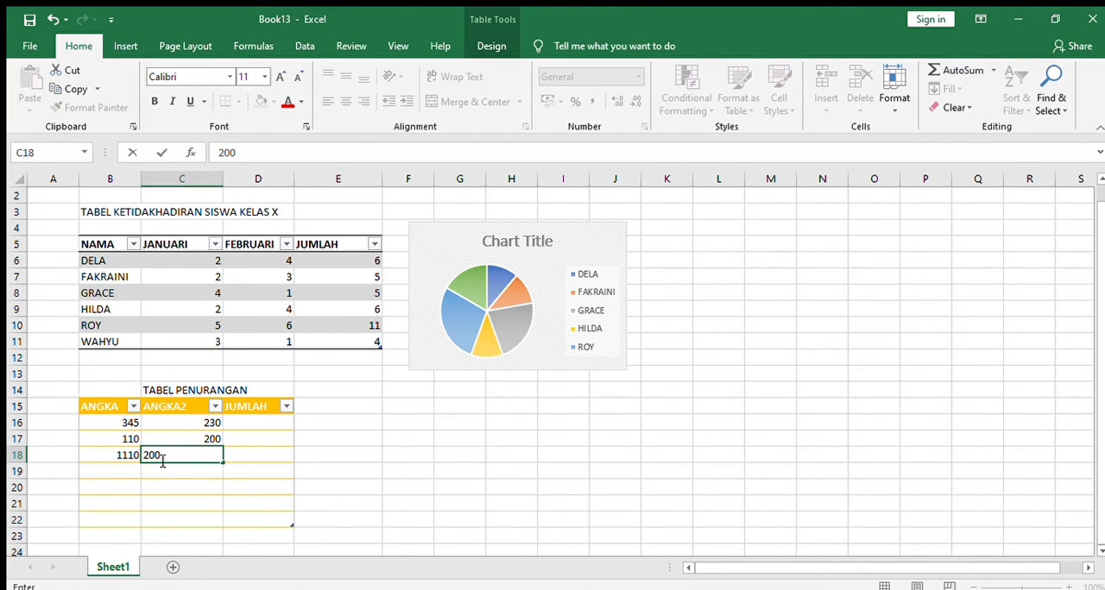
{"action": "left_click", "coordinate": [127, 470]}
{"action": "type", "text": "300"}
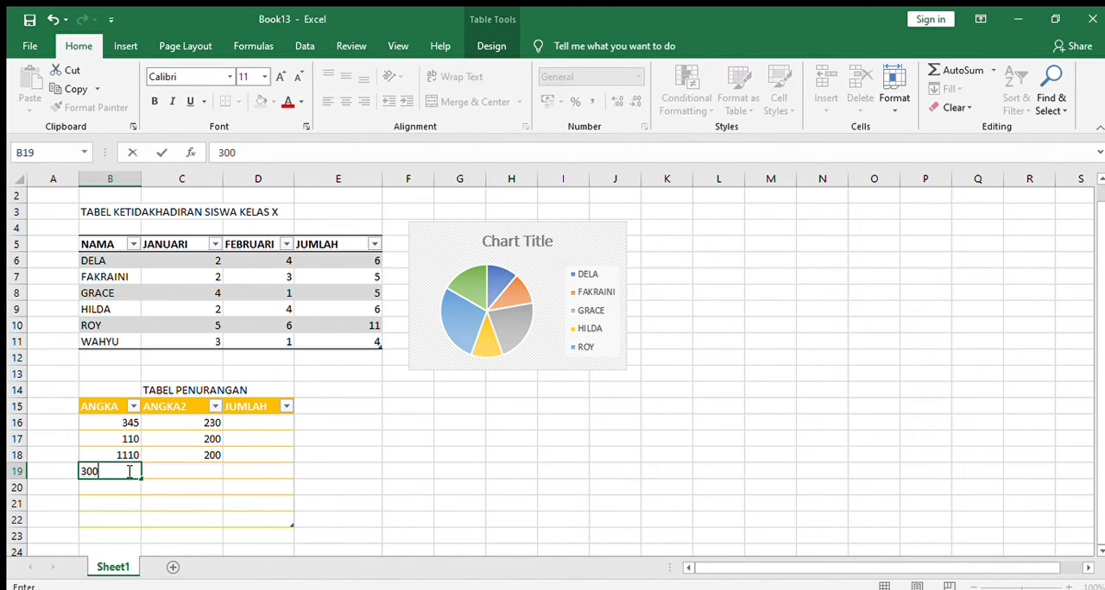
{"action": "type", "text": "0"}
{"action": "left_click", "coordinate": [173, 470]}
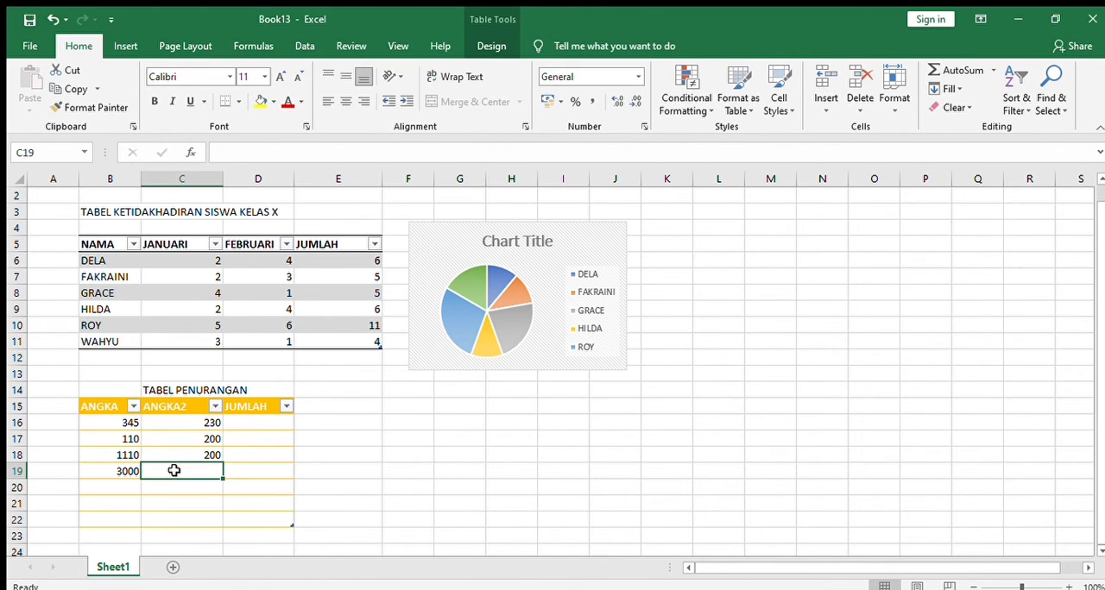
{"action": "type", "text": "5999"}
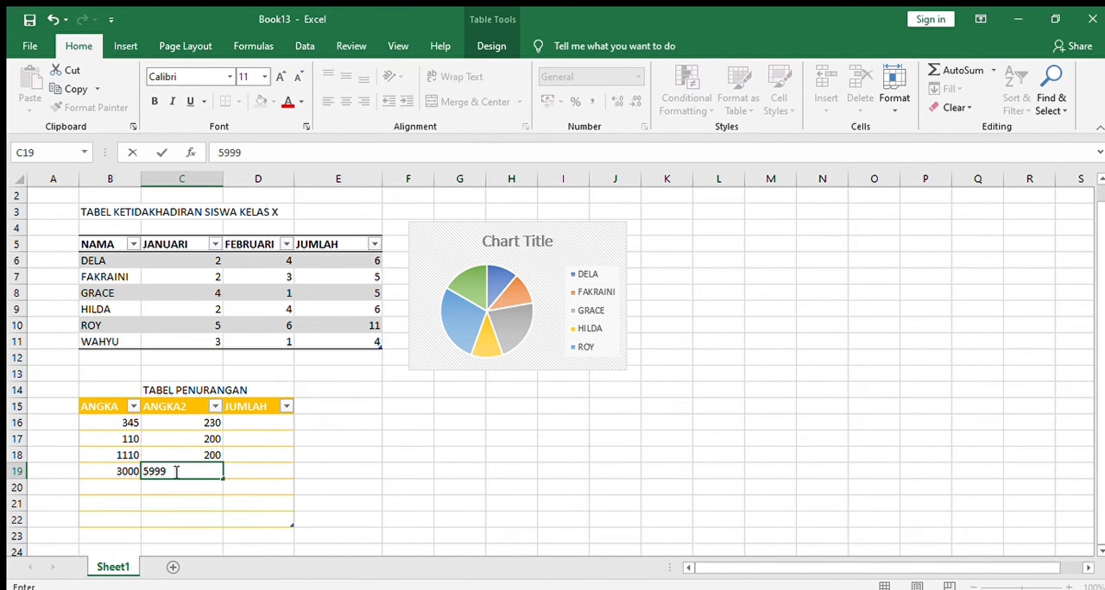
Fill ANGKA and ANGKA2 with 209 and 19 in row 20, 345 and 123 in row 21, and 123 and 23 in row 22
{"action": "left_click", "coordinate": [130, 488]}
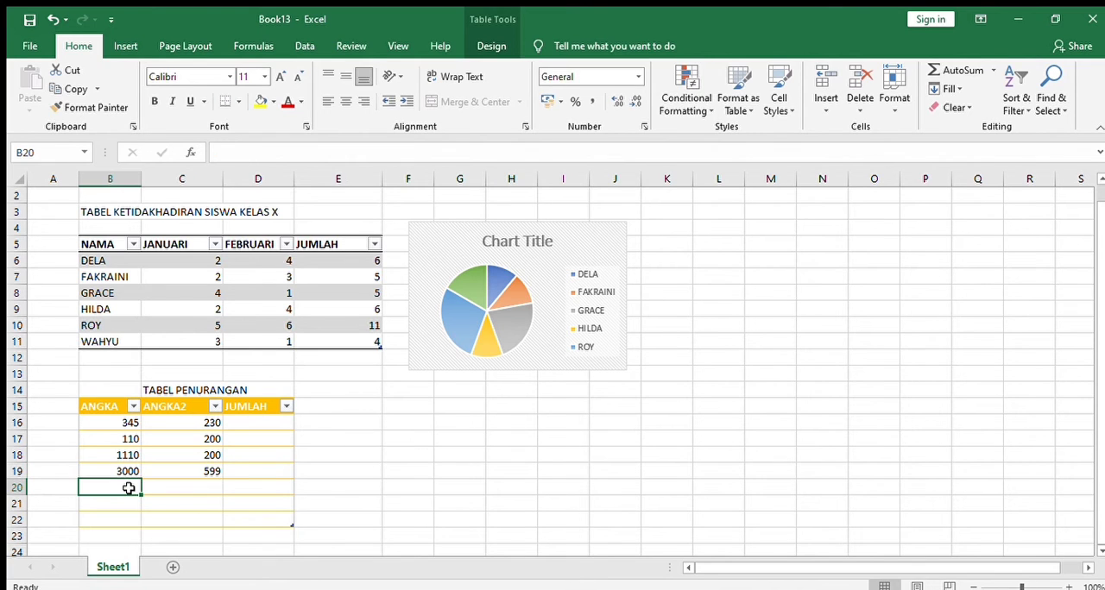
{"action": "type", "text": "209"}
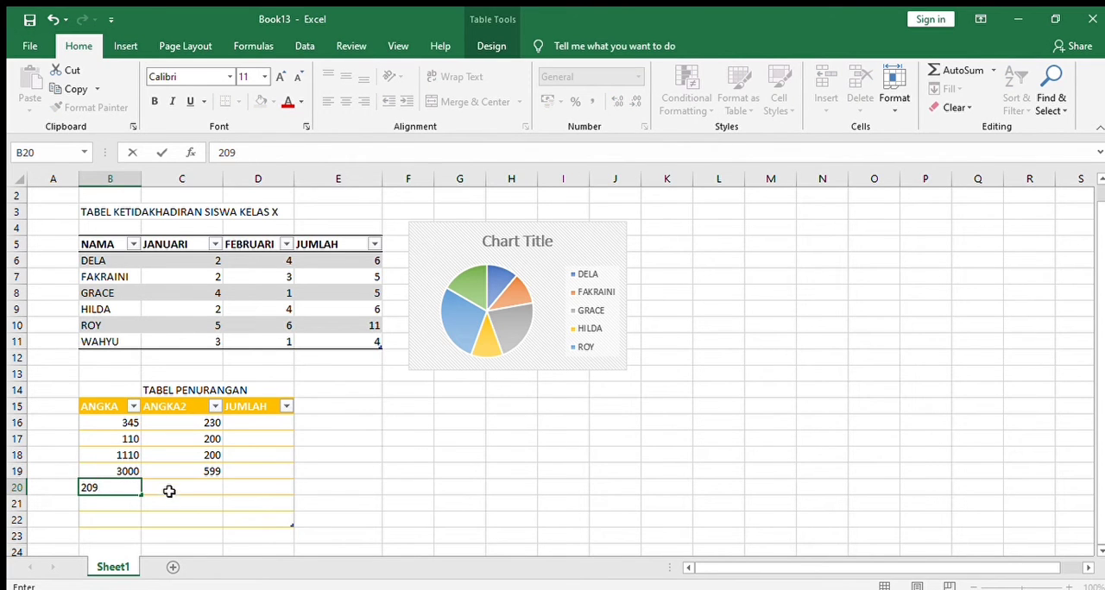
{"action": "left_click", "coordinate": [170, 489]}
{"action": "type", "text": "19"}
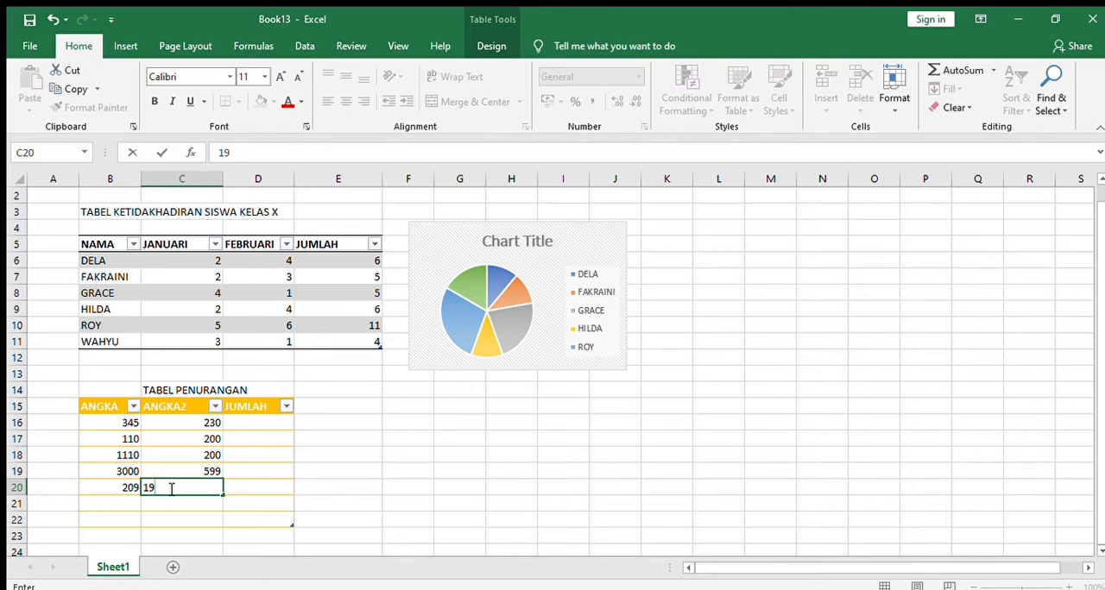
{"action": "left_click", "coordinate": [130, 505]}
{"action": "type", "text": "345"}
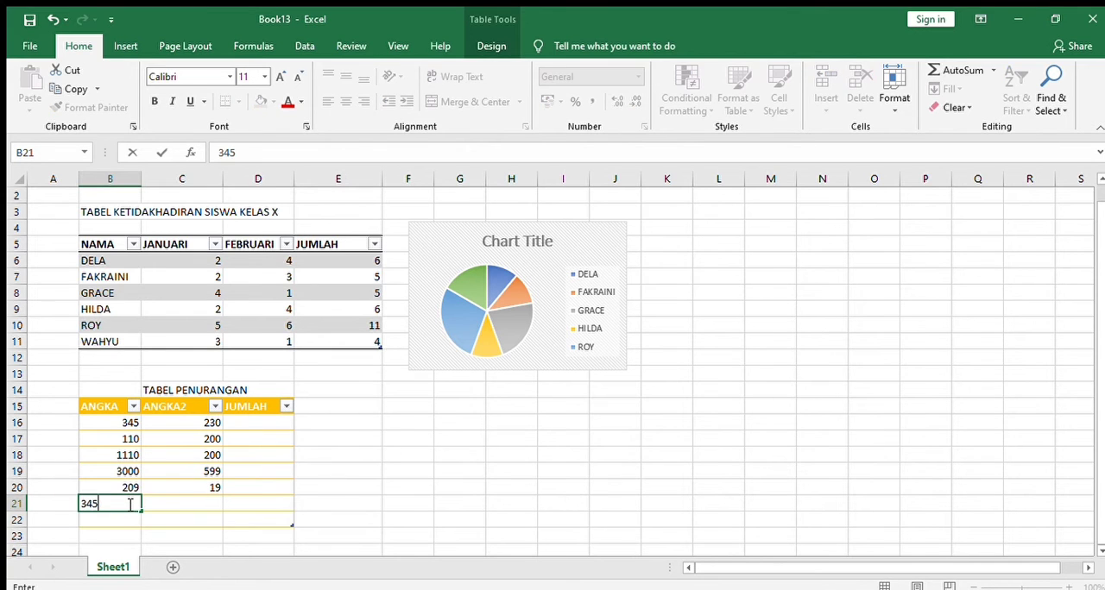
{"action": "left_click", "coordinate": [157, 505]}
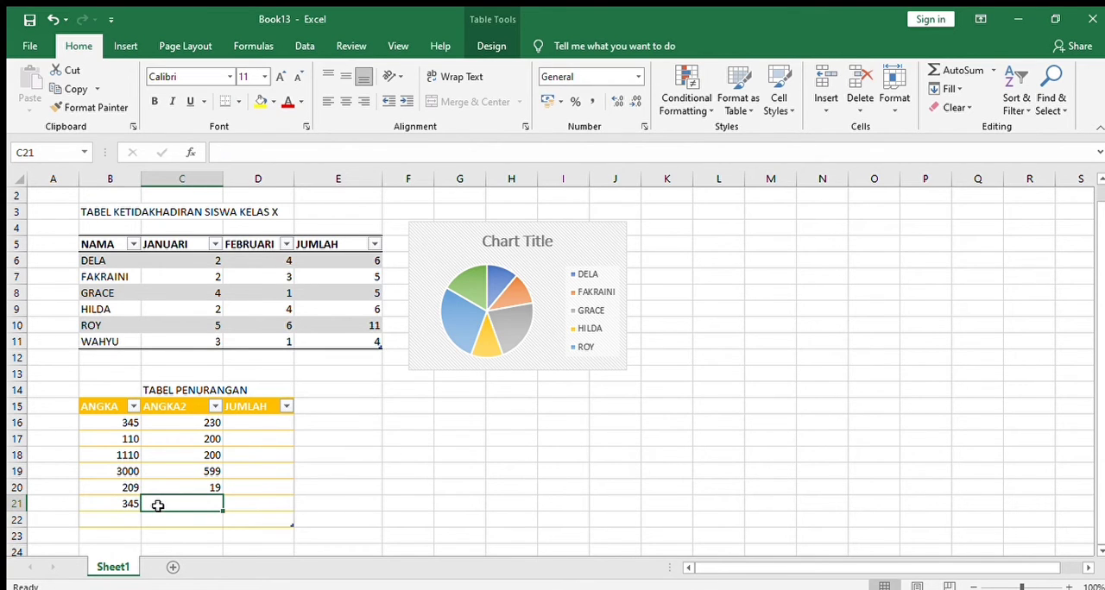
{"action": "type", "text": "123"}
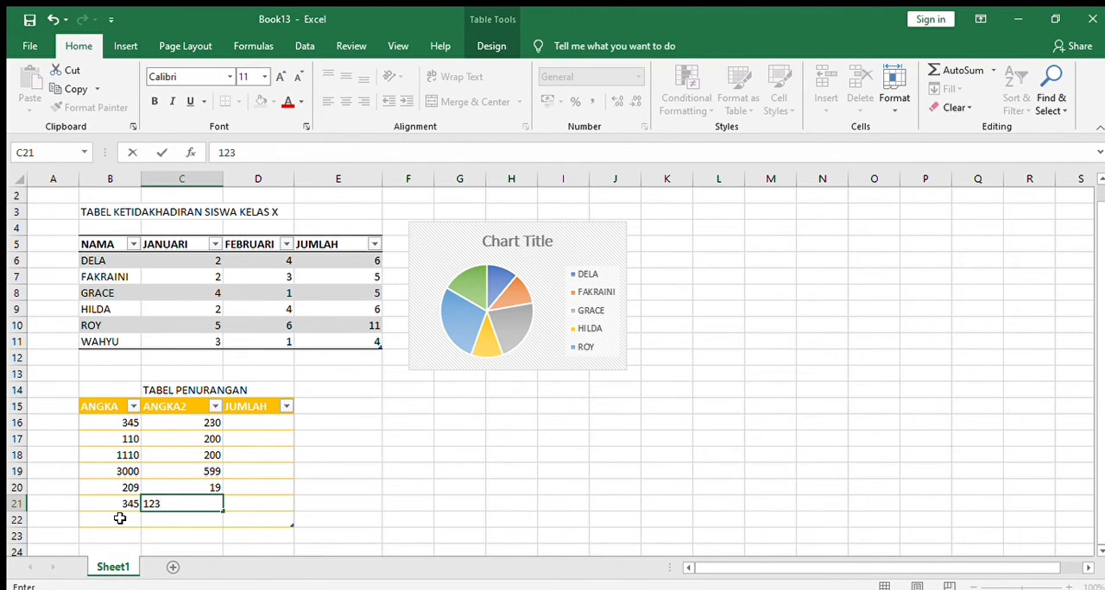
{"action": "left_click", "coordinate": [122, 520]}
{"action": "type", "text": "123"}
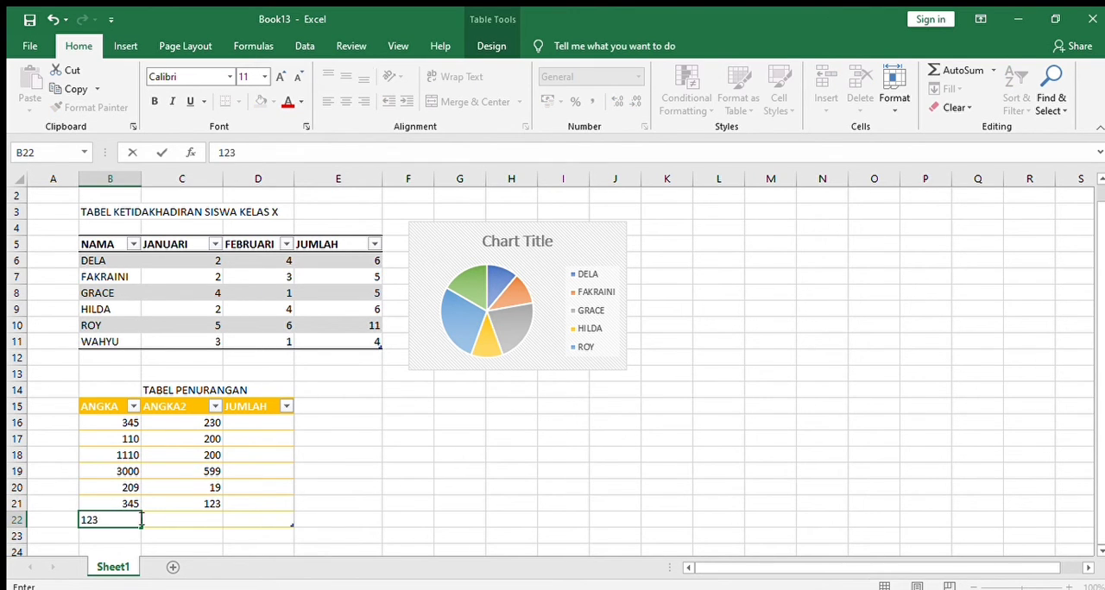
{"action": "left_click", "coordinate": [158, 520]}
{"action": "type", "text": "23"}
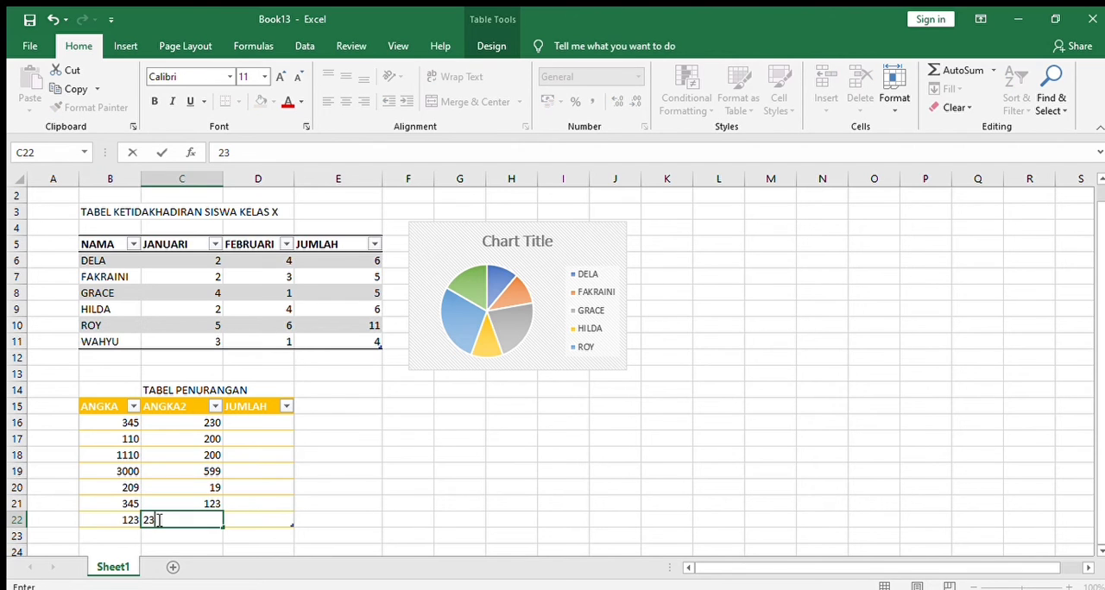
{"action": "left_click", "coordinate": [263, 420]}
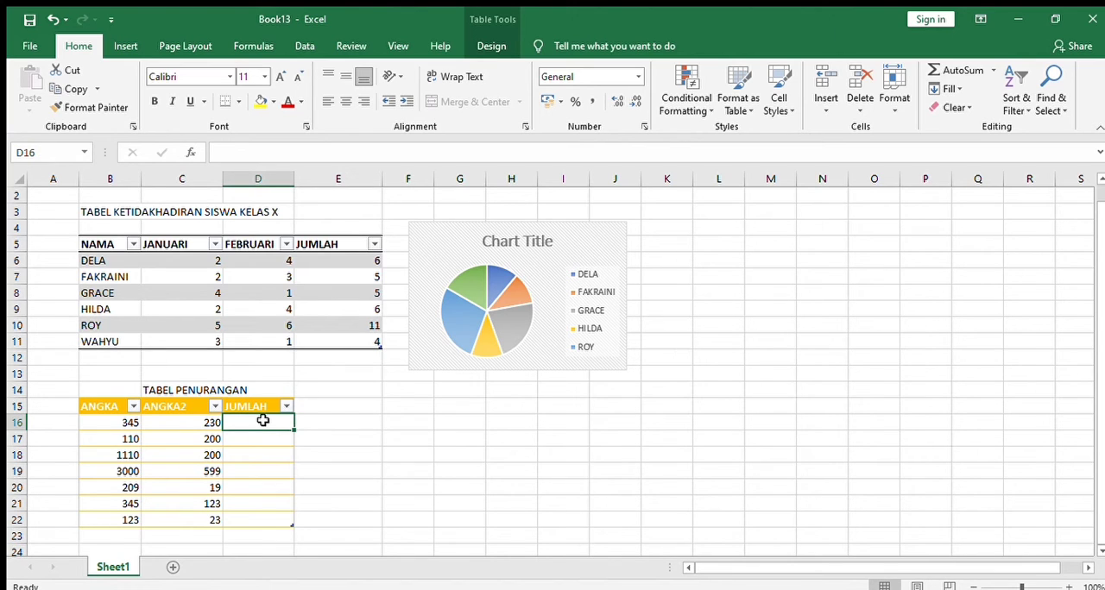
{"action": "type", "text": "="}
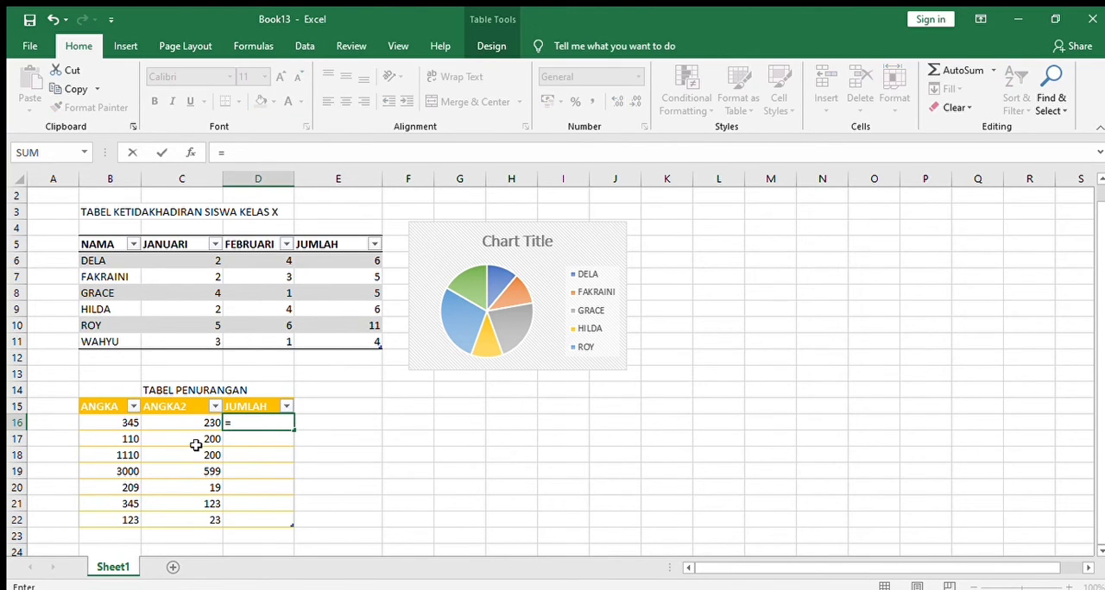
{"action": "left_click", "coordinate": [132, 424]}
{"action": "type", "text": "-[@ANGKA2"}
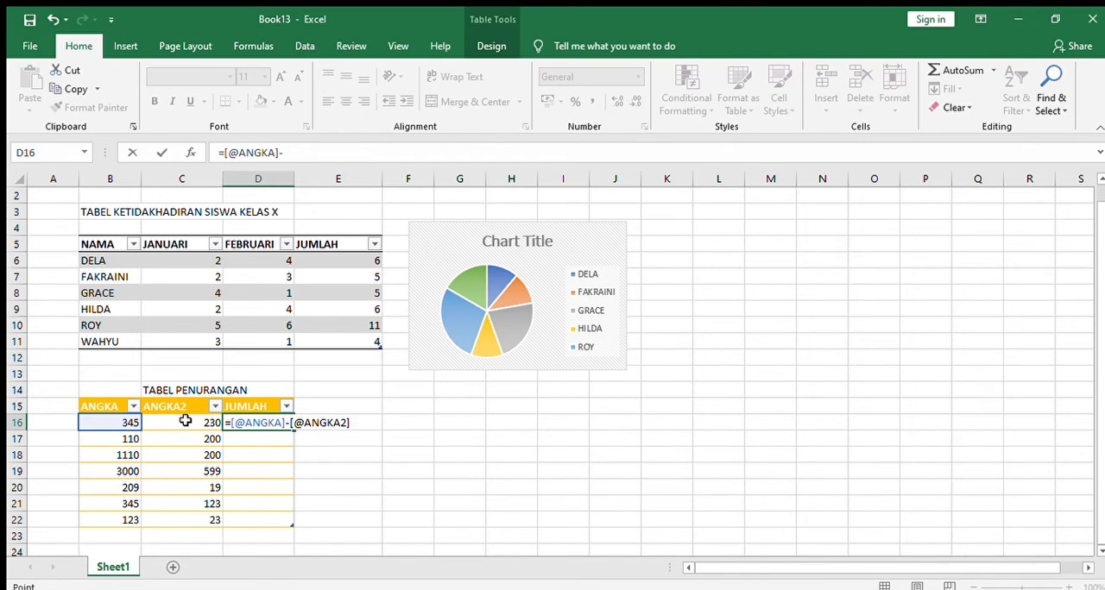
{"action": "left_click", "coordinate": [185, 421]}
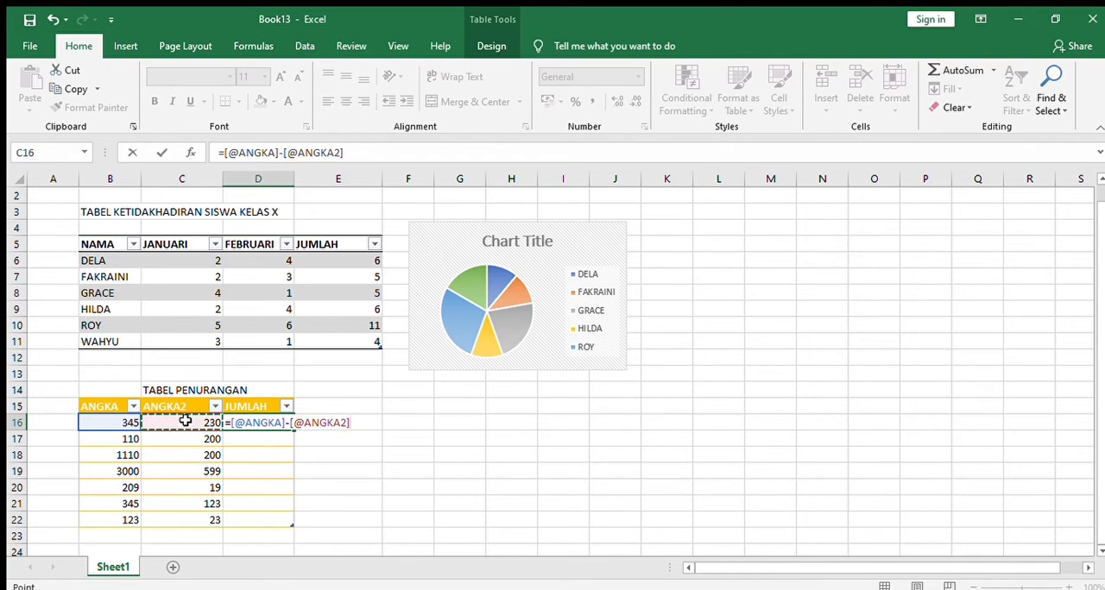
{"action": "key", "text": "Return"}
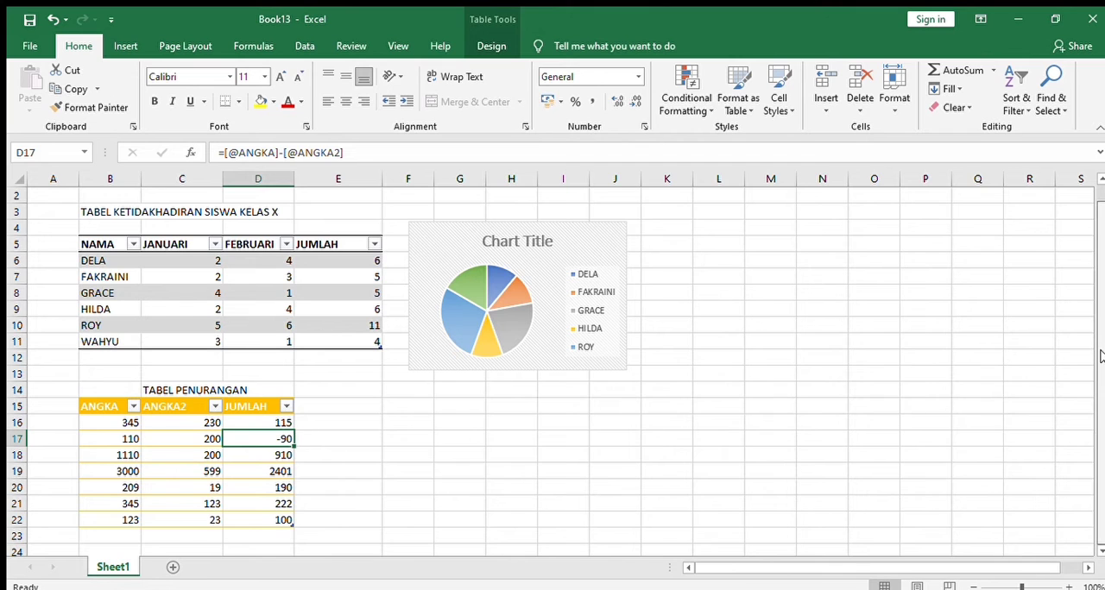
Format cell L4 as a green-styled table without existing headers and extend it across columns L to N
{"action": "mouse_move", "coordinate": [1101, 356]}
{"action": "left_mouse_down"}
{"action": "mouse_move", "coordinate": [1102, 327]}
{"action": "mouse_move", "coordinate": [1102, 349]}
{"action": "left_mouse_up"}
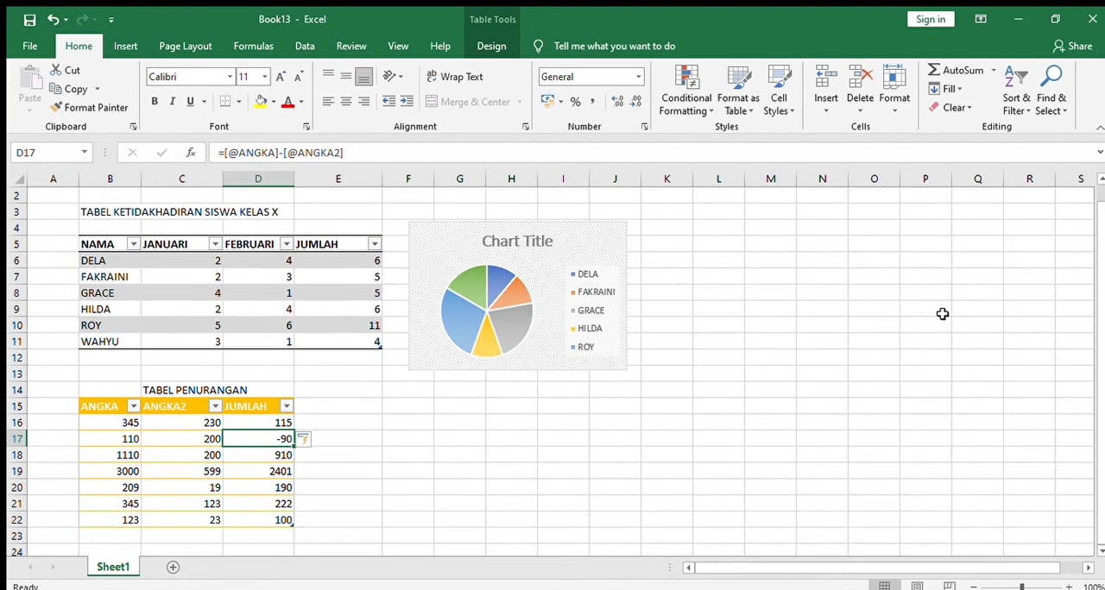
{"action": "scroll", "coordinate": [1102, 298], "scroll_direction": "up", "scroll_amount": 1}
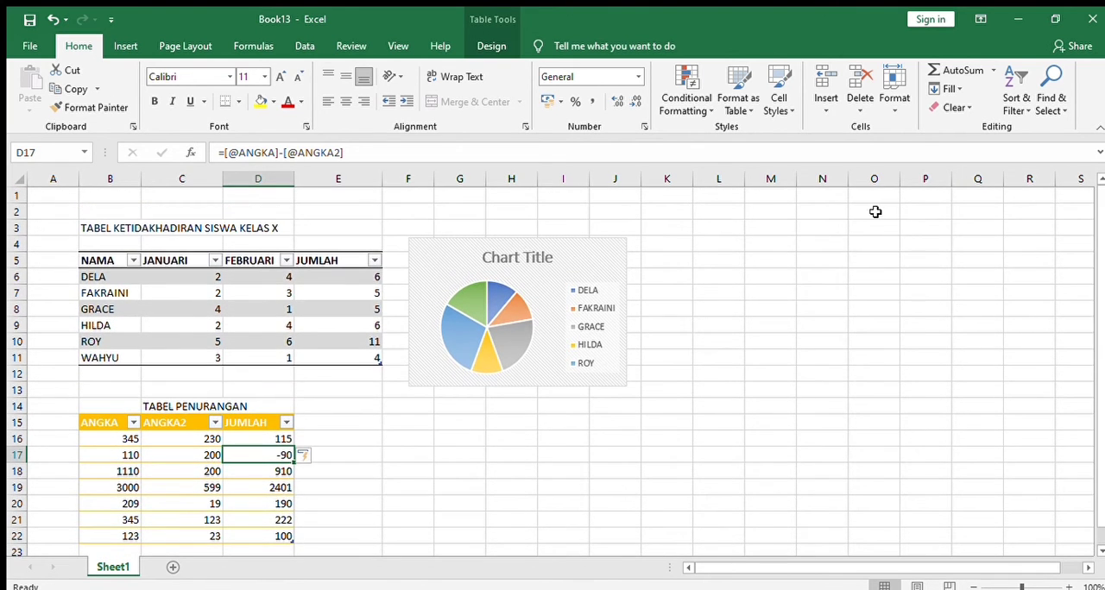
{"action": "left_click", "coordinate": [730, 224]}
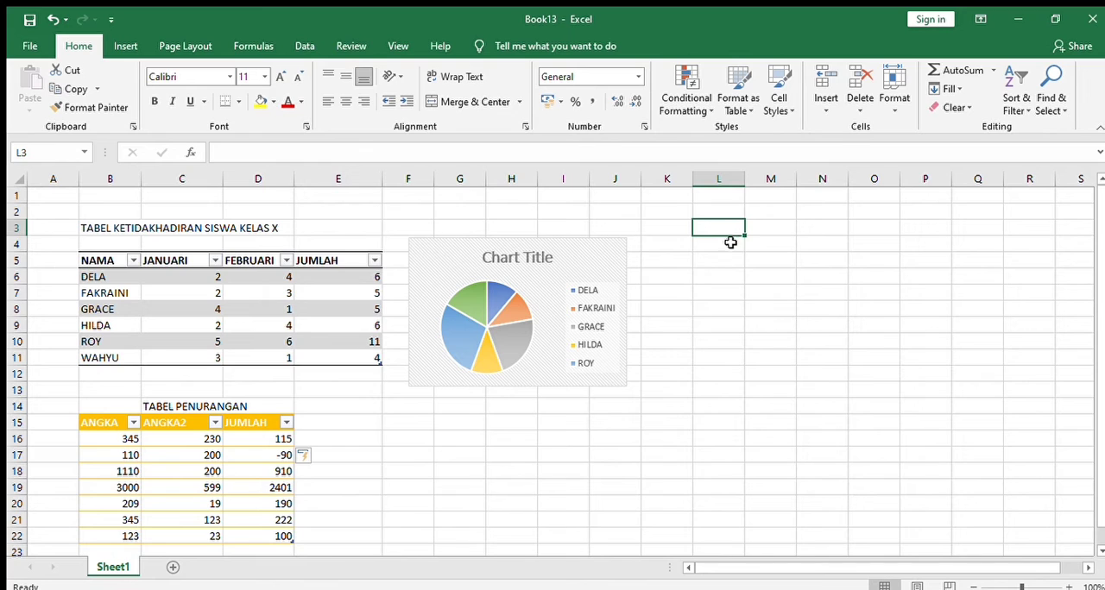
{"action": "left_click", "coordinate": [730, 242]}
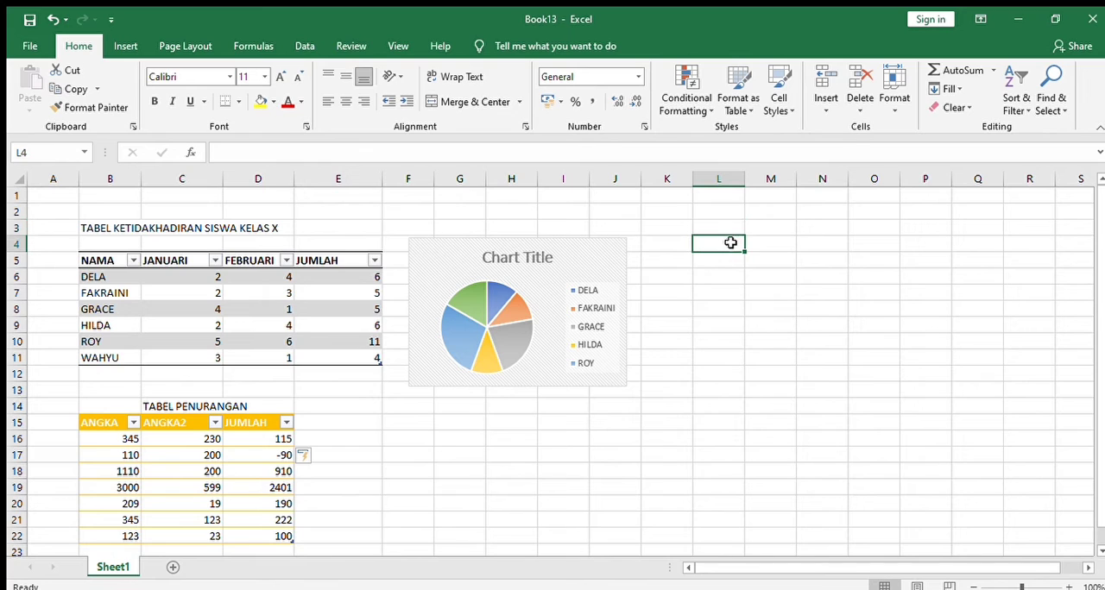
{"action": "left_click", "coordinate": [741, 105]}
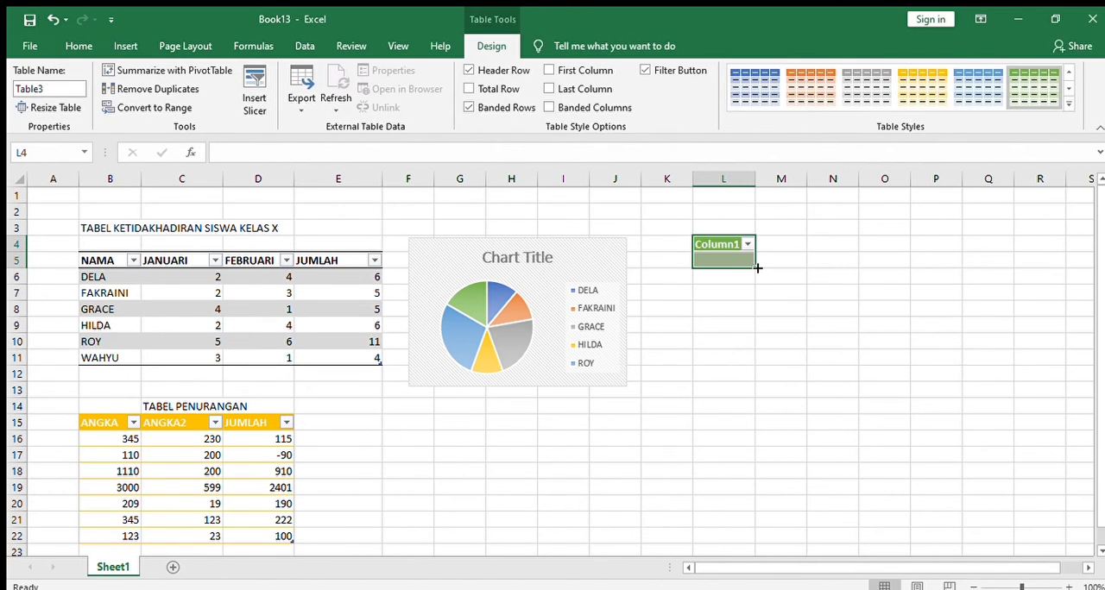
{"action": "mouse_move", "coordinate": [756, 268]}
{"action": "left_mouse_down"}
{"action": "mouse_move", "coordinate": [861, 263]}
{"action": "mouse_move", "coordinate": [867, 400]}
{"action": "mouse_move", "coordinate": [855, 365]}
{"action": "left_mouse_up"}
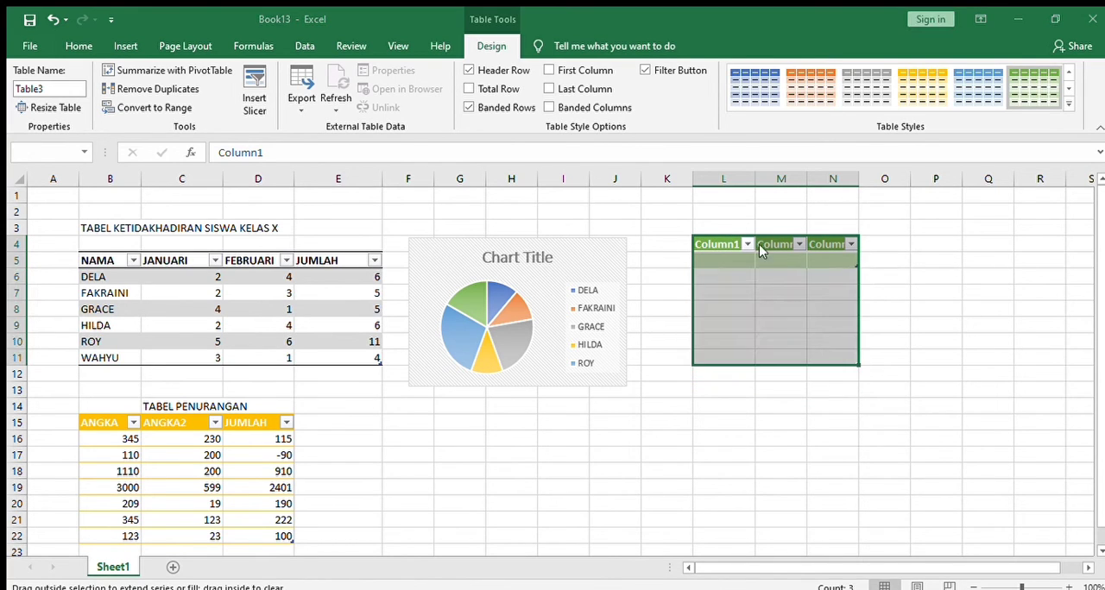
{"action": "left_click", "coordinate": [545, 355]}
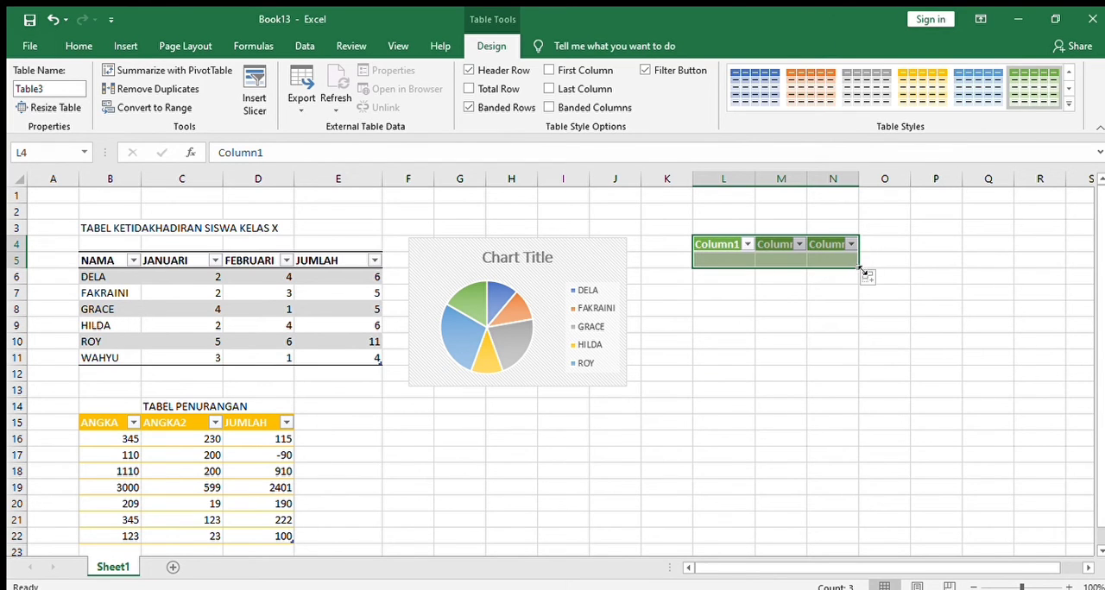
Extend the green table down to row 10 and enter ANGKA as the header in cells L4 and M4
{"action": "left_click_drag", "start_coordinate": [861, 291], "coordinate": [854, 347]}
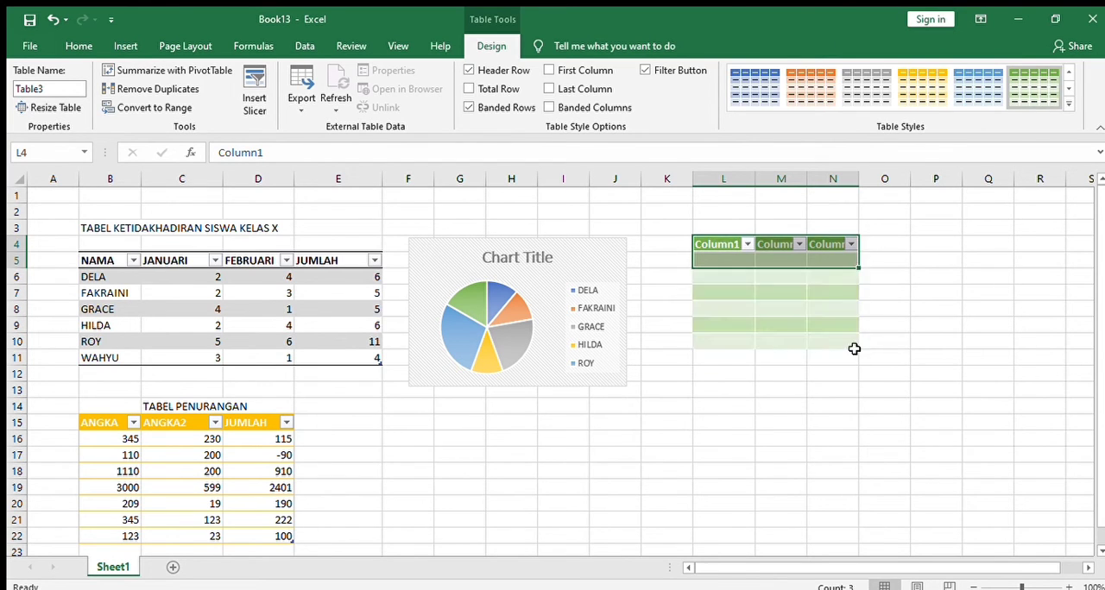
{"action": "left_click", "coordinate": [724, 245]}
{"action": "key", "text": "BackSpace"}
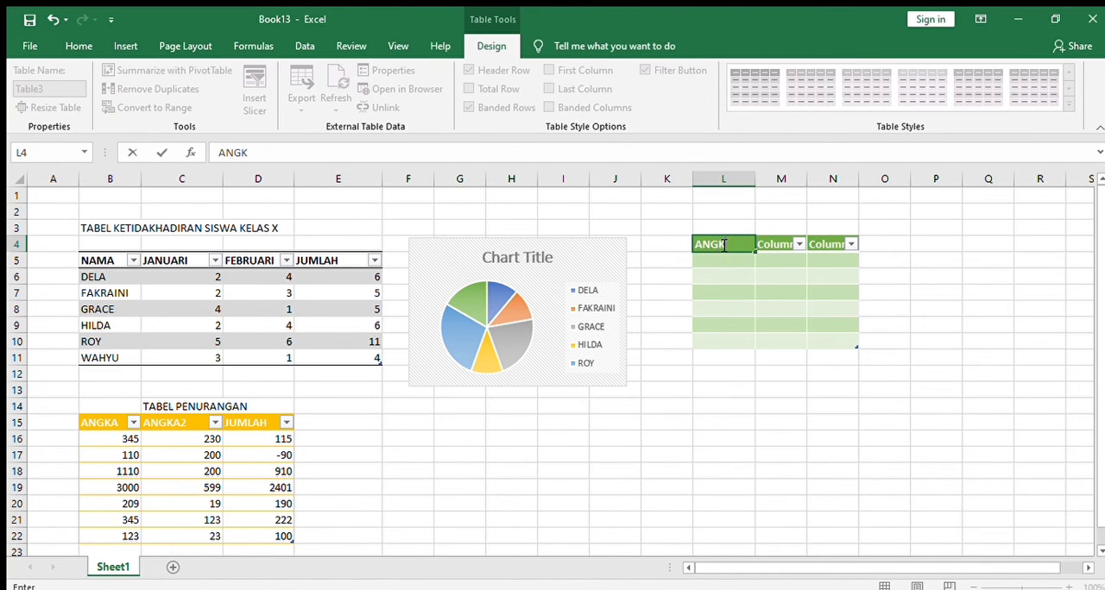
{"action": "type", "text": "ANGKA"}
{"action": "left_click", "coordinate": [777, 245]}
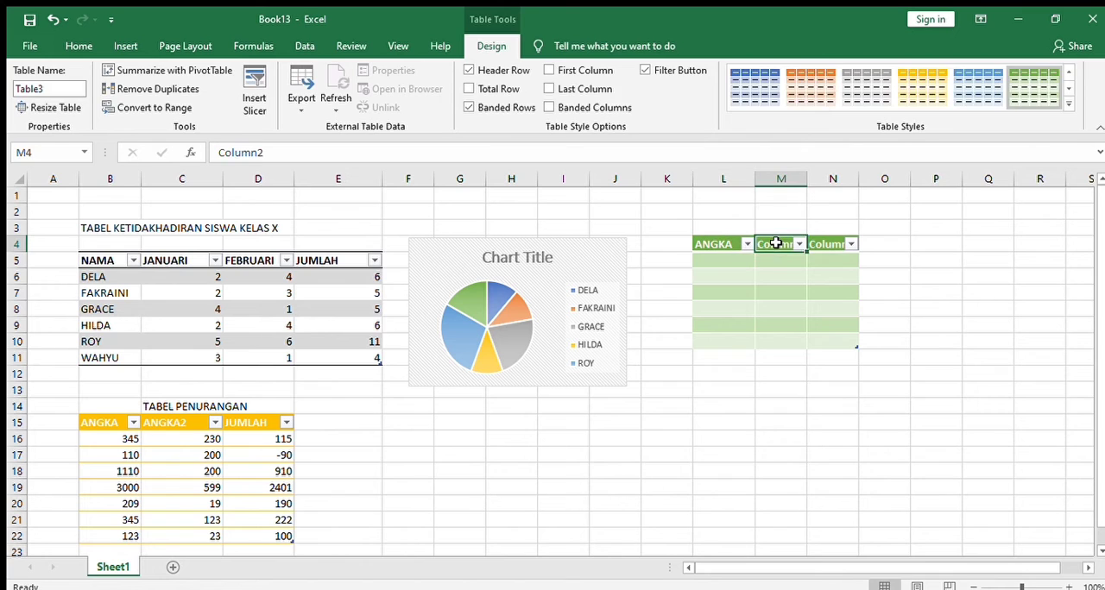
{"action": "type", "text": "ANGKA"}
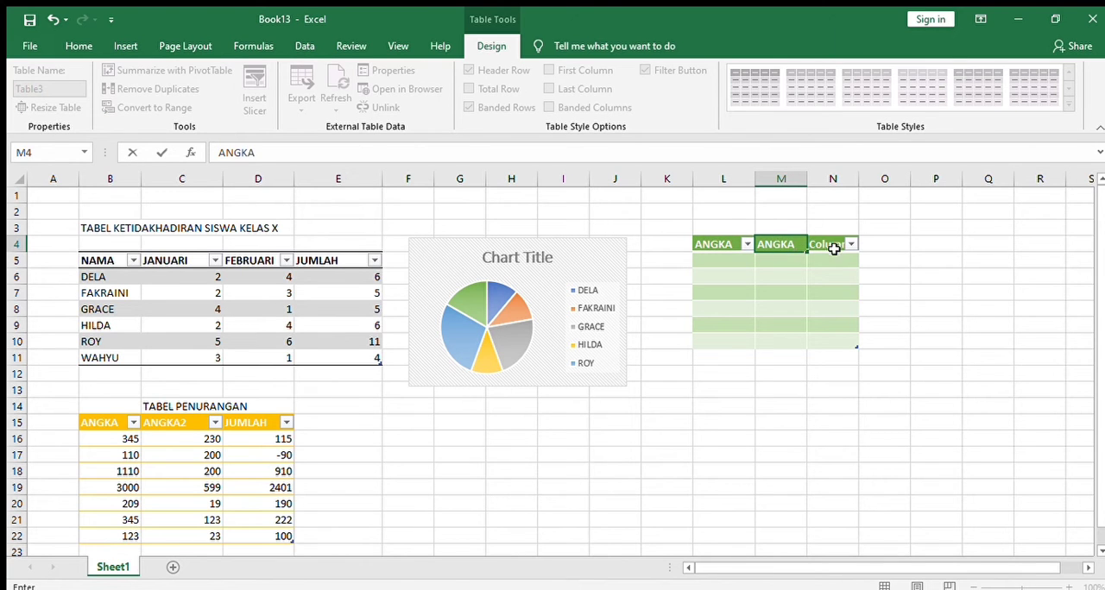
Extend the green table to column O and enter the headers ANGKA in N4 and JUMLAH in O4
{"action": "left_click", "coordinate": [830, 244]}
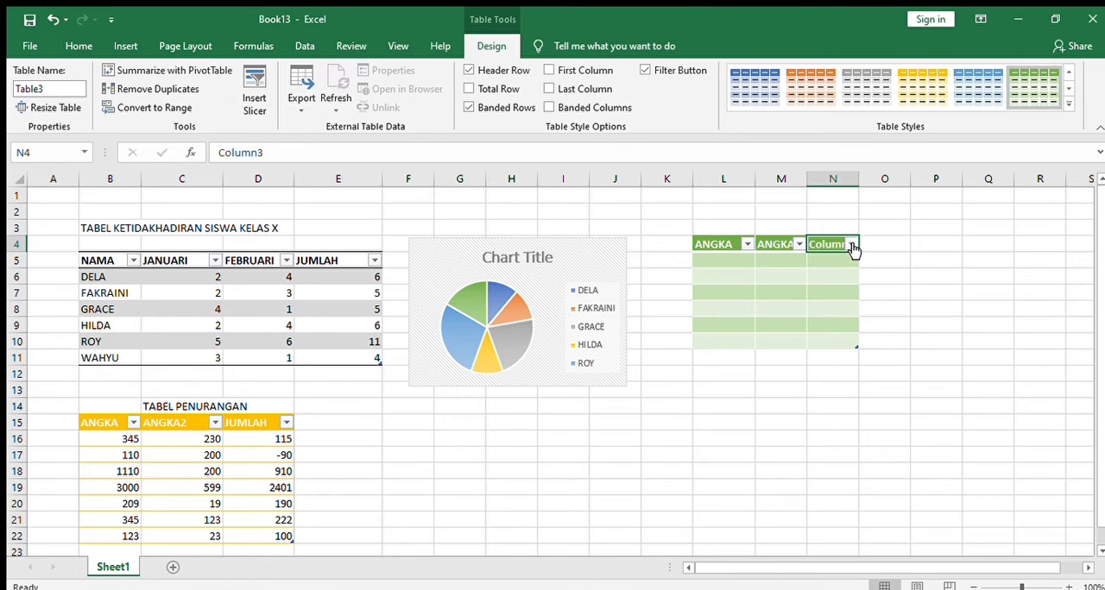
{"action": "left_click_drag", "start_coordinate": [861, 250], "coordinate": [882, 257]}
{"action": "left_click", "coordinate": [831, 244]}
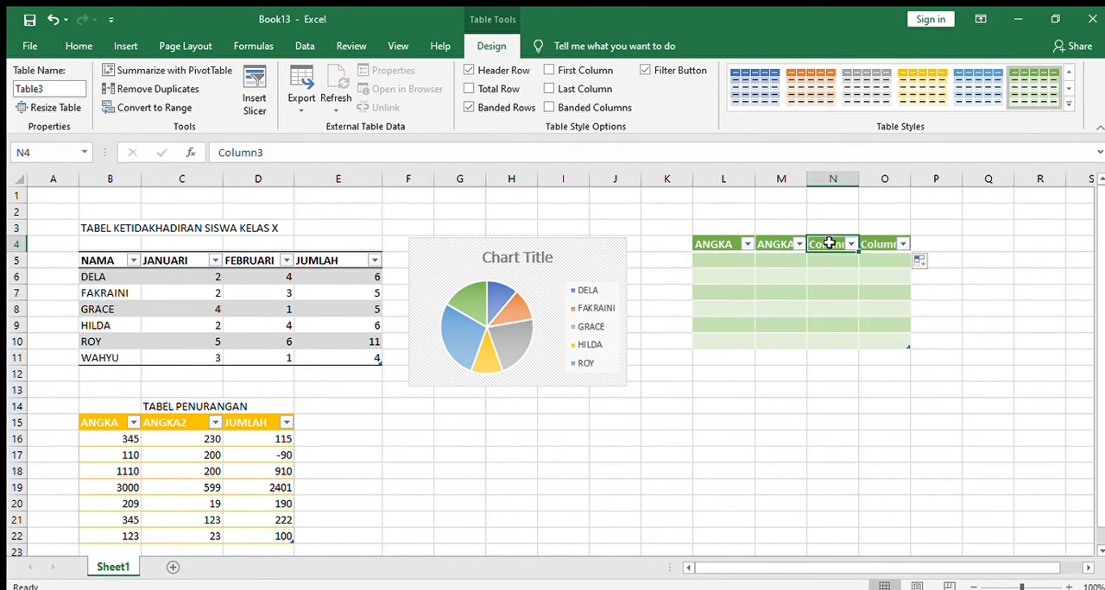
{"action": "key", "text": "BackSpace"}
{"action": "type", "text": "ANG"}
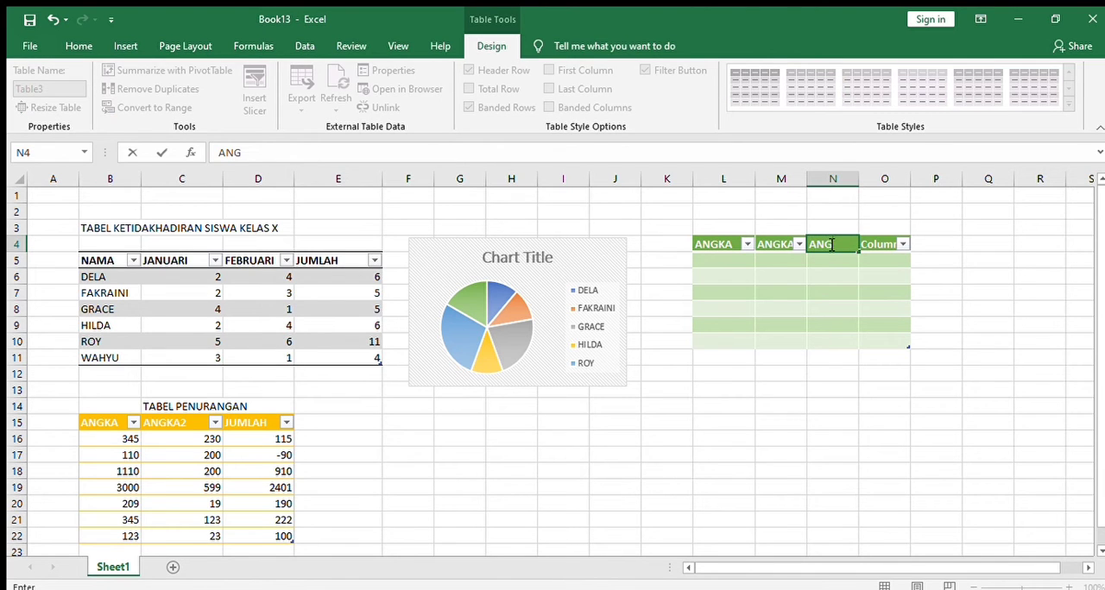
{"action": "type", "text": "KA"}
{"action": "left_click", "coordinate": [885, 244]}
{"action": "type", "text": "JUMLAH"}
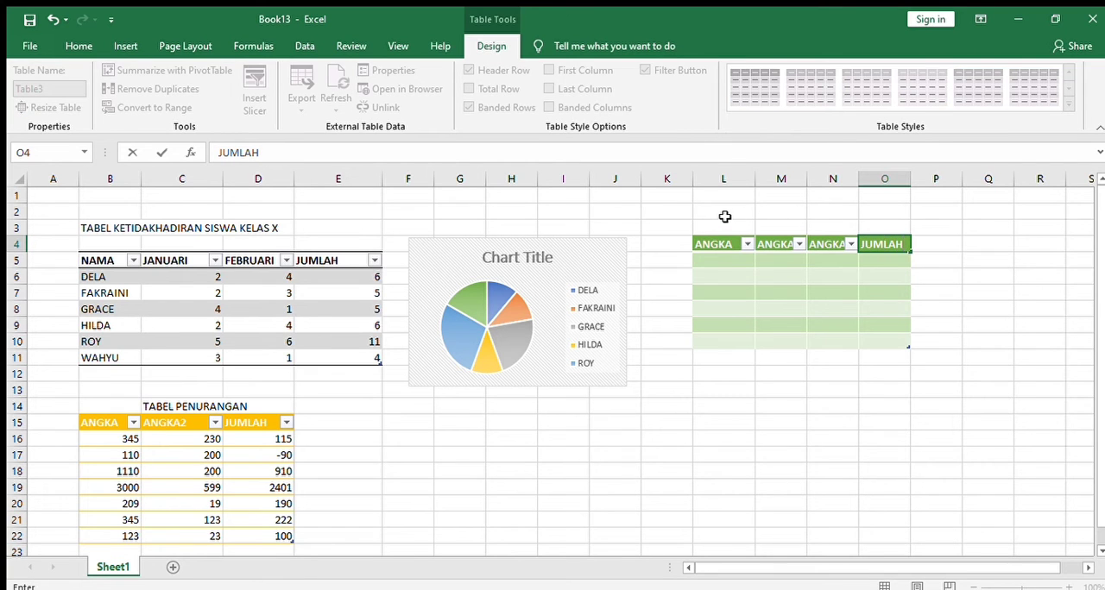
Enter the title TABEL PEMBAGIAN in cell L2 above the green table
{"action": "left_click", "coordinate": [726, 212]}
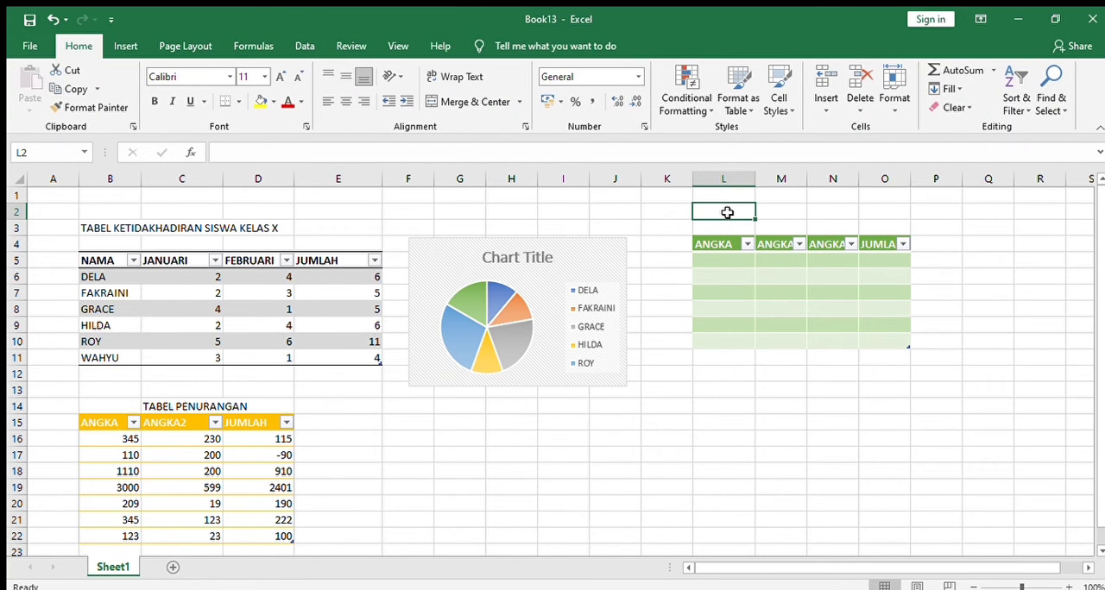
{"action": "type", "text": "TAB"}
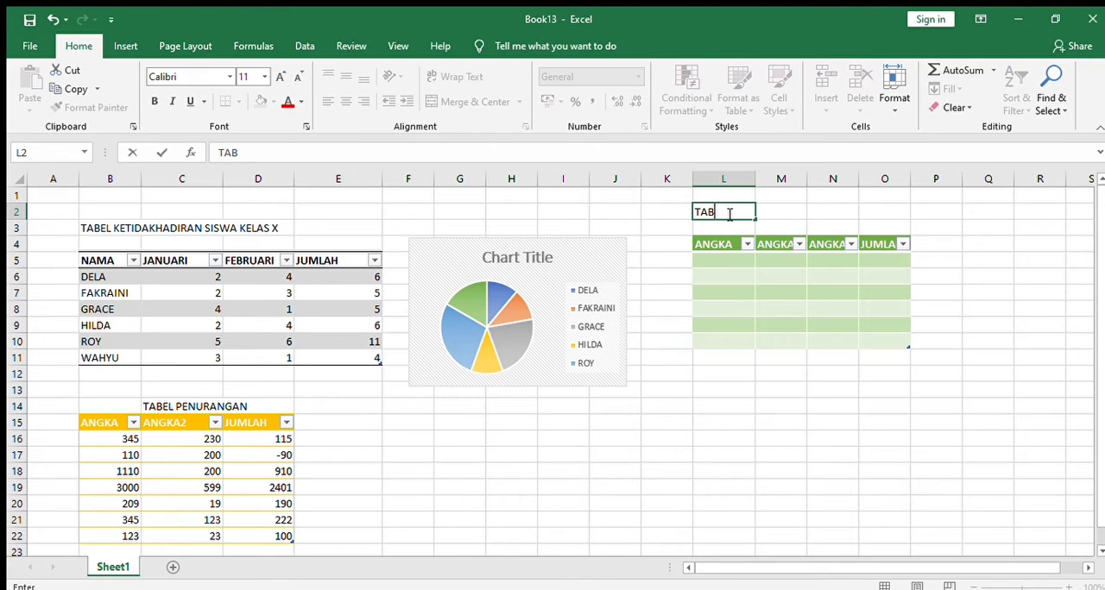
{"action": "type", "text": "EL PEMBAGIAN"}
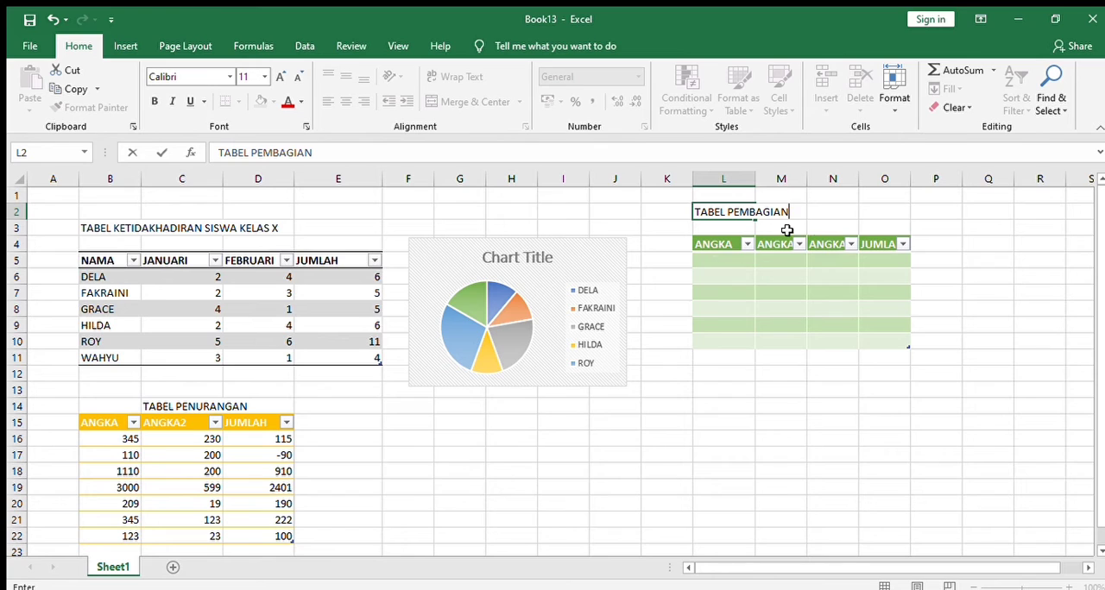
Widen columns L to O so that the green table's headers fit in full
{"action": "left_click", "coordinate": [739, 243]}
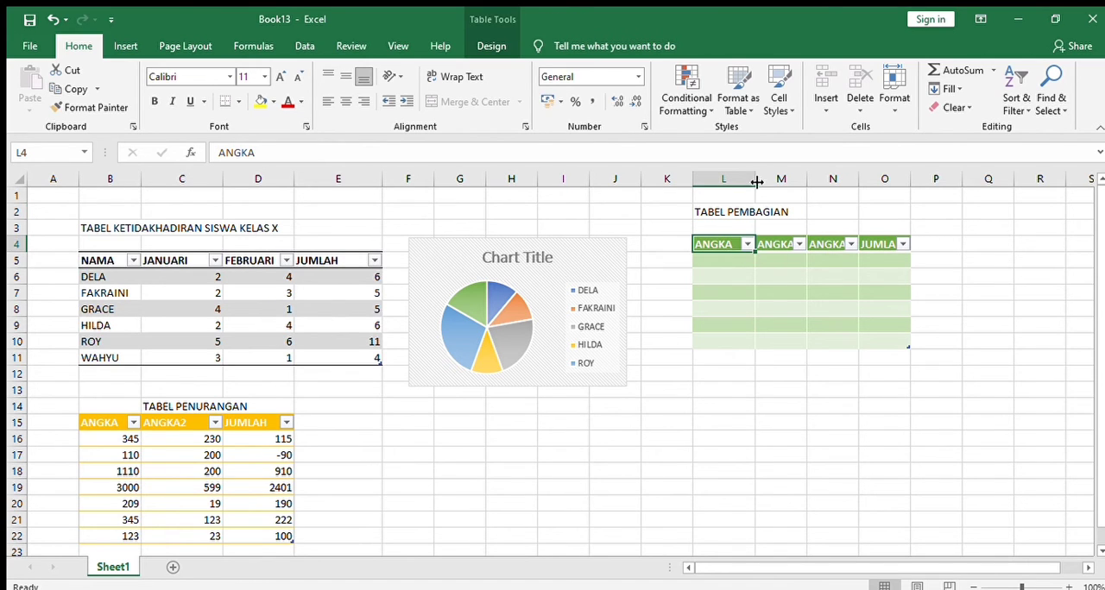
{"action": "left_click_drag", "start_coordinate": [755, 179], "coordinate": [827, 178]}
{"action": "left_click", "coordinate": [780, 244]}
{"action": "left_click", "coordinate": [849, 246]}
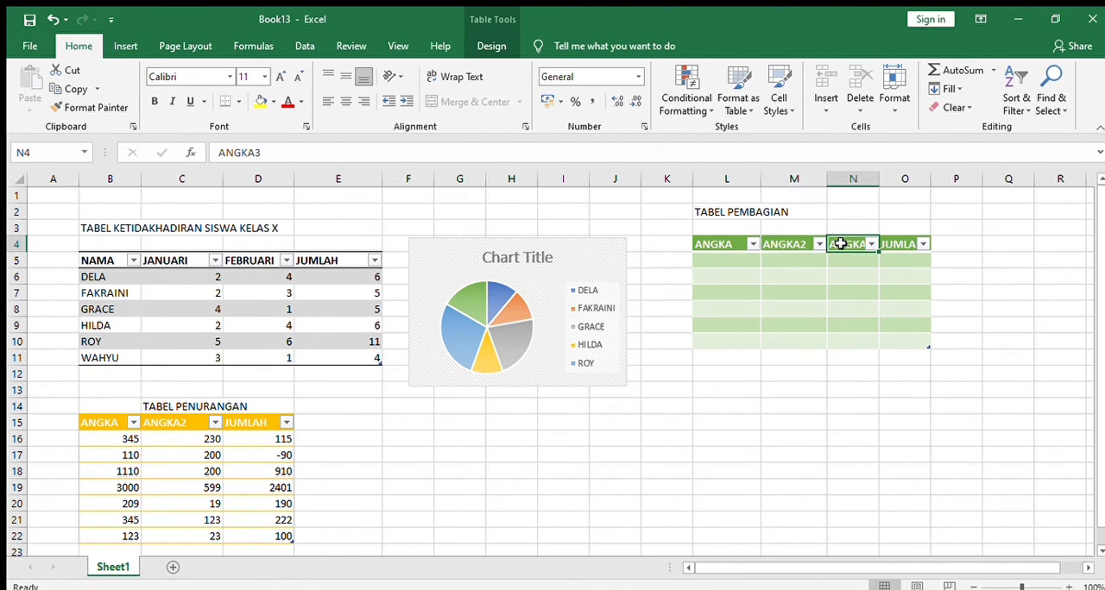
{"action": "left_click_drag", "start_coordinate": [877, 183], "coordinate": [976, 179]}
{"action": "left_click", "coordinate": [937, 245]}
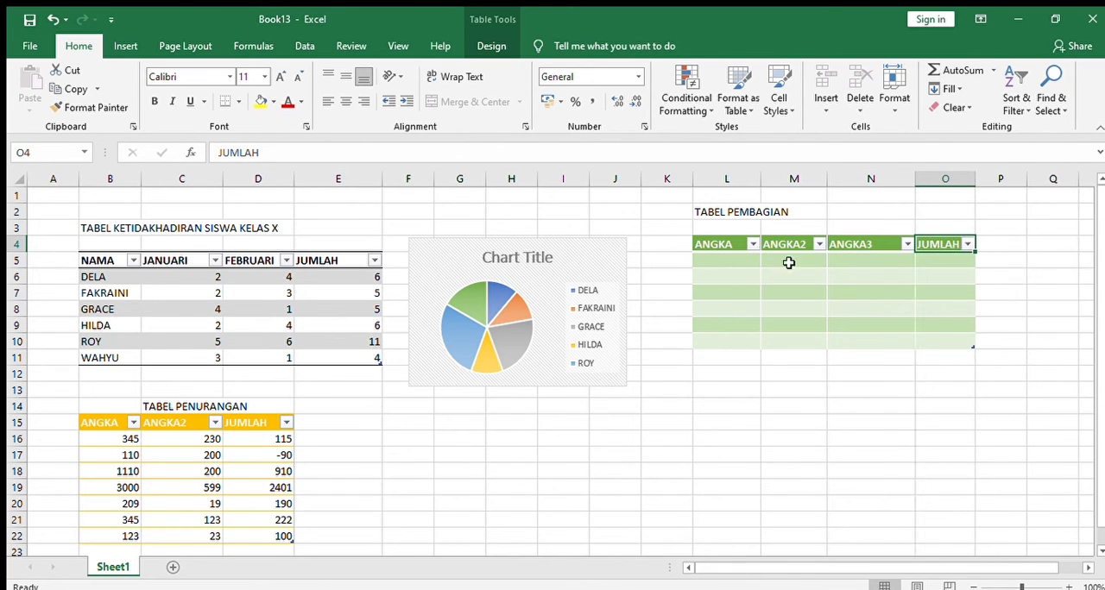
Fill the green table's ANGKA column with 450, 120 and 90 in rows 5 to 7
{"action": "left_click", "coordinate": [721, 259]}
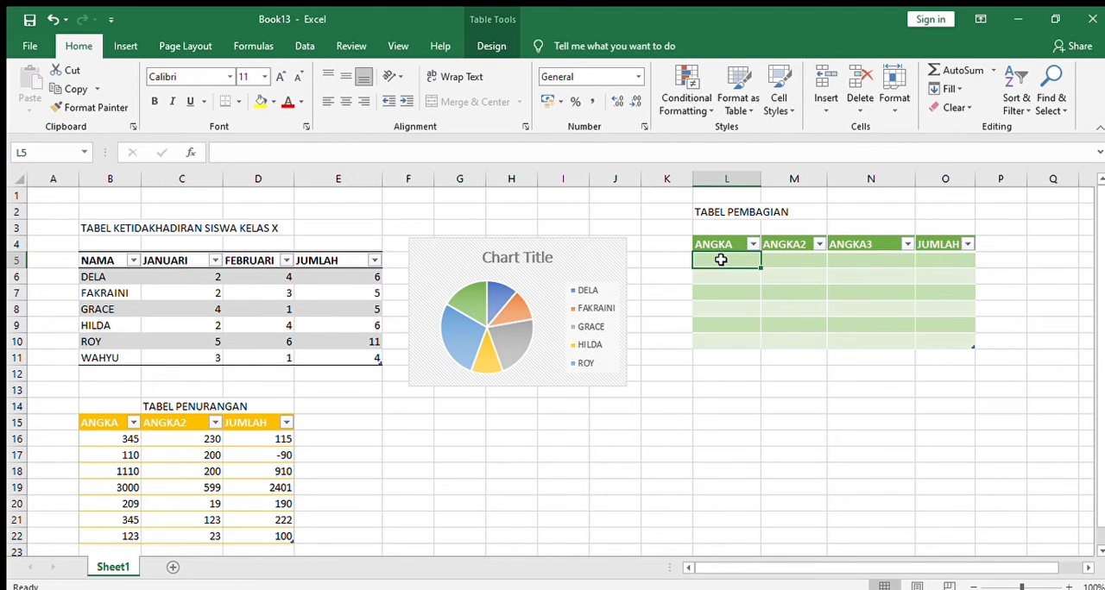
{"action": "type", "text": "450"}
{"action": "left_click", "coordinate": [728, 275]}
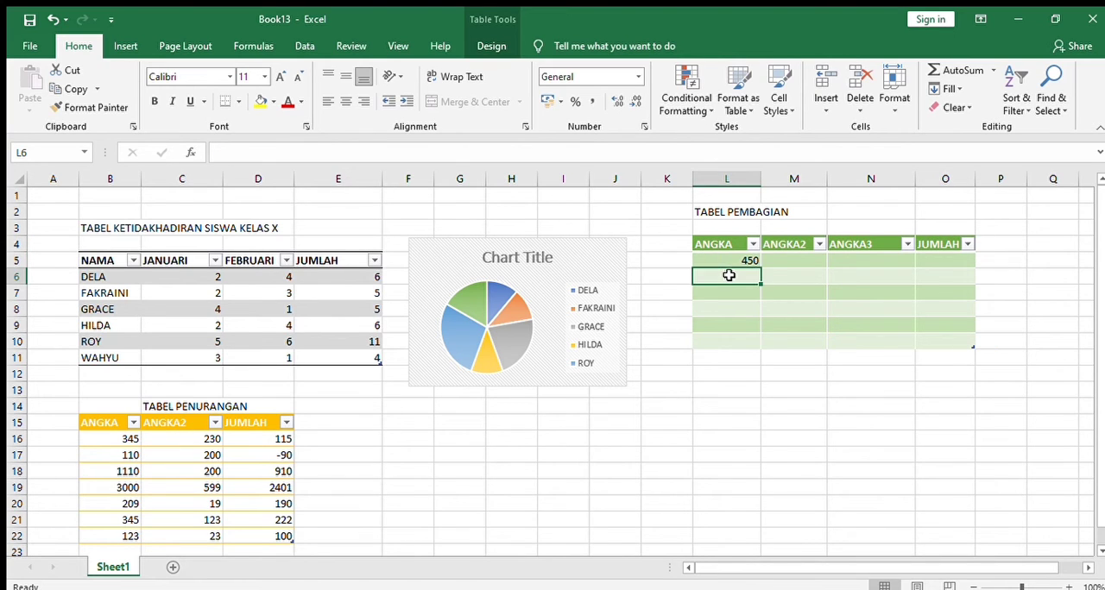
{"action": "type", "text": "120"}
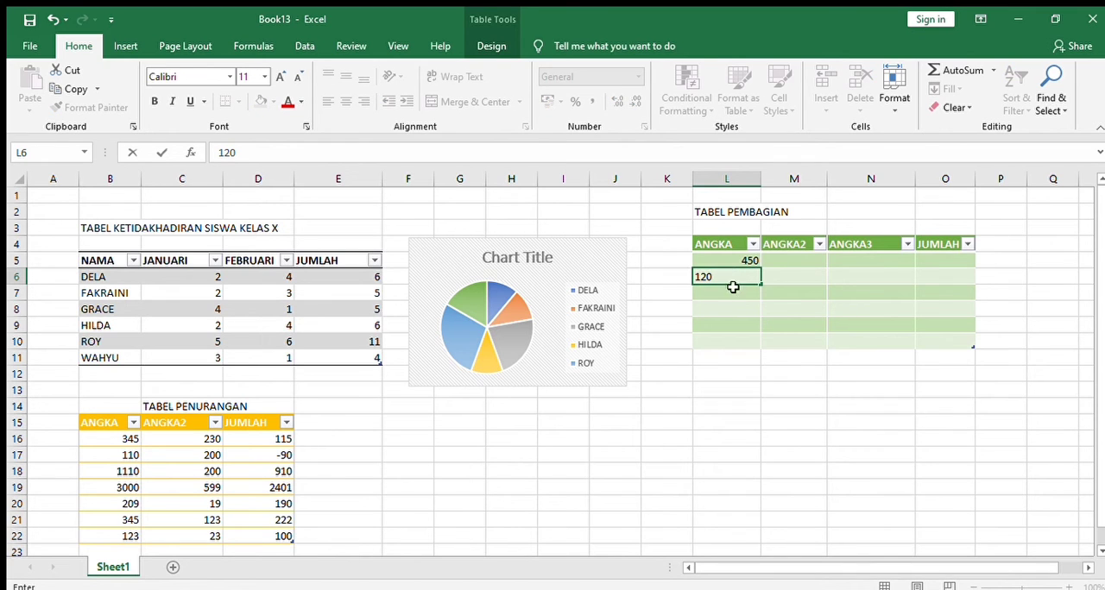
{"action": "left_click", "coordinate": [732, 292]}
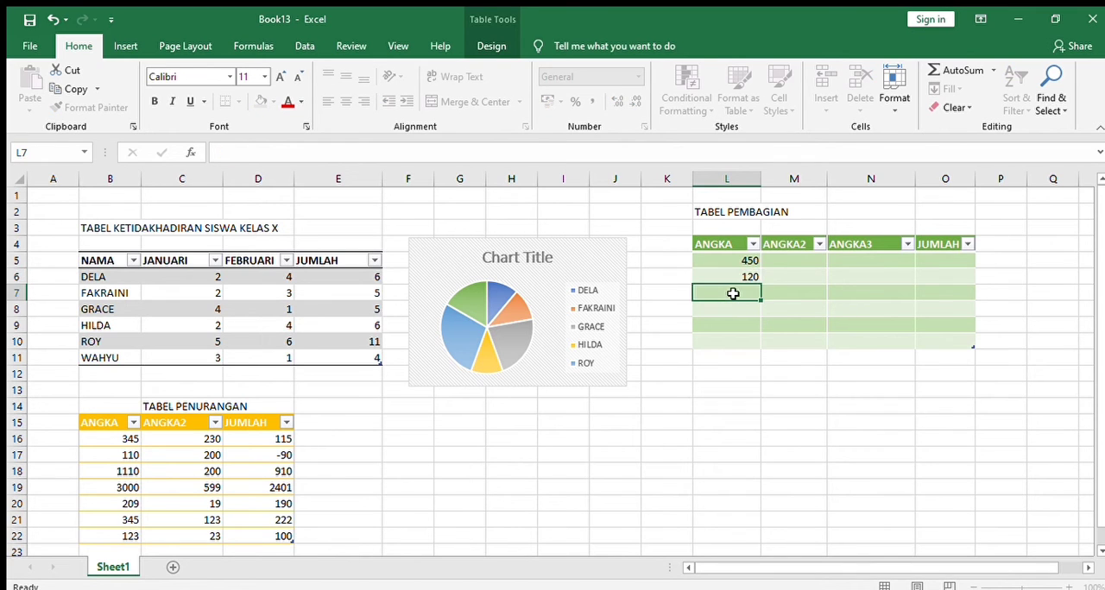
{"action": "type", "text": "90"}
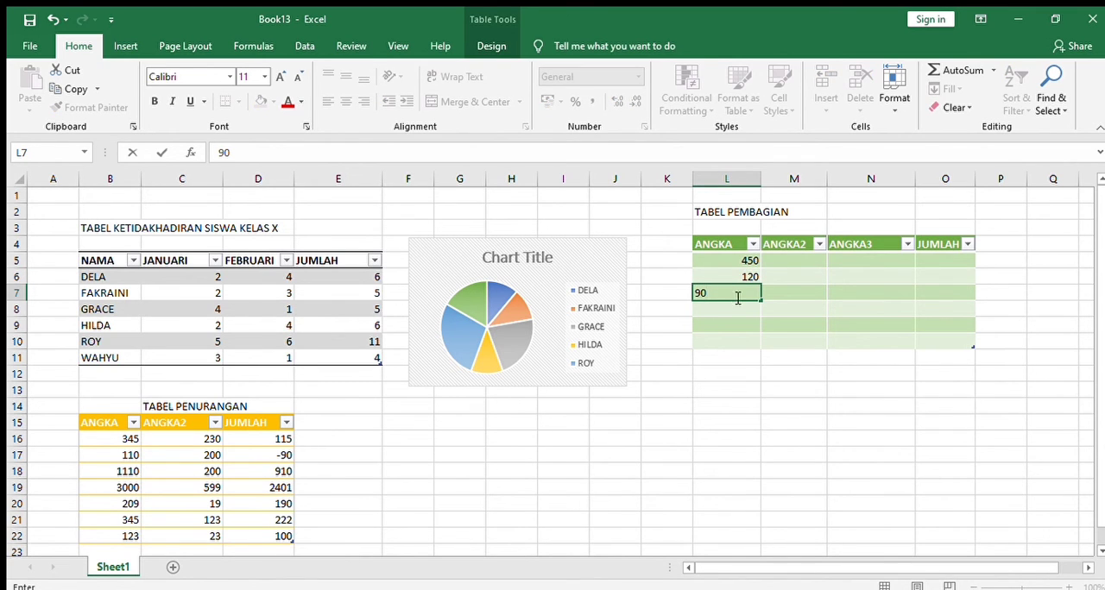
Fill the green table's ANGKA column with 270, 20 and 10 in rows 8 to 10
{"action": "left_click", "coordinate": [741, 309]}
{"action": "type", "text": "27"}
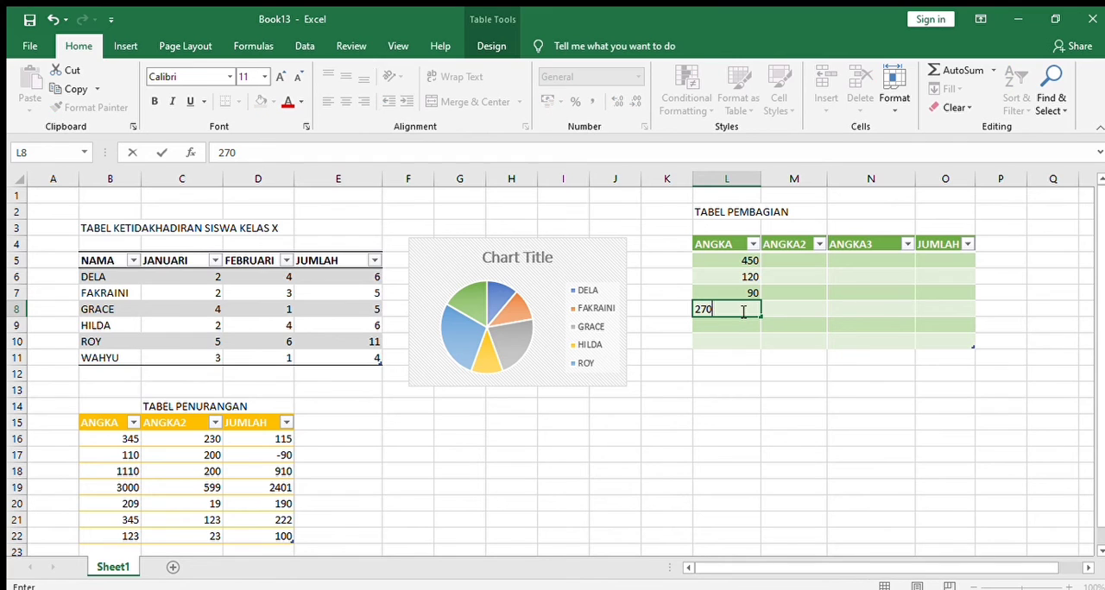
{"action": "type", "text": "0"}
{"action": "left_click", "coordinate": [748, 325]}
{"action": "type", "text": "20"}
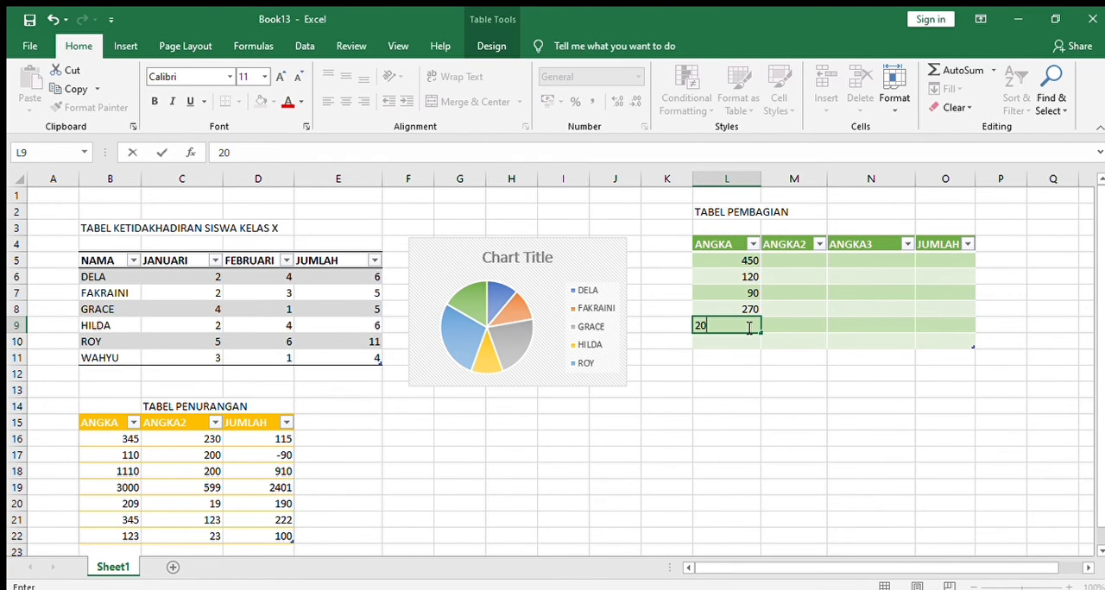
{"action": "left_click", "coordinate": [750, 342]}
{"action": "type", "text": "10"}
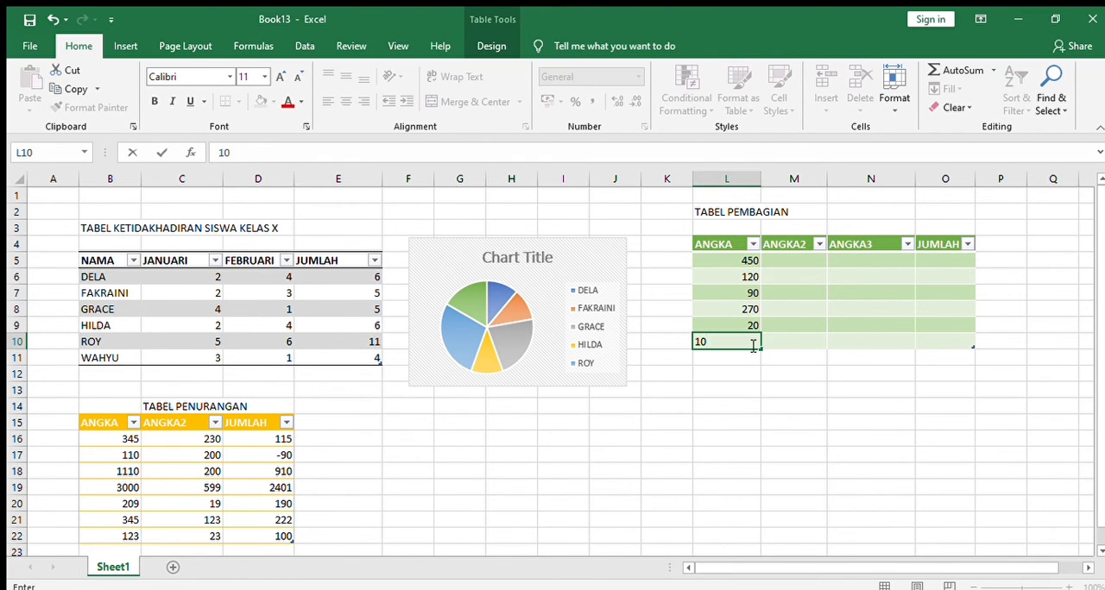
Fill the green table's ANGKA2 column with 110, 120 and 121 in rows 5 to 7
{"action": "left_click", "coordinate": [807, 260]}
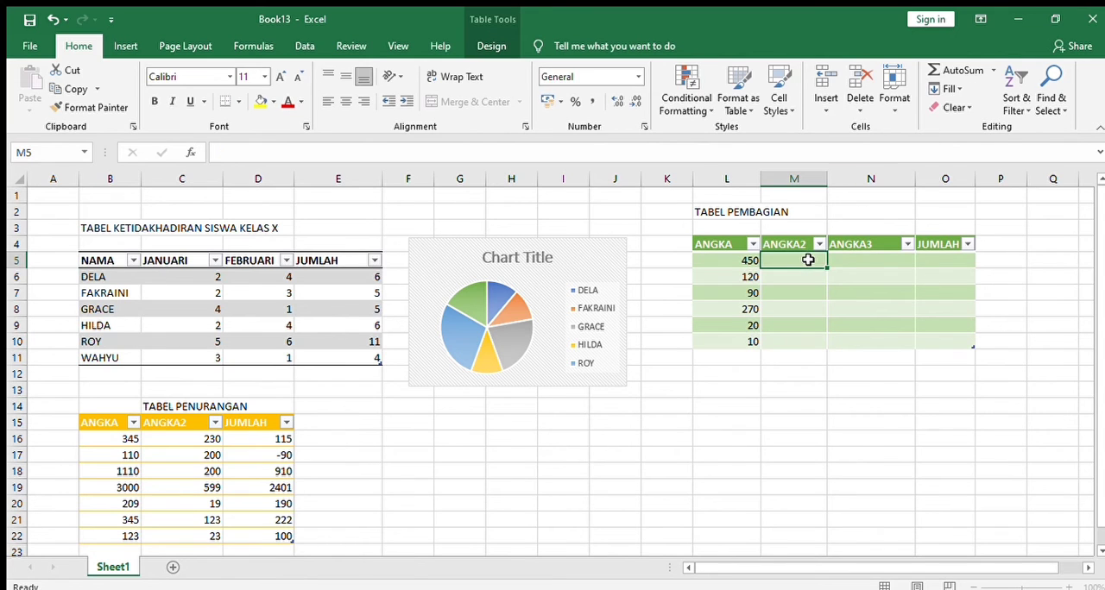
{"action": "type", "text": "110"}
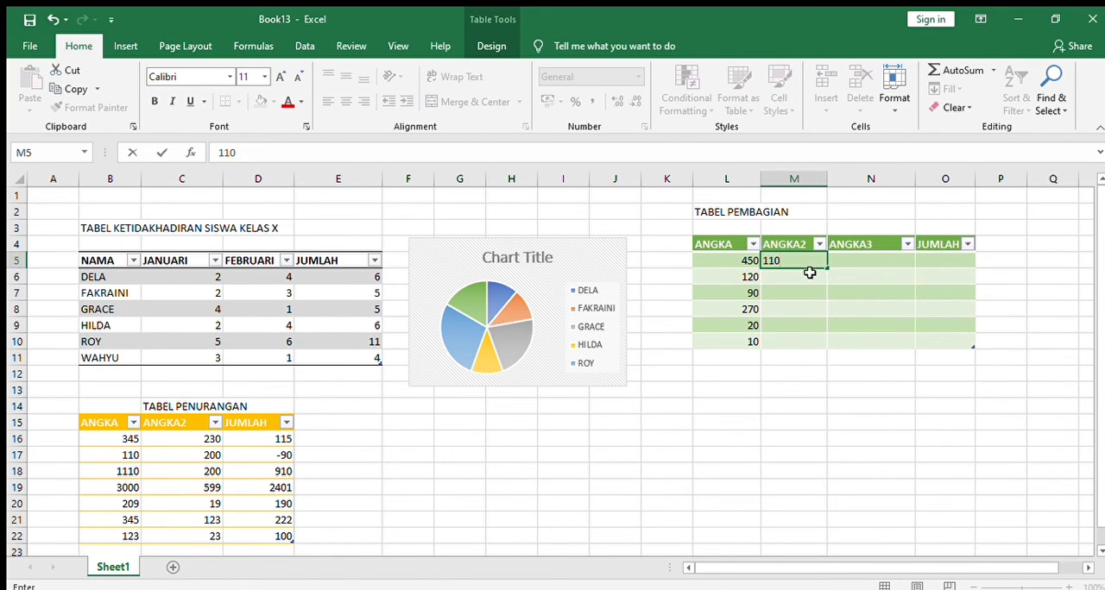
{"action": "left_click", "coordinate": [812, 276]}
{"action": "type", "text": "120"}
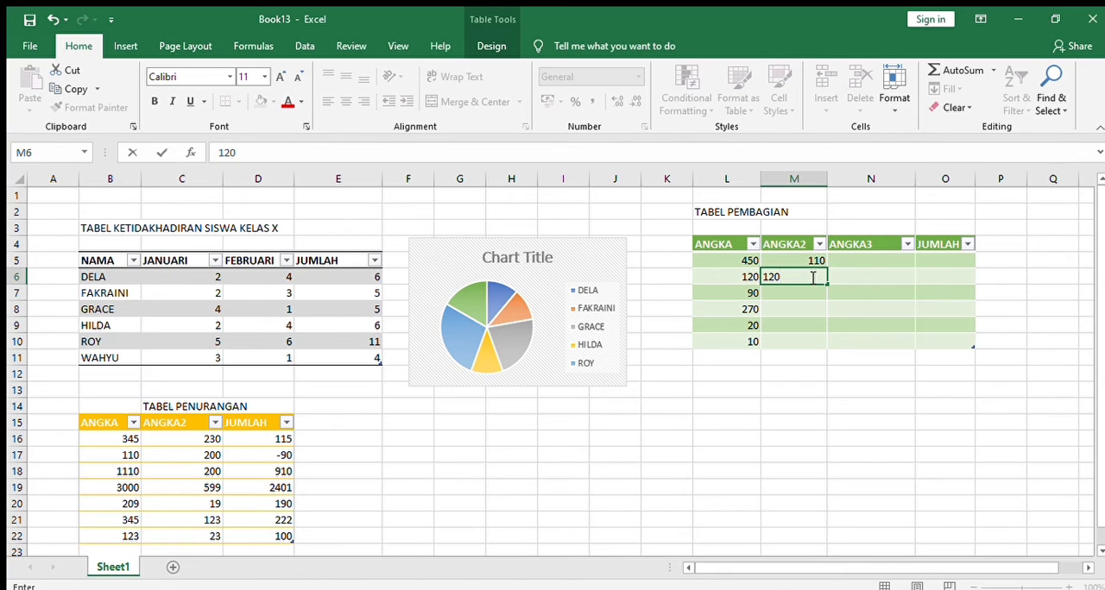
{"action": "left_click", "coordinate": [811, 294]}
{"action": "type", "text": "121"}
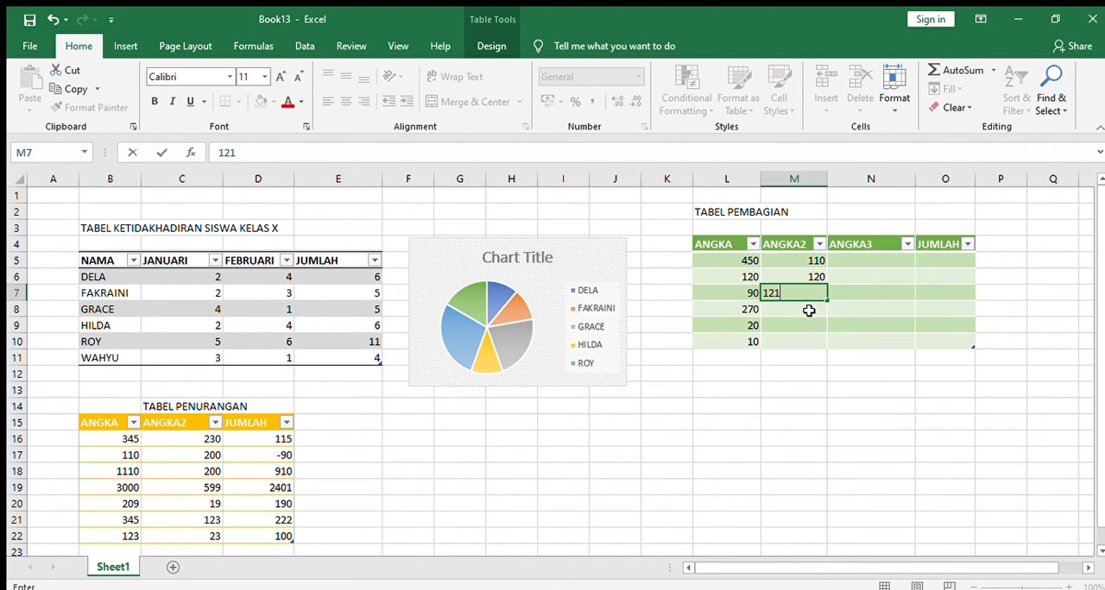
Fill the green table's ANGKA2 column with 10 in each of rows 8 to 10
{"action": "left_click", "coordinate": [809, 308]}
{"action": "type", "text": "10"}
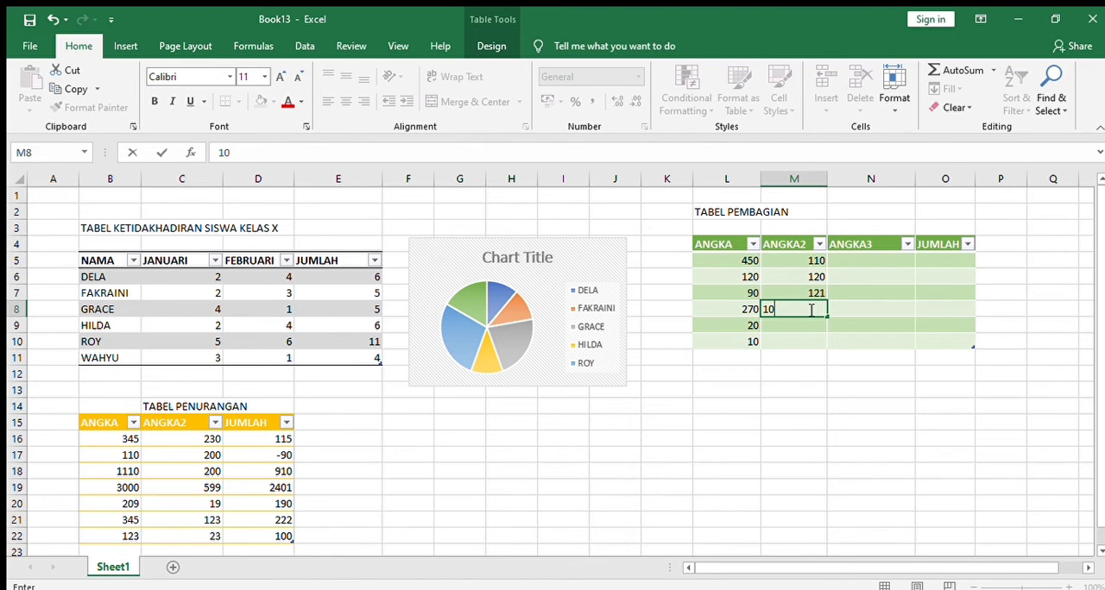
{"action": "left_click", "coordinate": [811, 328]}
{"action": "type", "text": "10"}
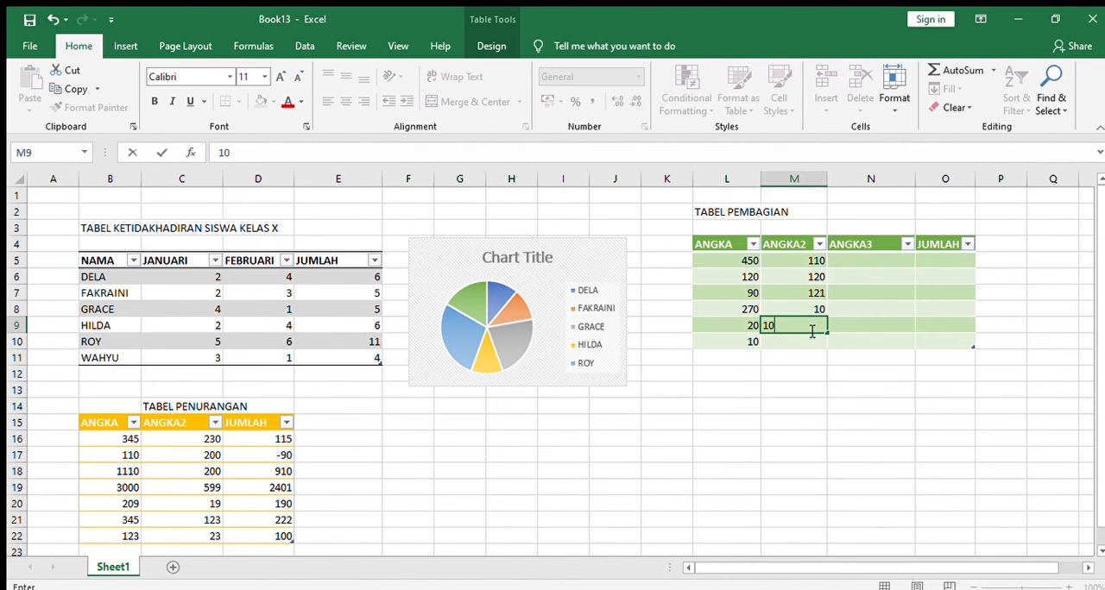
{"action": "left_click", "coordinate": [814, 344]}
{"action": "type", "text": "10"}
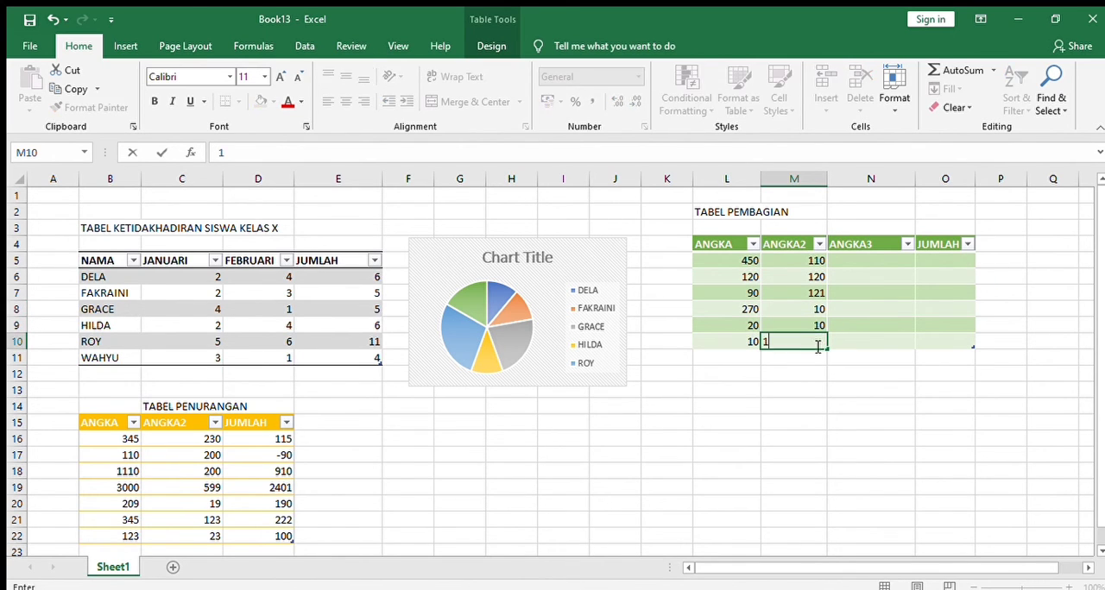
Fill the green table's ANGKA3 column with 12, 10 and 1 in rows 5 to 7
{"action": "left_click", "coordinate": [901, 268]}
{"action": "type", "text": "12"}
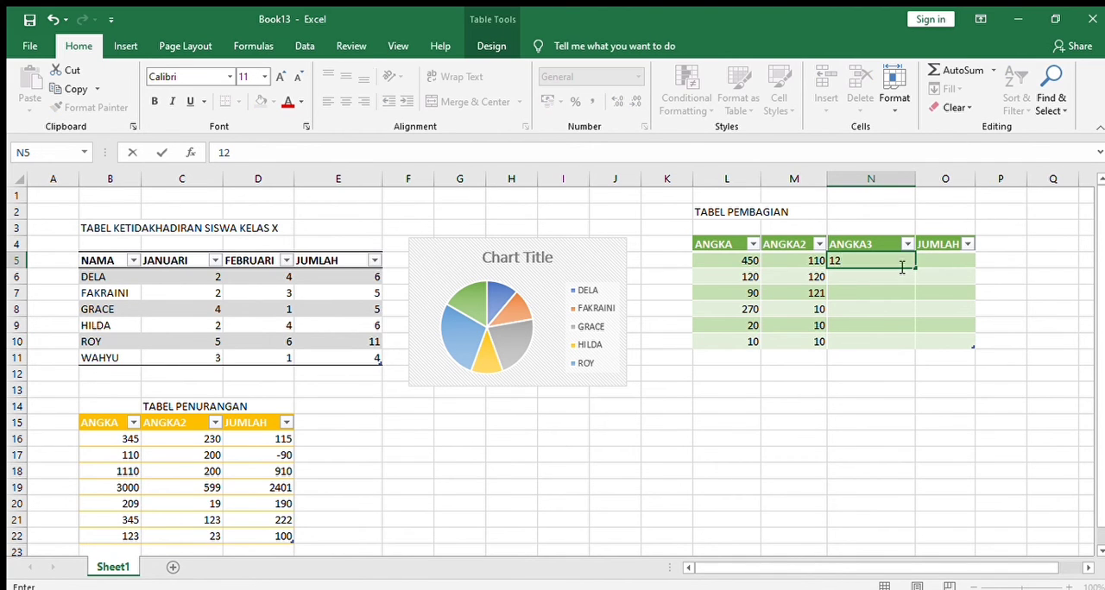
{"action": "left_click", "coordinate": [899, 279]}
{"action": "type", "text": "10"}
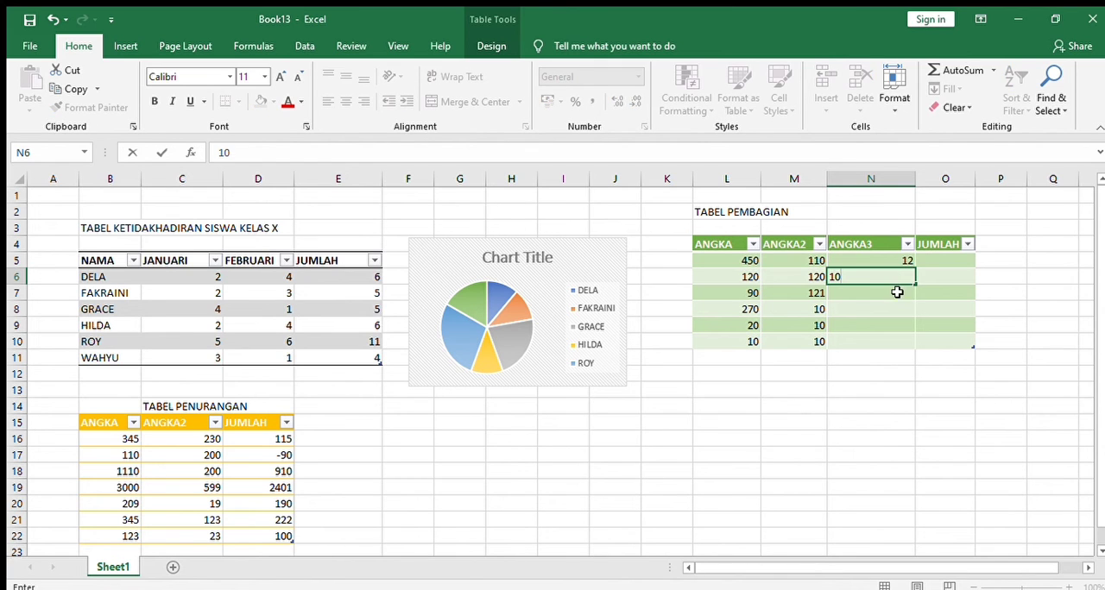
{"action": "left_click", "coordinate": [895, 292]}
{"action": "type", "text": "1"}
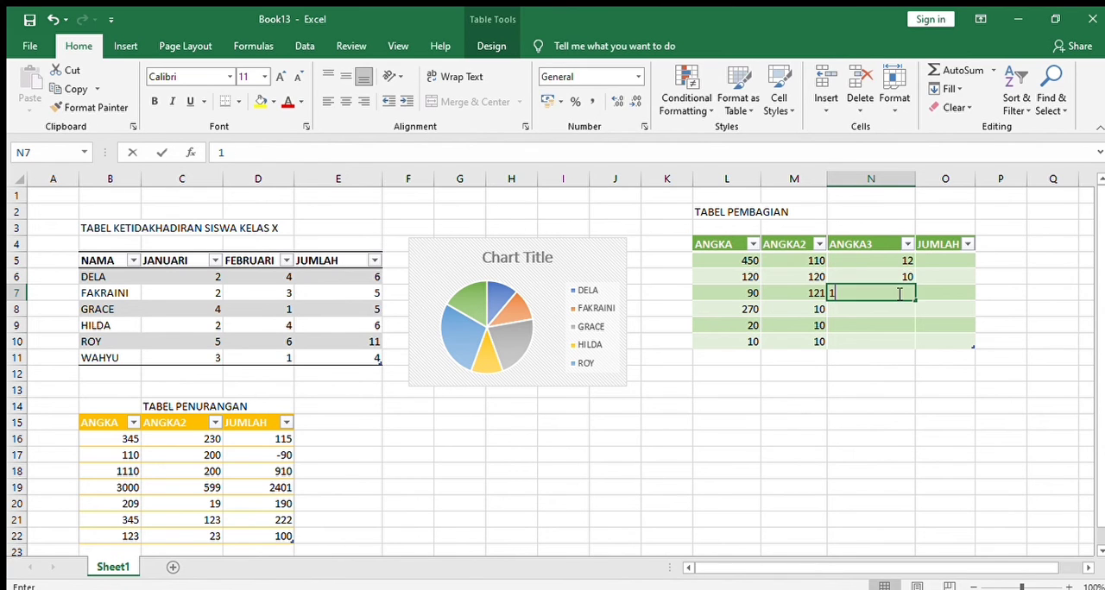
Fill the green table's ANGKA3 column with 2, 1 and 2 in rows 8 to 10
{"action": "left_click", "coordinate": [895, 311]}
{"action": "type", "text": "2"}
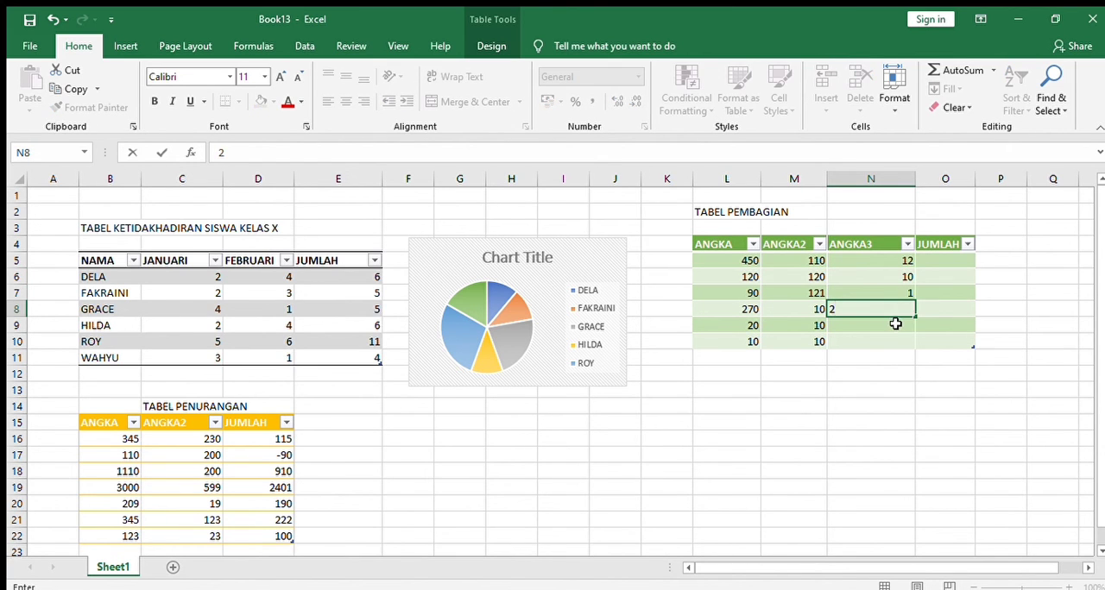
{"action": "left_click", "coordinate": [895, 324]}
{"action": "type", "text": "1"}
{"action": "left_click", "coordinate": [895, 341]}
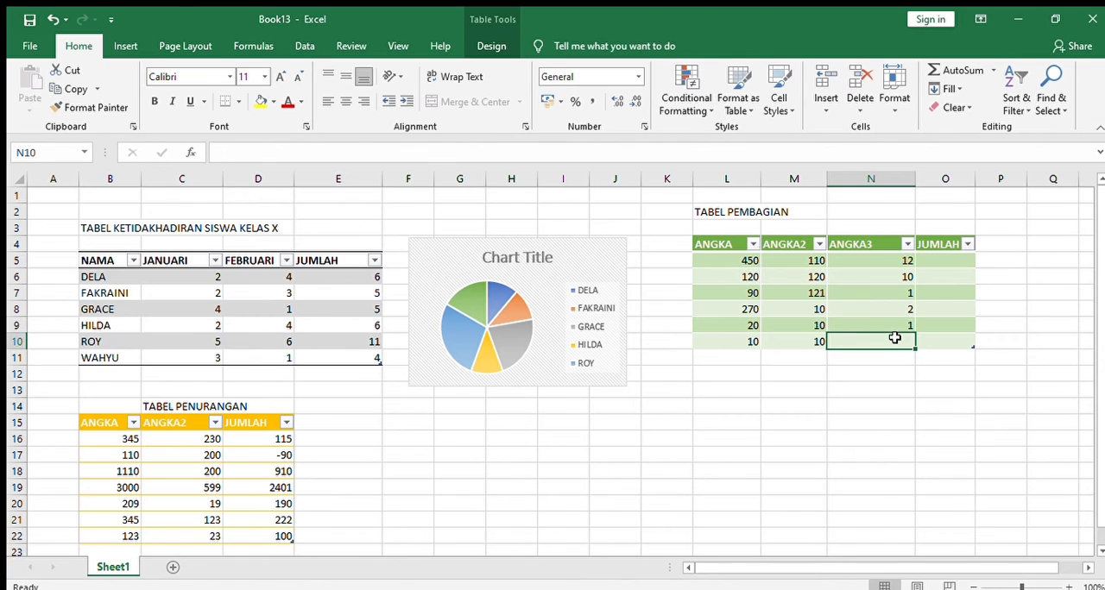
{"action": "type", "text": "2"}
{"action": "left_click", "coordinate": [945, 258]}
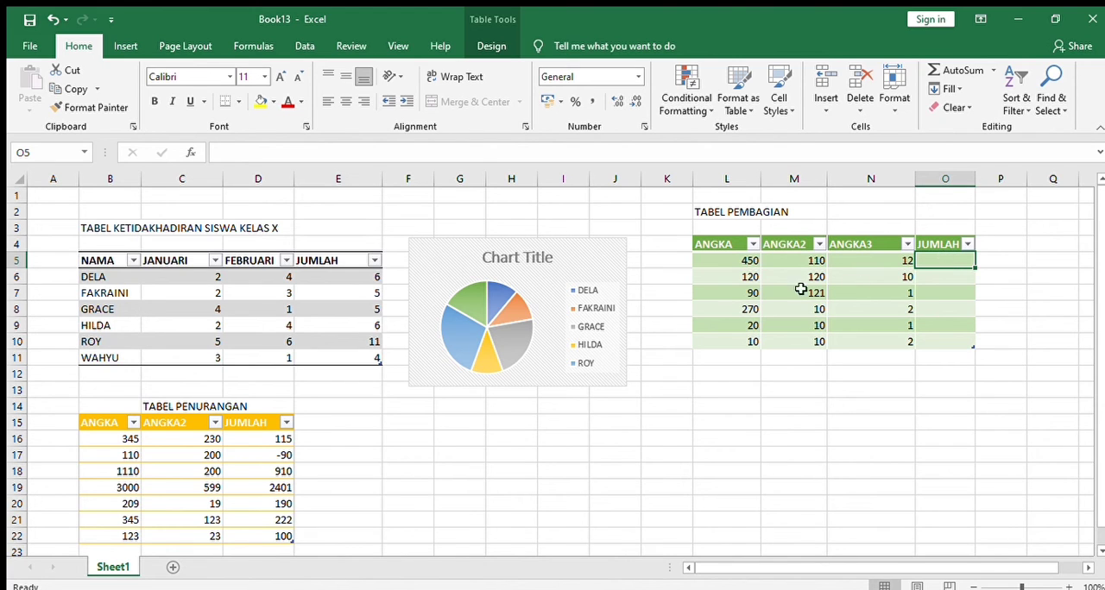
Calculate the green table's JUMLAH column by dividing ANGKA by ANGKA2 and by ANGKA3, starting in O5
{"action": "type", "text": "="}
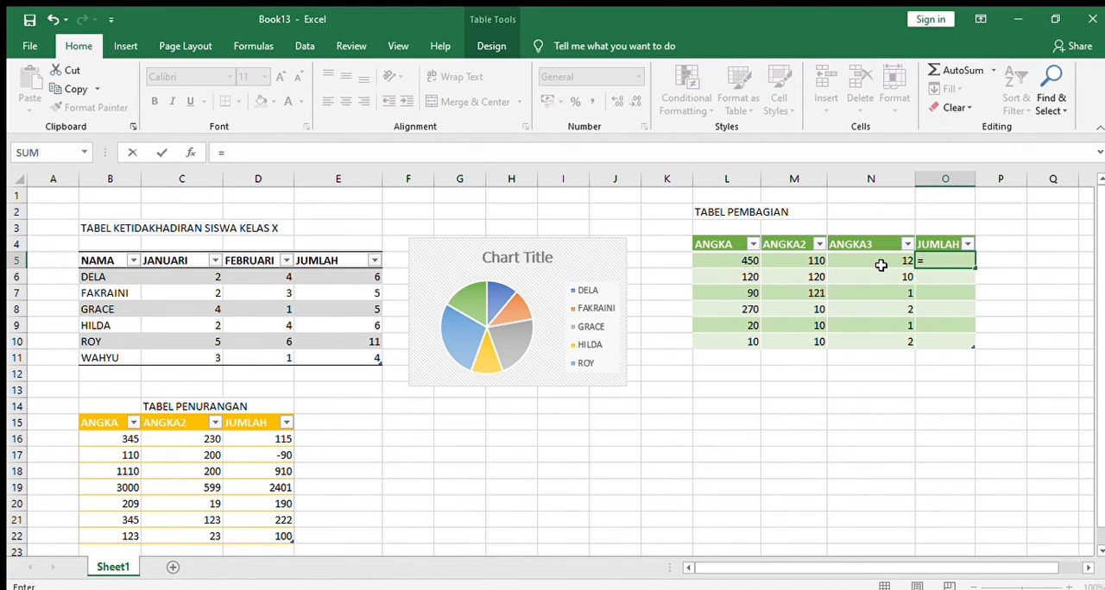
{"action": "left_click", "coordinate": [748, 261]}
{"action": "type", "text": "/"}
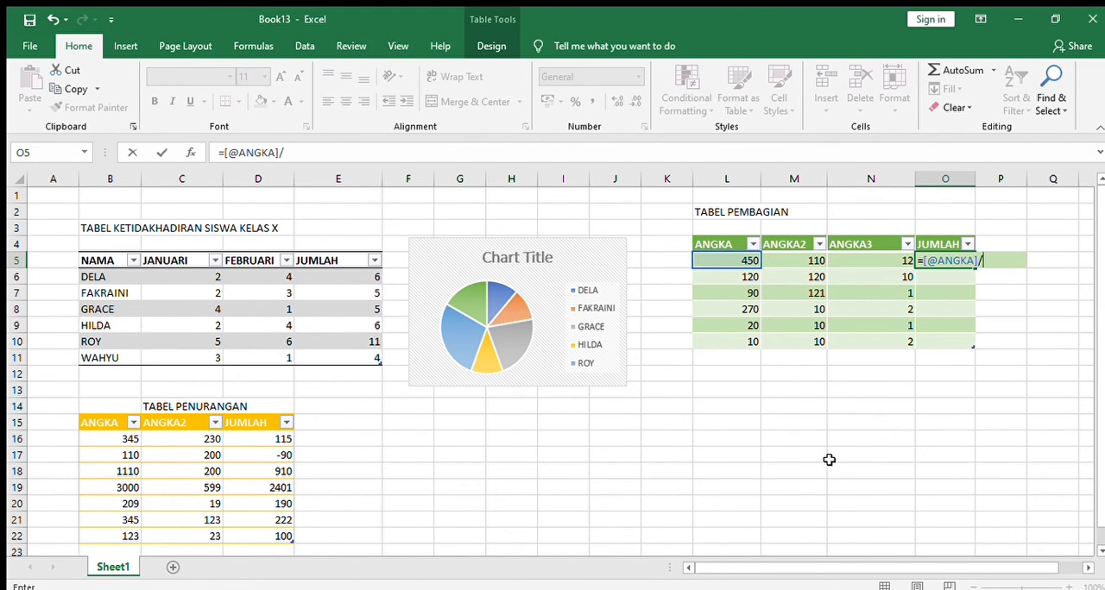
{"action": "left_click", "coordinate": [808, 260]}
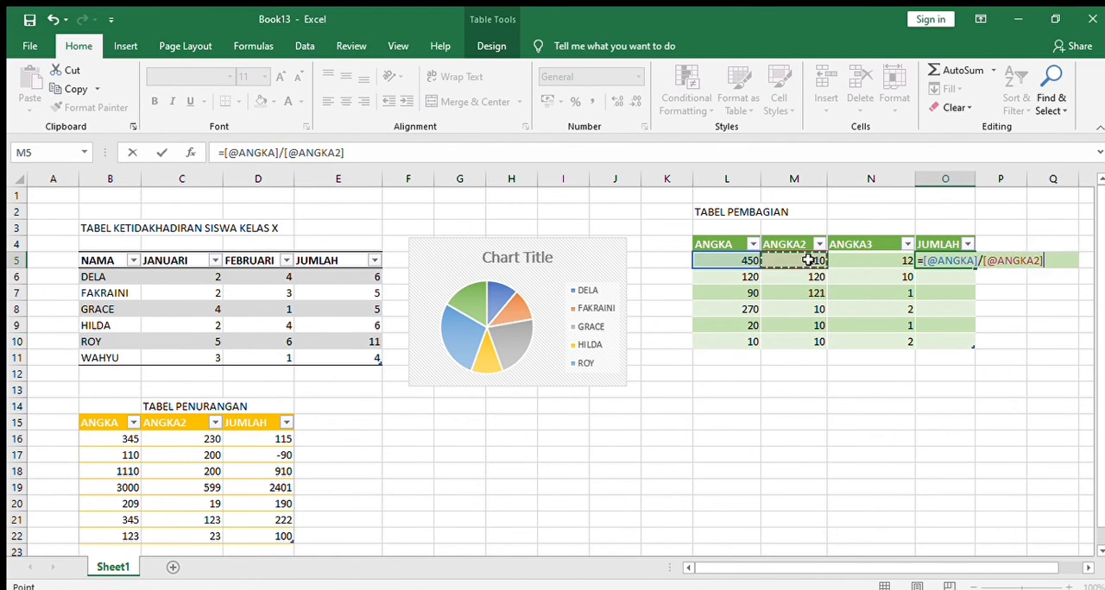
{"action": "type", "text": "/"}
{"action": "left_click", "coordinate": [849, 265]}
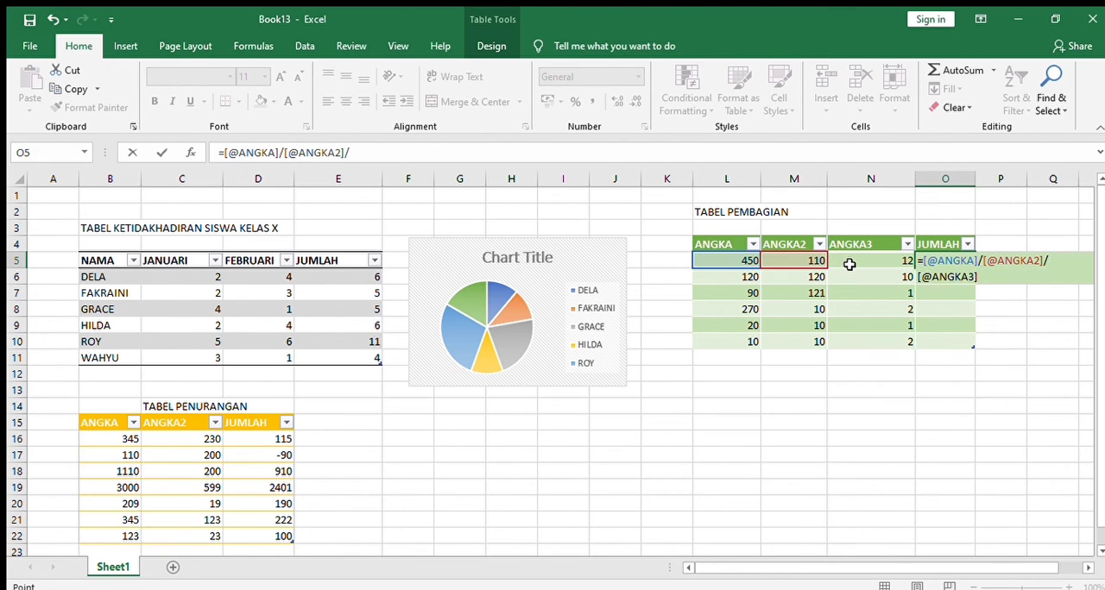
{"action": "key", "text": "Return"}
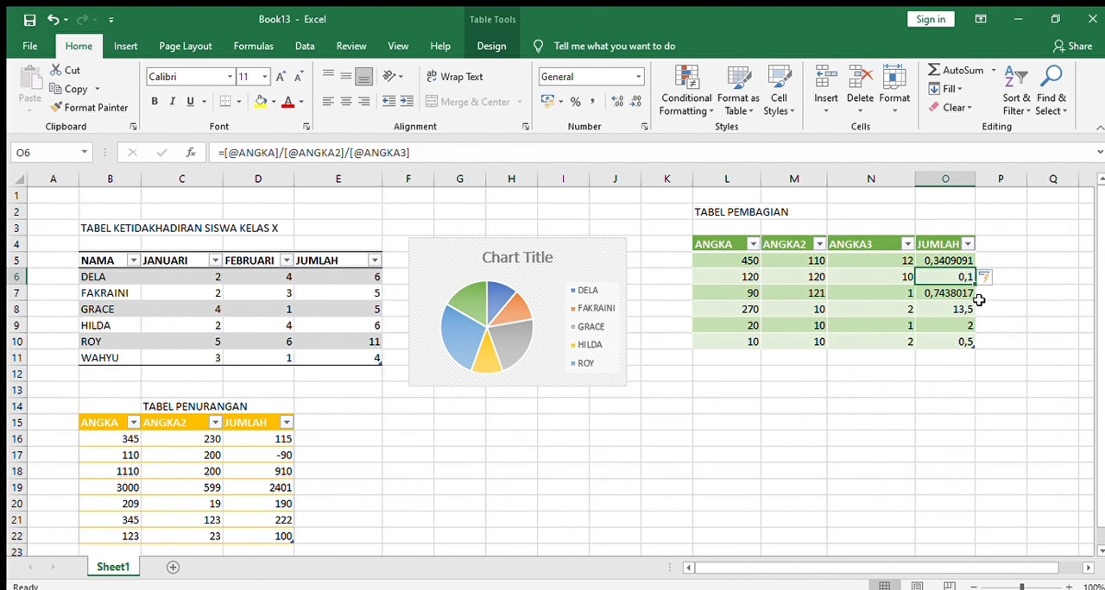
Create an orange-styled table at L15 below the division table and extend it to three columns and row 21
{"action": "left_click_drag", "start_coordinate": [1101, 314], "coordinate": [1101, 350]}
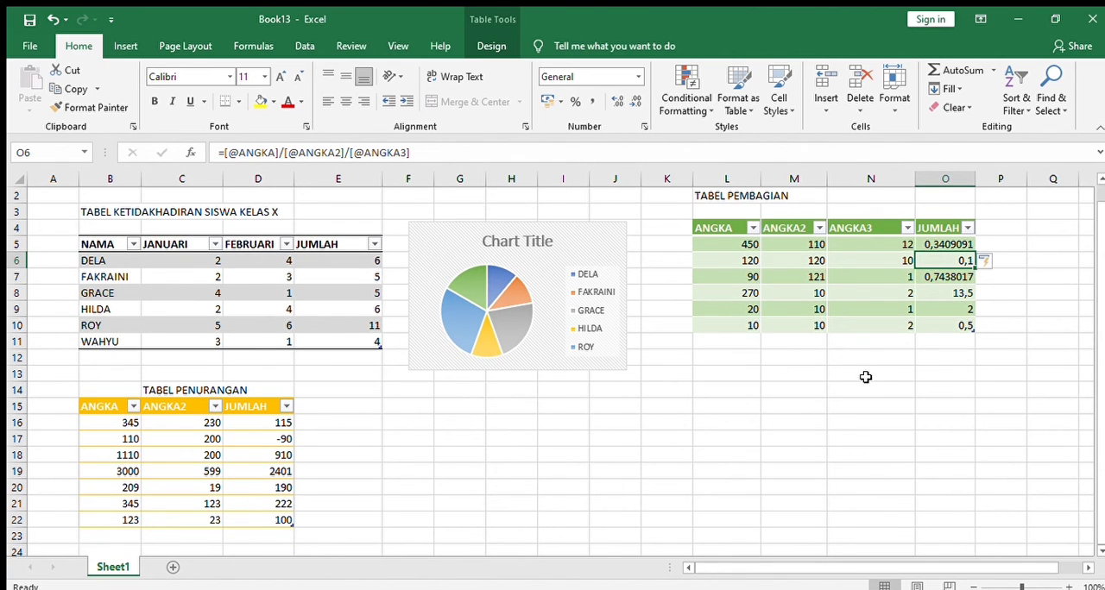
{"action": "left_click", "coordinate": [709, 404]}
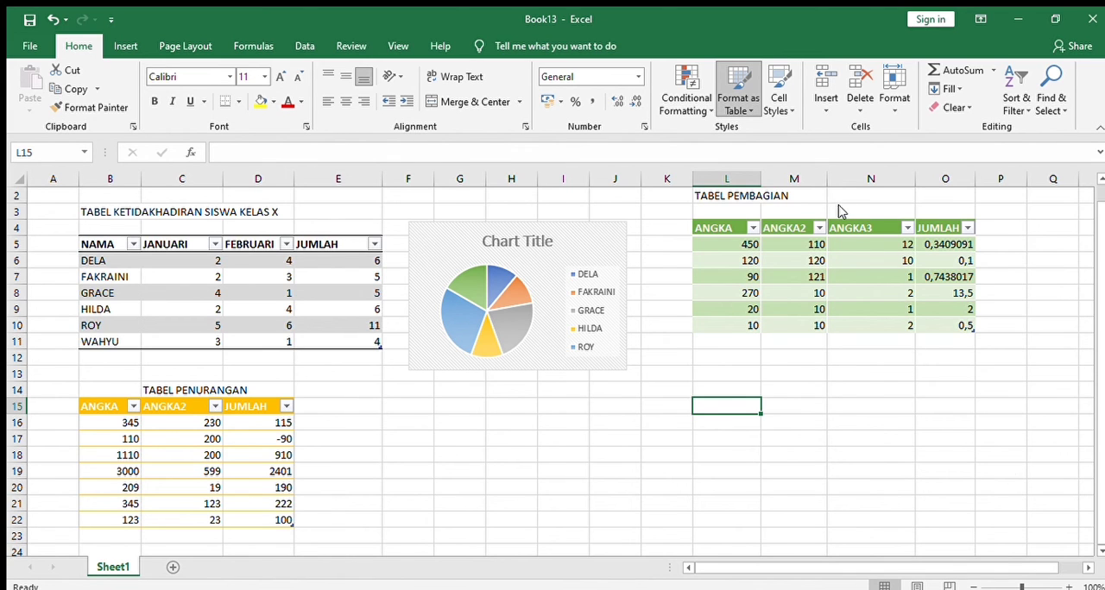
{"action": "key", "text": "ctrl+t"}
{"action": "left_click", "coordinate": [414, 439]}
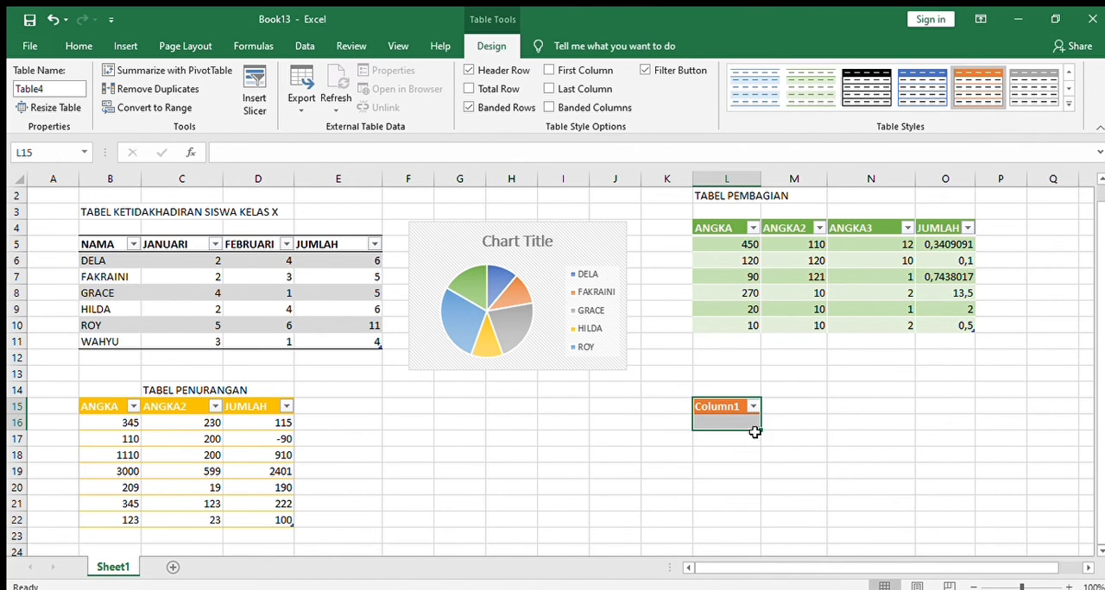
{"action": "left_click_drag", "start_coordinate": [760, 433], "coordinate": [917, 434]}
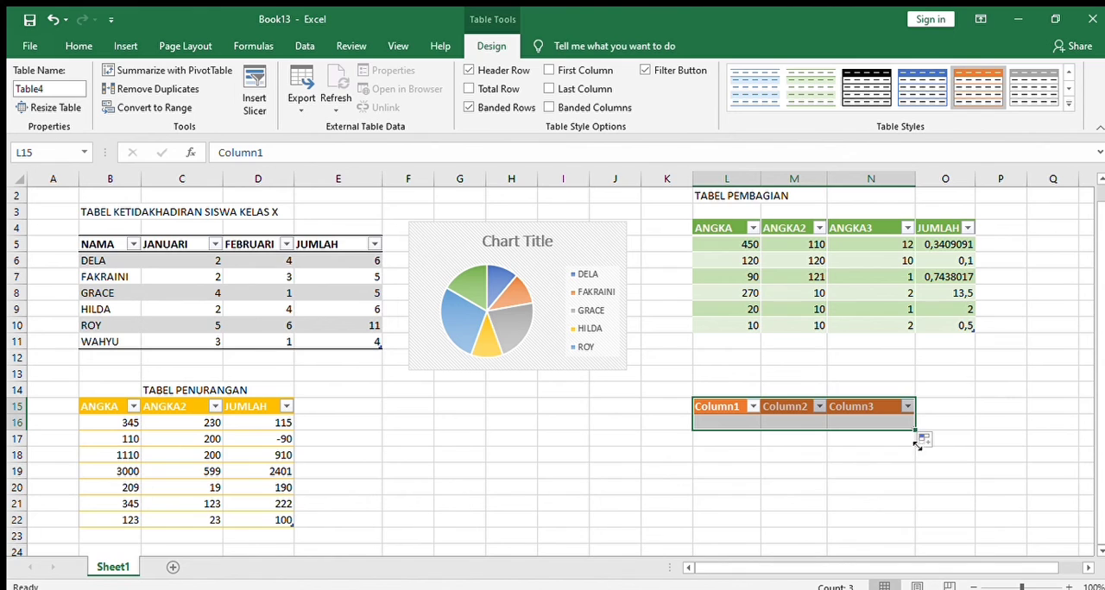
{"action": "left_click_drag", "start_coordinate": [915, 431], "coordinate": [914, 511]}
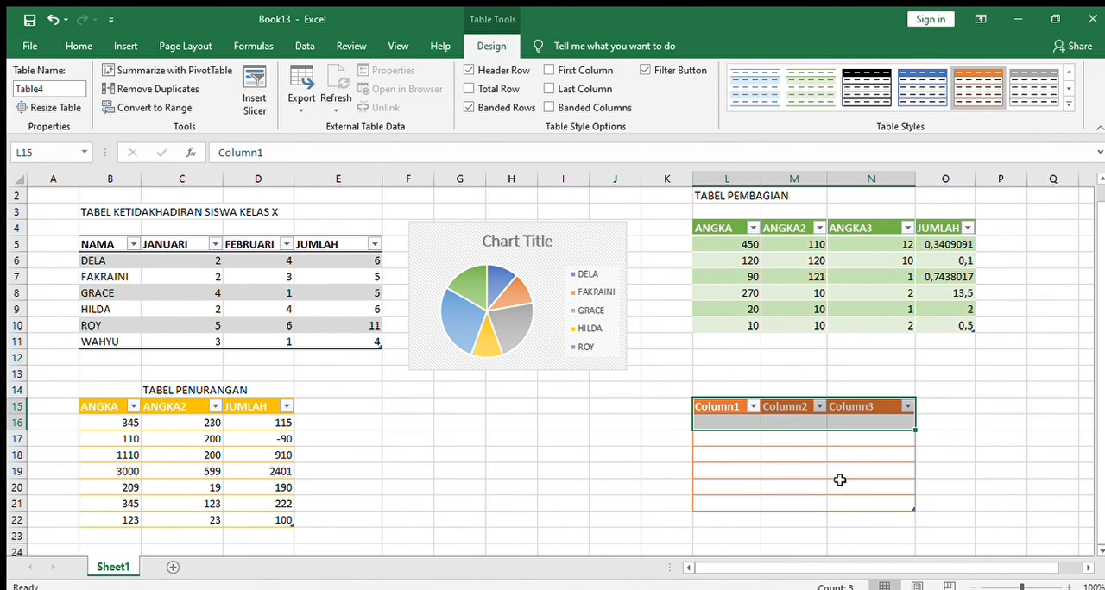
Name the orange table's column headers ANGKA, ANGKA2 and JUMLAH
{"action": "left_click", "coordinate": [725, 408]}
{"action": "type", "text": "ANG"}
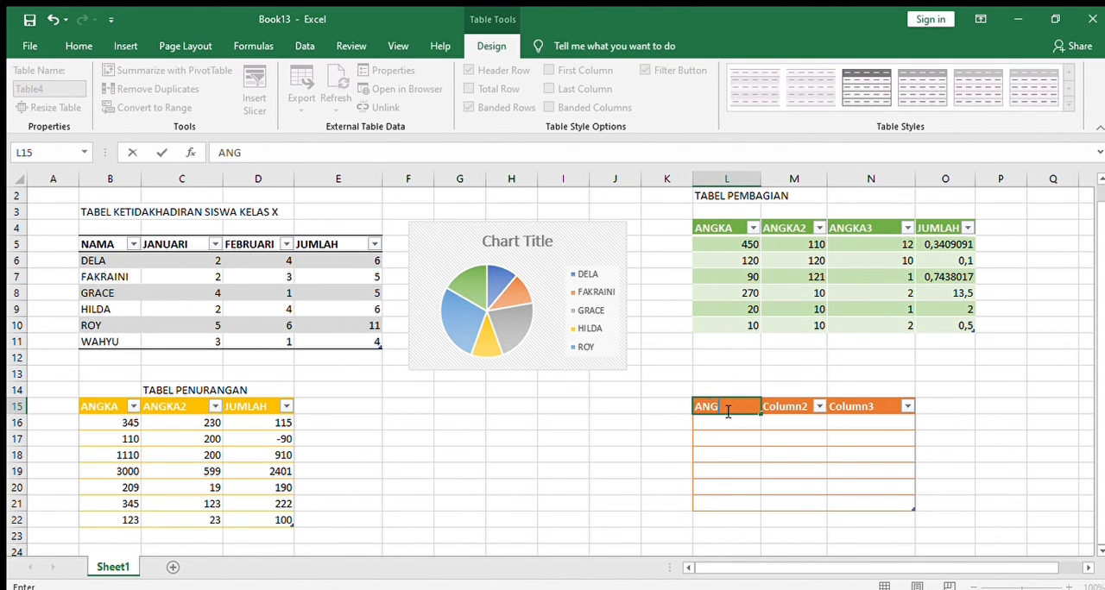
{"action": "type", "text": "KA"}
{"action": "left_click", "coordinate": [787, 407]}
{"action": "type", "text": "A"}
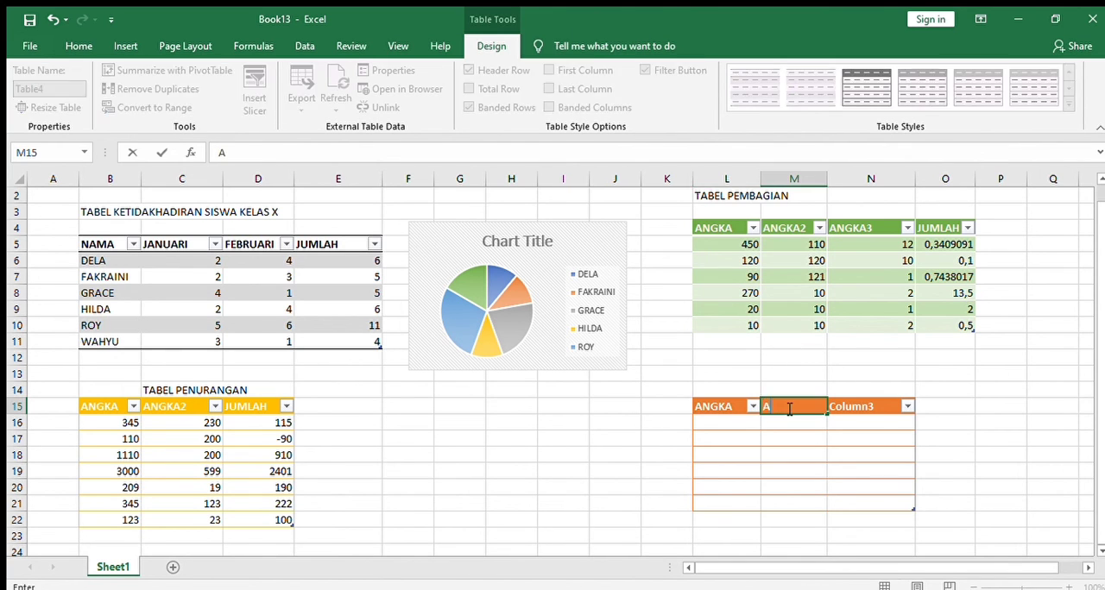
{"action": "type", "text": "NGKA2"}
{"action": "left_click", "coordinate": [855, 407]}
{"action": "type", "text": "JUMLAH"}
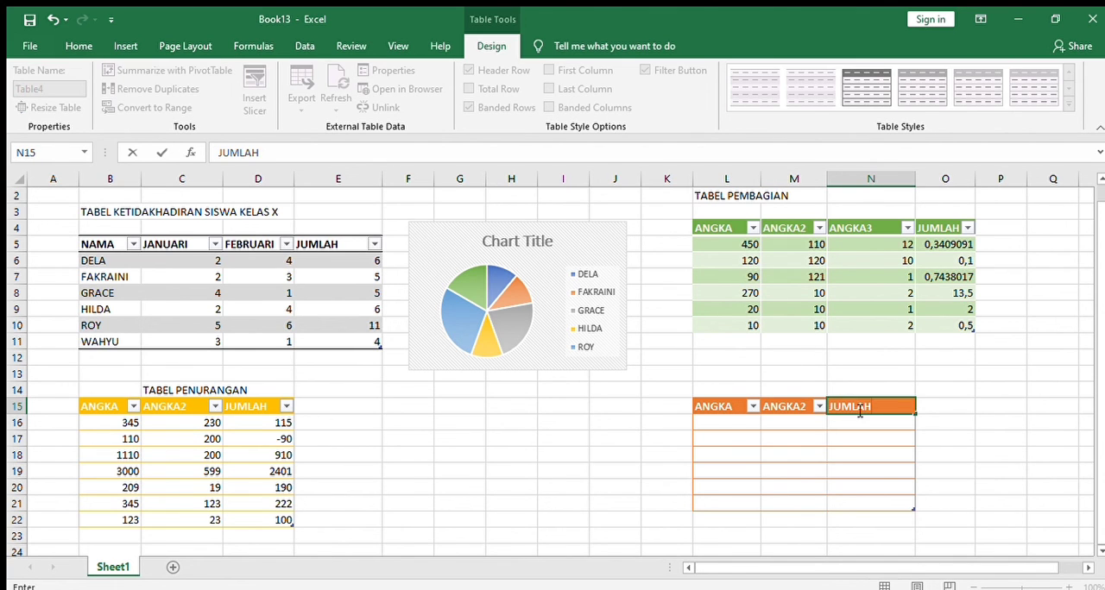
Fill the orange table's ANGKA and ANGKA2 columns with 3000 and 10 in row 16, and 2000 and 150 in row 17
{"action": "left_click", "coordinate": [729, 423]}
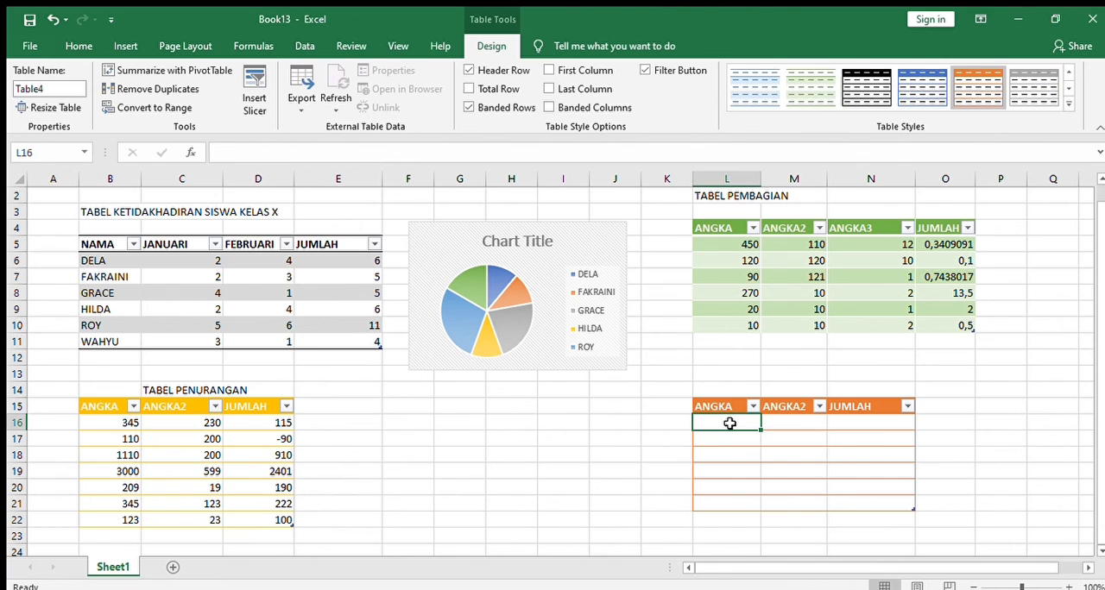
{"action": "type", "text": "3000"}
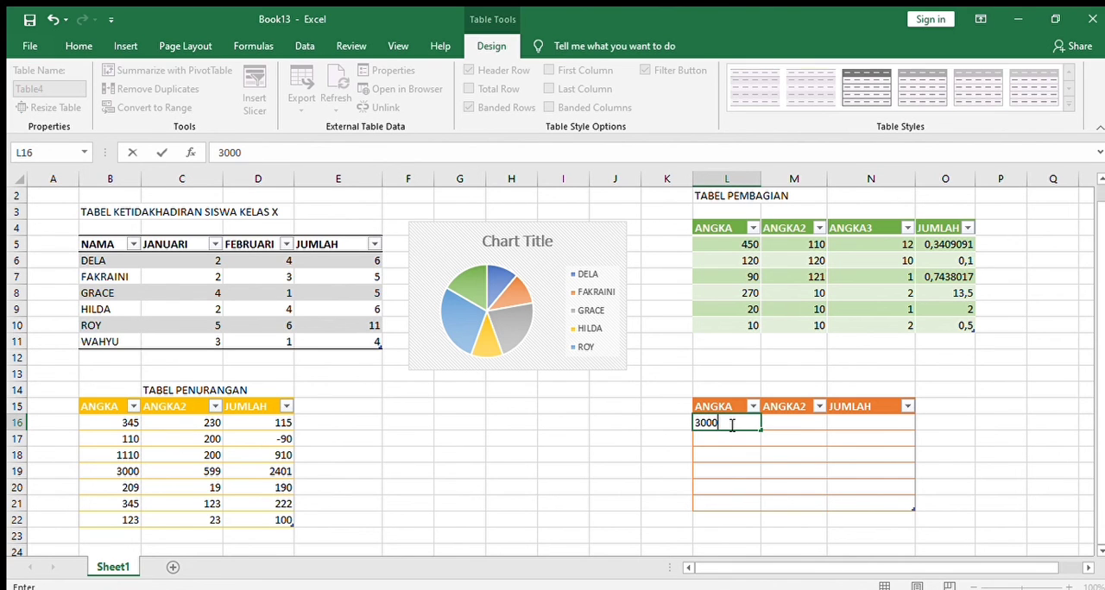
{"action": "left_click", "coordinate": [774, 422]}
{"action": "type", "text": "10"}
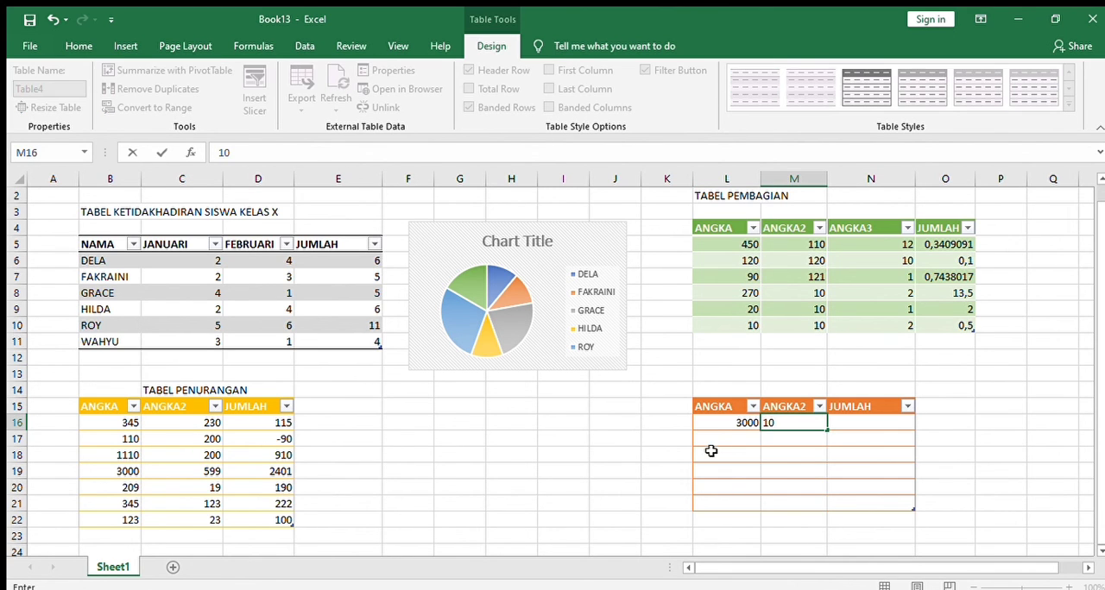
{"action": "left_click", "coordinate": [715, 440]}
{"action": "type", "text": "2000"}
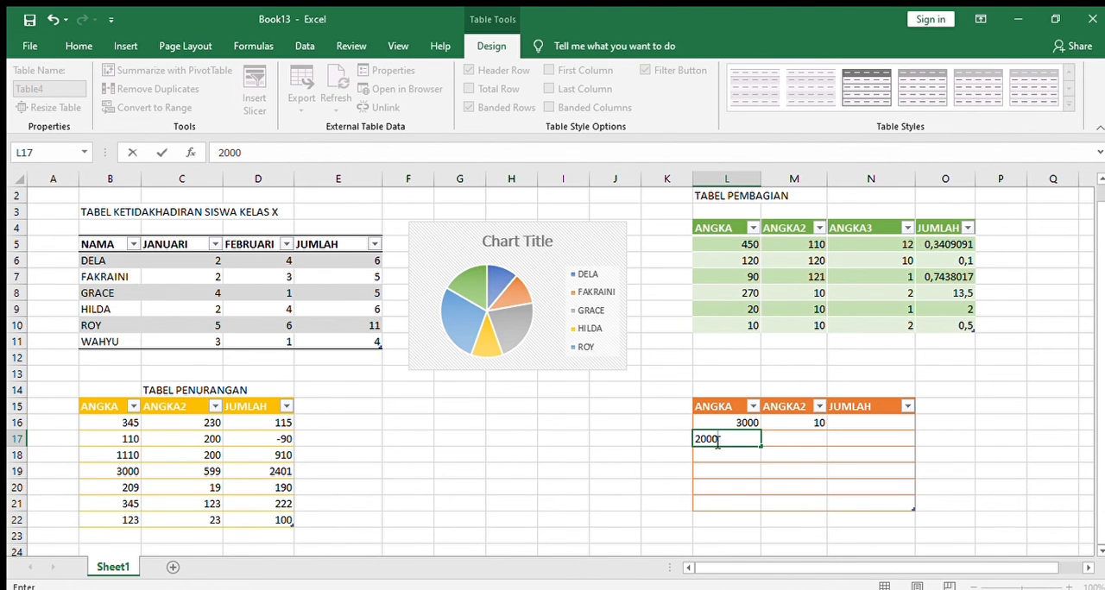
{"action": "left_click", "coordinate": [790, 440]}
{"action": "type", "text": "1"}
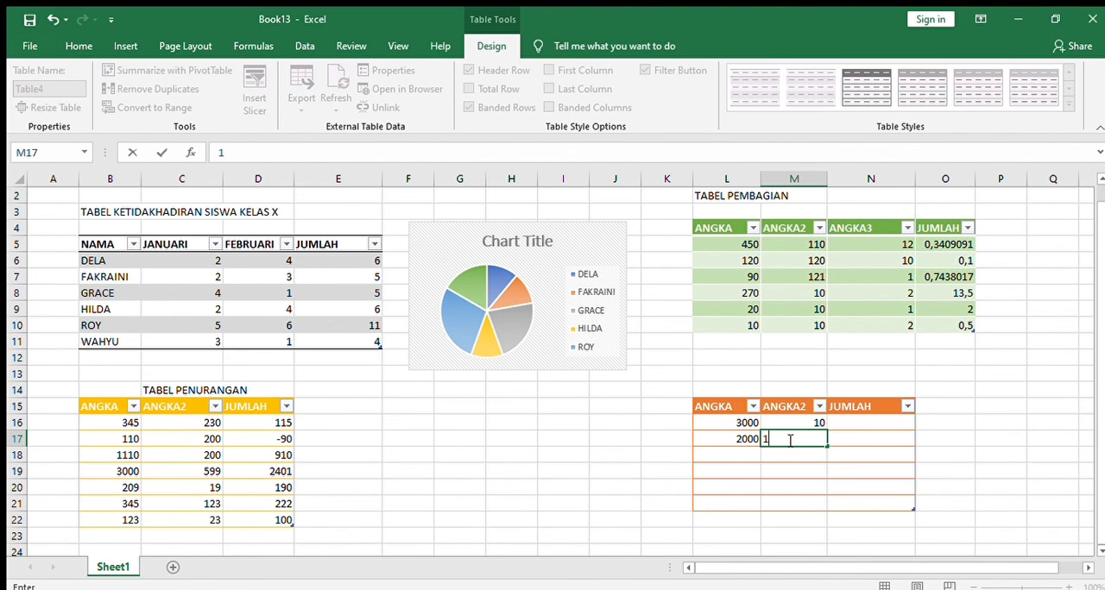
{"action": "type", "text": "50"}
Fill the orange table's ANGKA and ANGKA2 columns with 198 and 34 in row 18, and 345 and 7 in row 19
{"action": "left_click", "coordinate": [742, 456]}
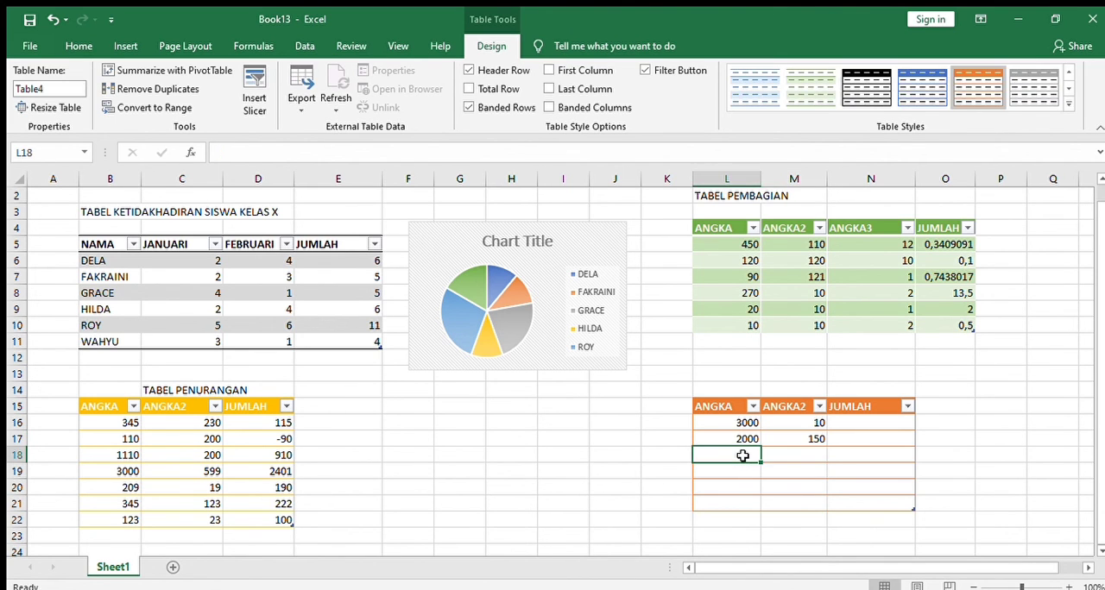
{"action": "type", "text": "198"}
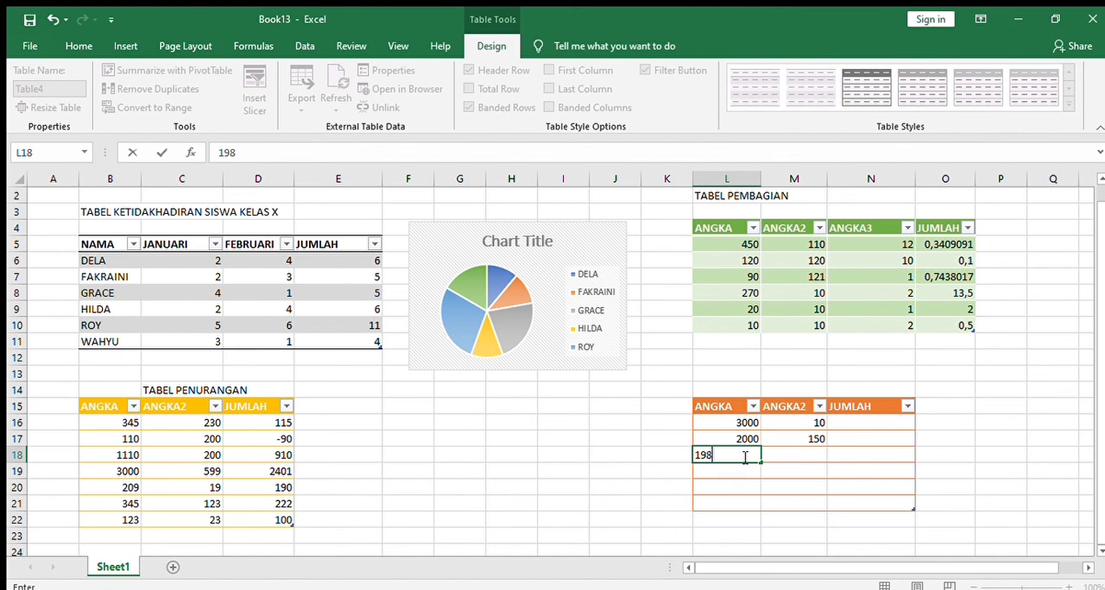
{"action": "left_click", "coordinate": [795, 459]}
{"action": "type", "text": "34"}
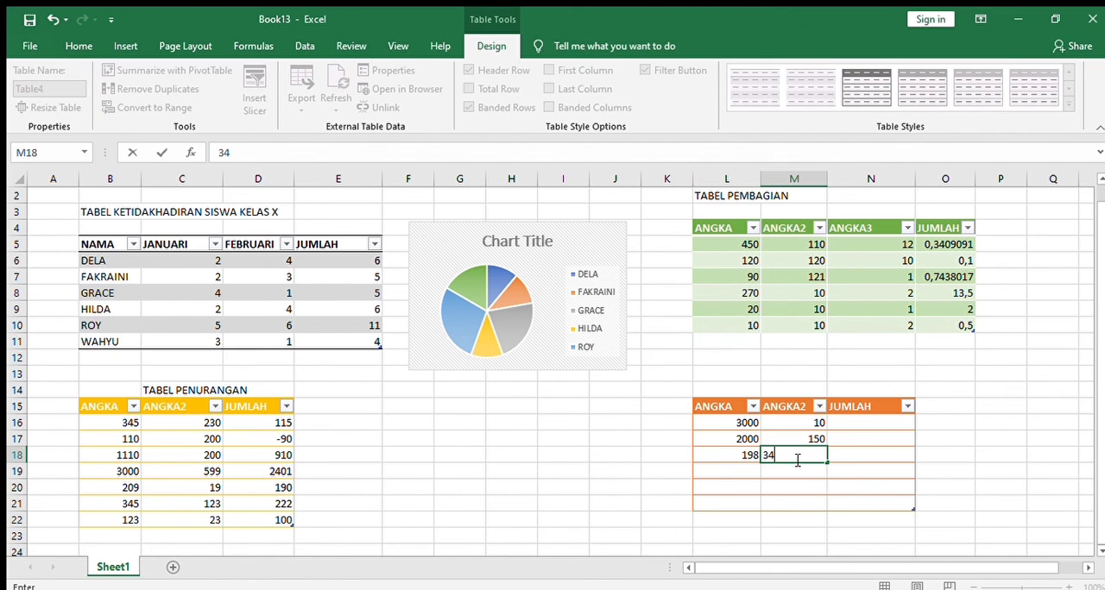
{"action": "left_click", "coordinate": [741, 471]}
{"action": "type", "text": "345"}
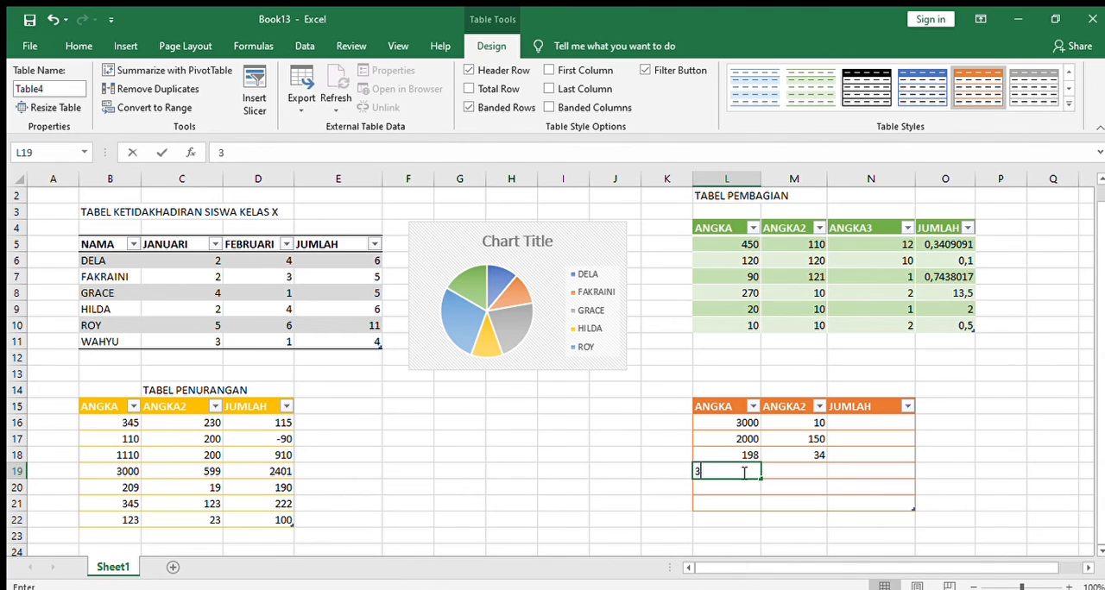
{"action": "left_click", "coordinate": [785, 472]}
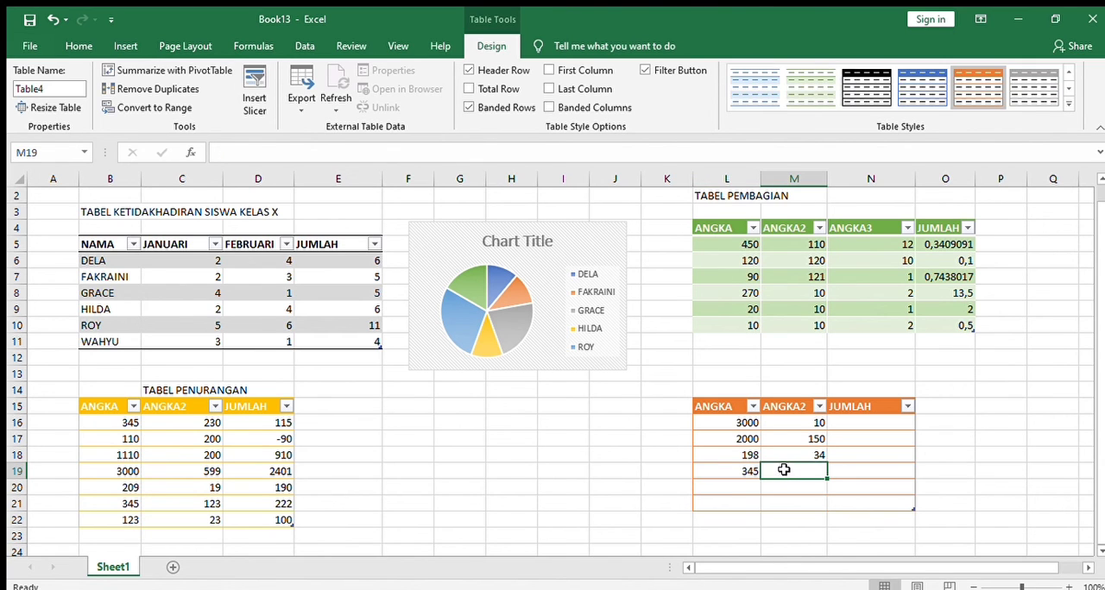
{"action": "type", "text": "7"}
Fill the orange table's ANGKA and ANGKA2 columns with 765 and 3 in row 20, and 123 and 675 in row 21
{"action": "left_click", "coordinate": [735, 483]}
{"action": "type", "text": "765"}
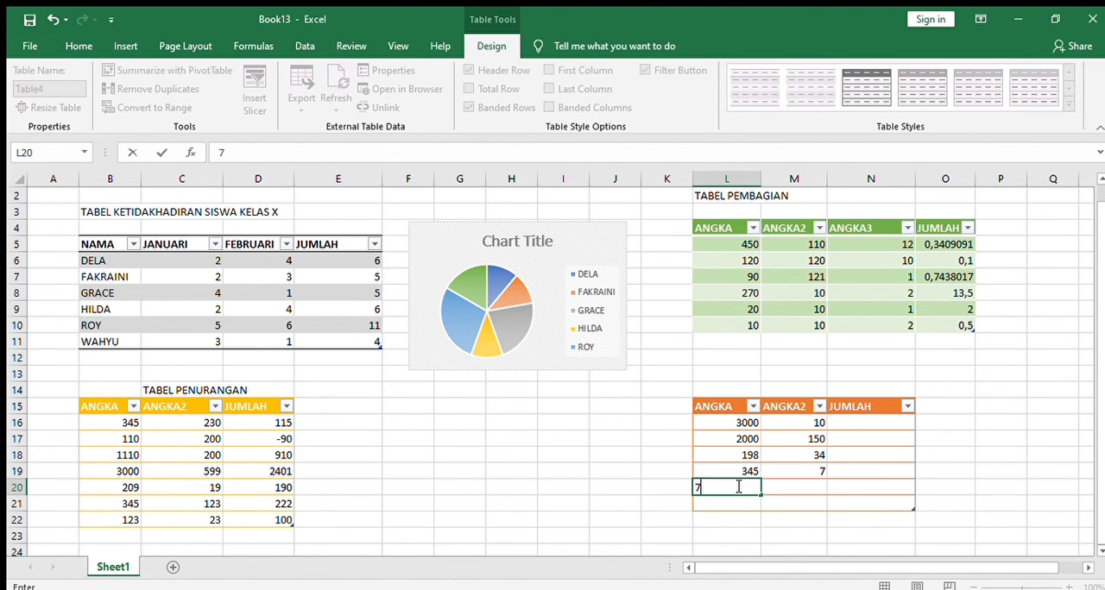
{"action": "left_click", "coordinate": [780, 487]}
{"action": "type", "text": "3"}
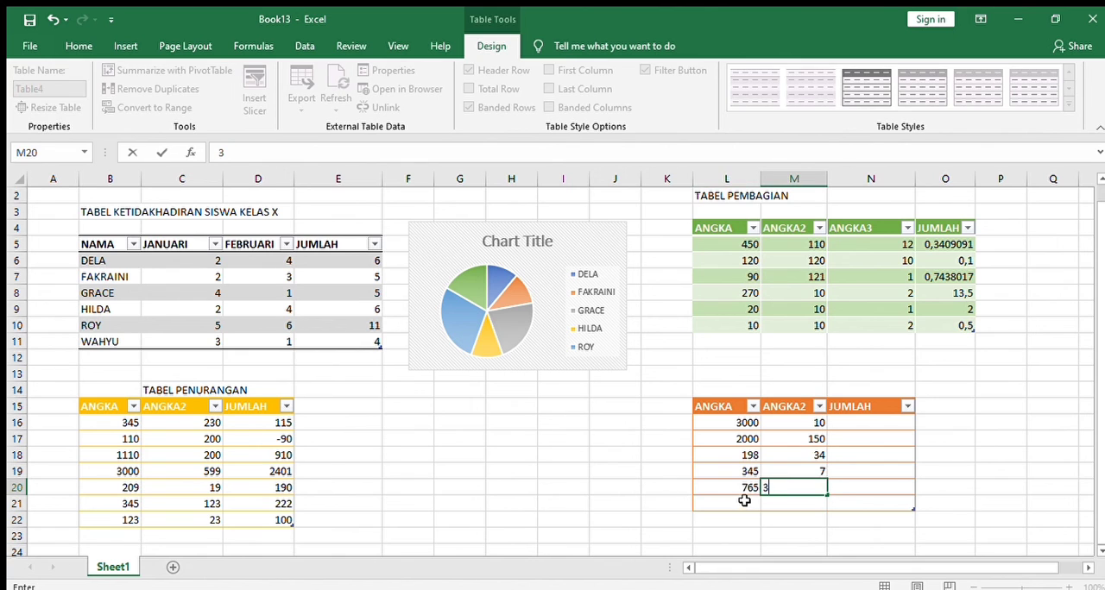
{"action": "left_click", "coordinate": [741, 503]}
{"action": "type", "text": "123"}
{"action": "left_click", "coordinate": [767, 506]}
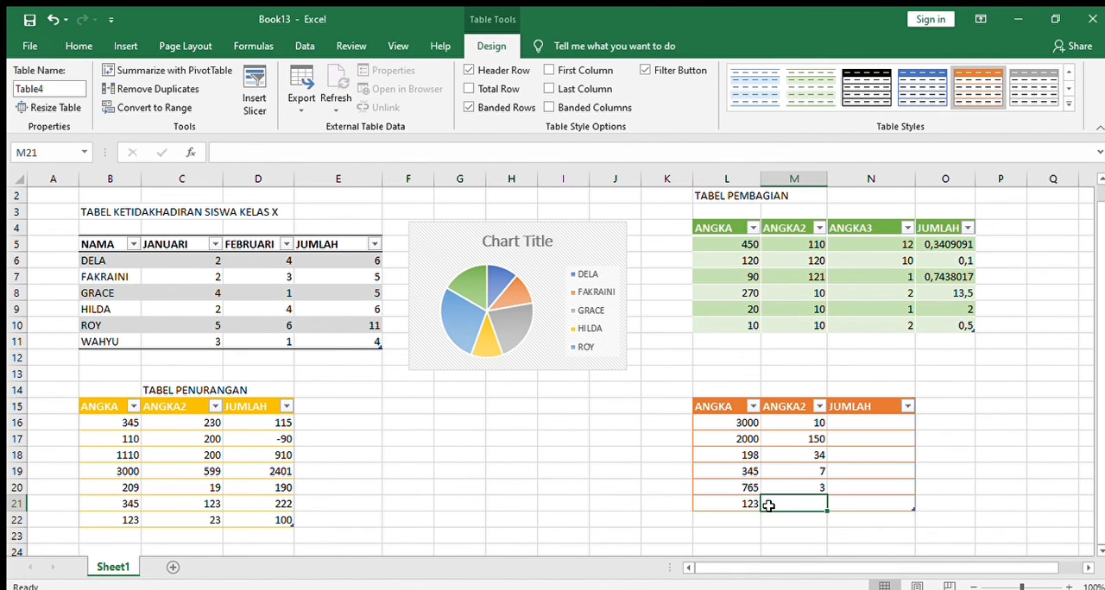
{"action": "type", "text": "6"}
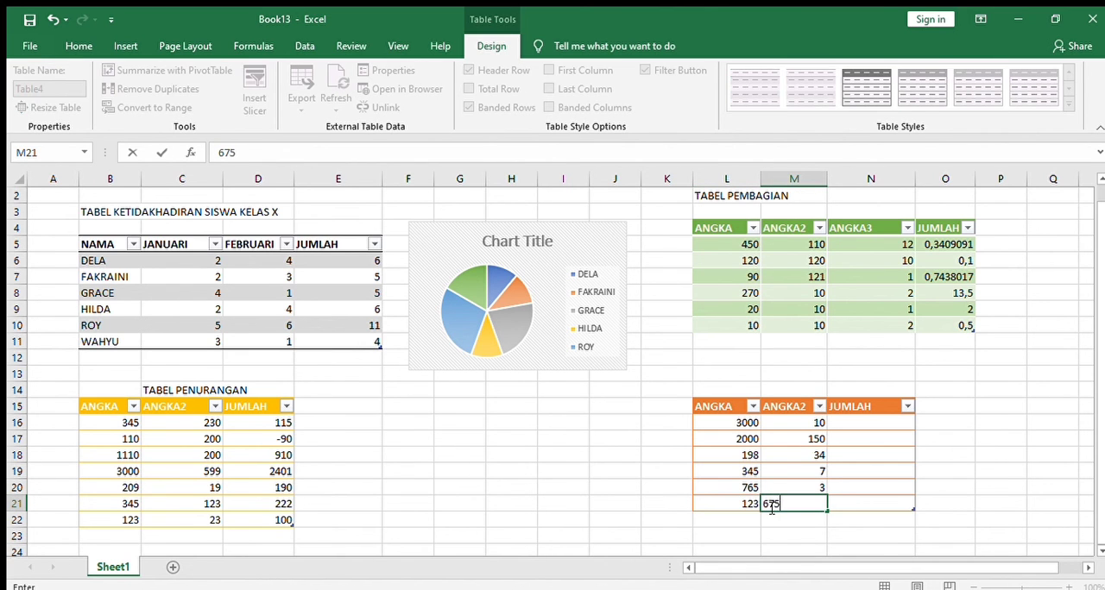
{"action": "type", "text": "75"}
Calculate the orange table's JUMLAH column by multiplying ANGKA by ANGKA2, starting in N16
{"action": "left_click", "coordinate": [861, 423]}
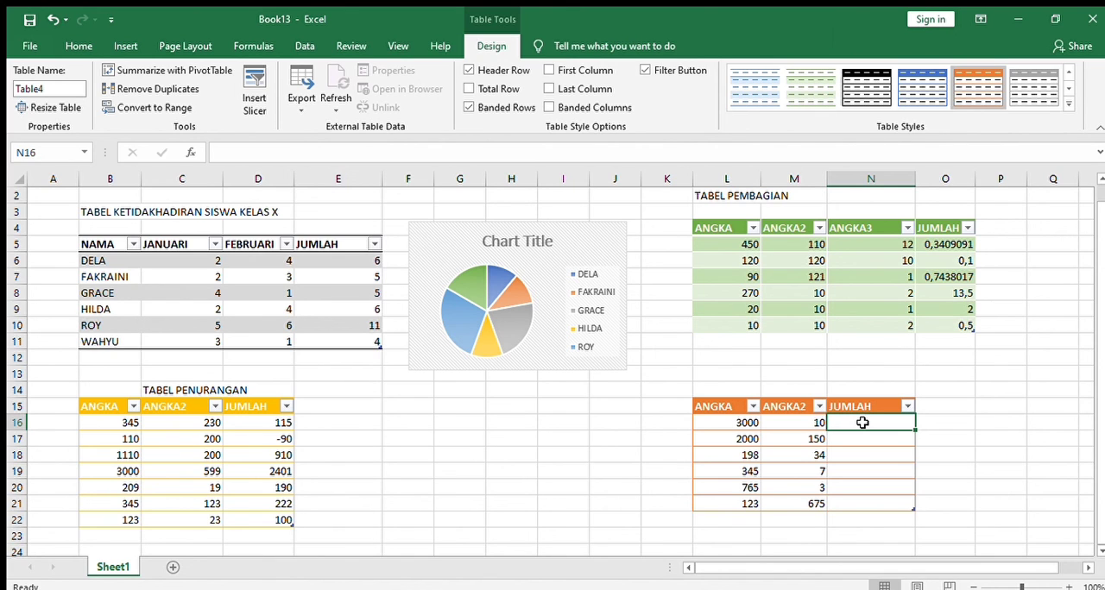
{"action": "type", "text": "="}
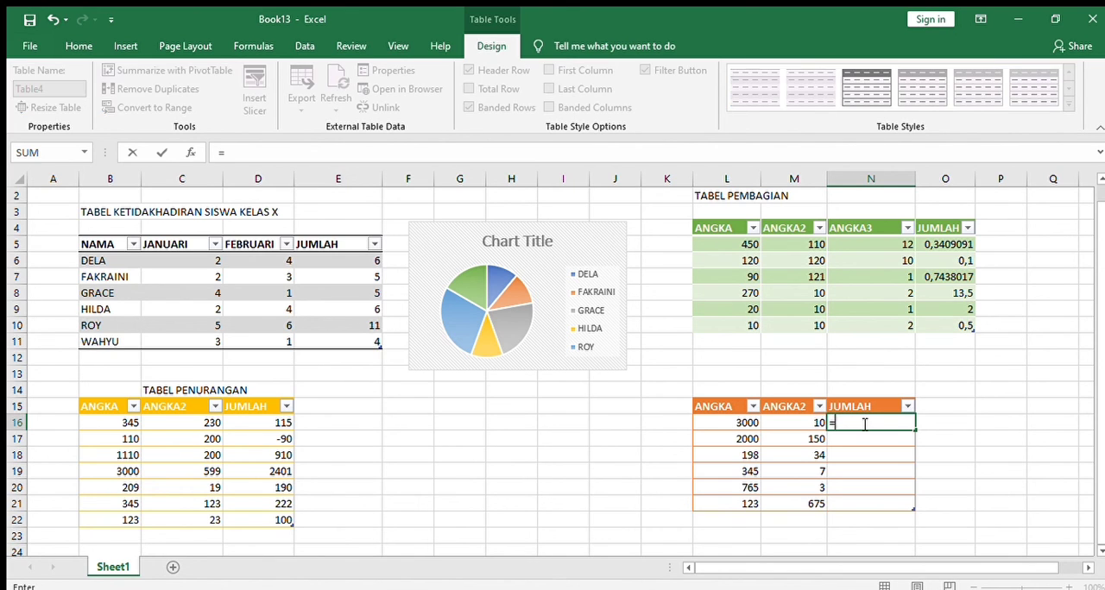
{"action": "left_click", "coordinate": [748, 423]}
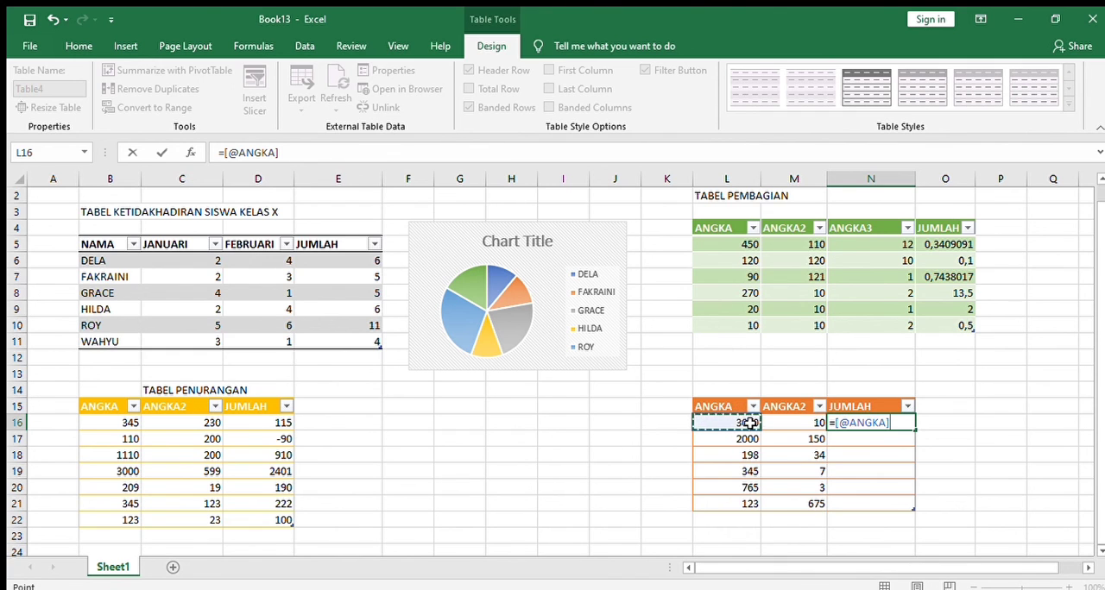
{"action": "type", "text": "*"}
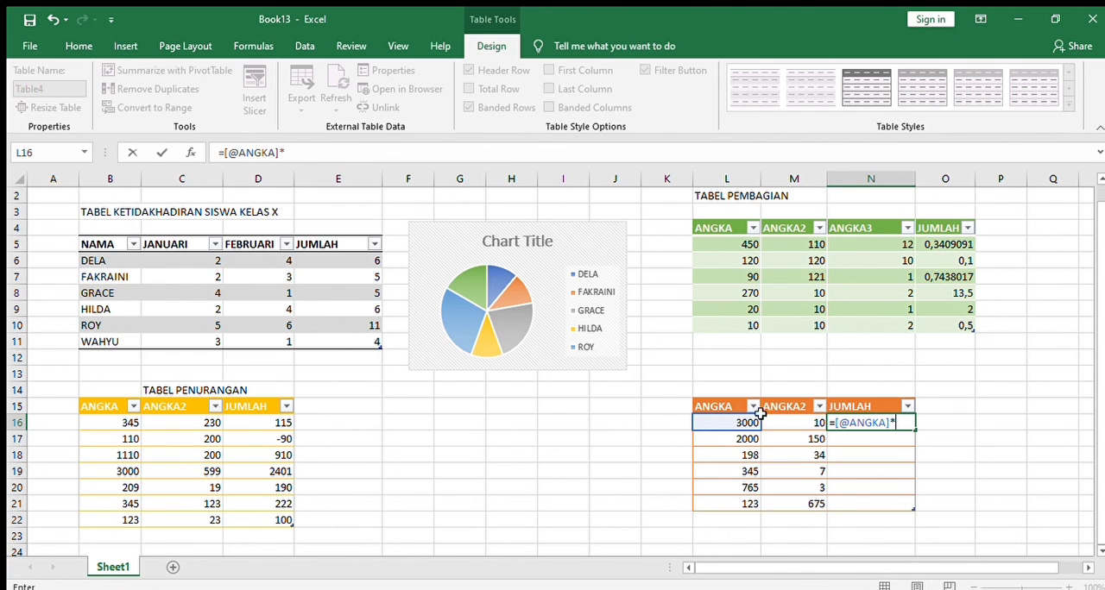
{"action": "left_click", "coordinate": [810, 423]}
{"action": "key", "text": "Return"}
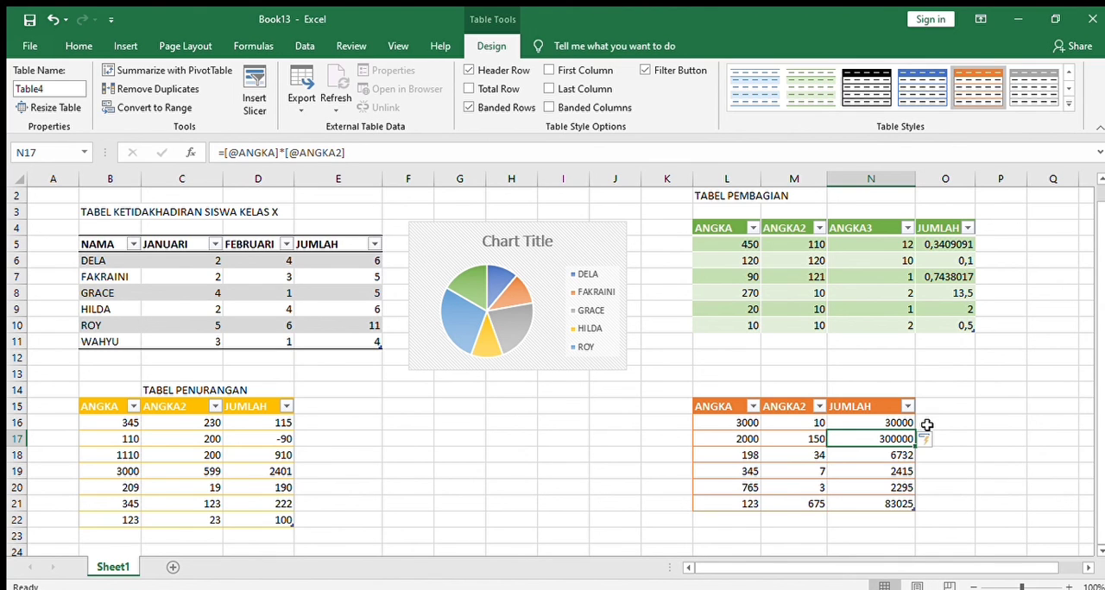
Enter the title TABEL PERKALIAN in L14 above the orange table
{"action": "left_click", "coordinate": [748, 385]}
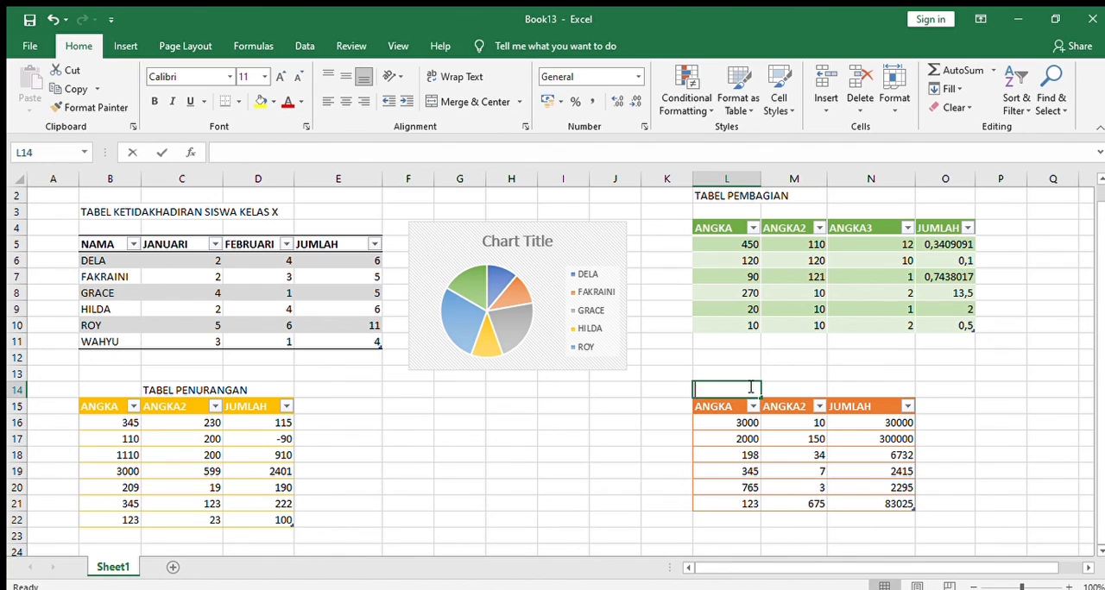
{"action": "type", "text": "TABEL PERKALIAN"}
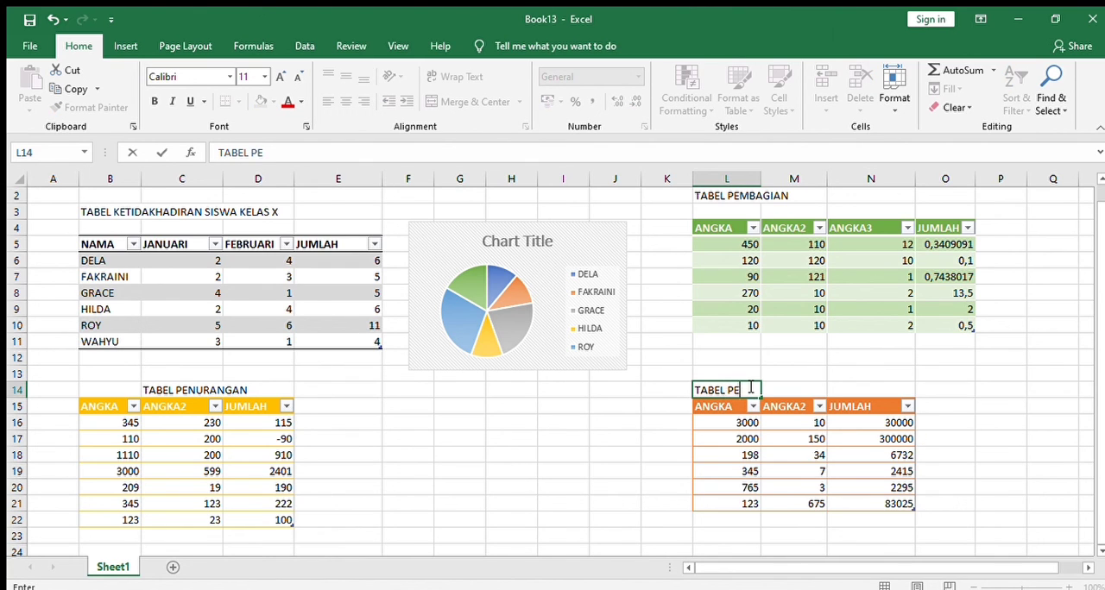